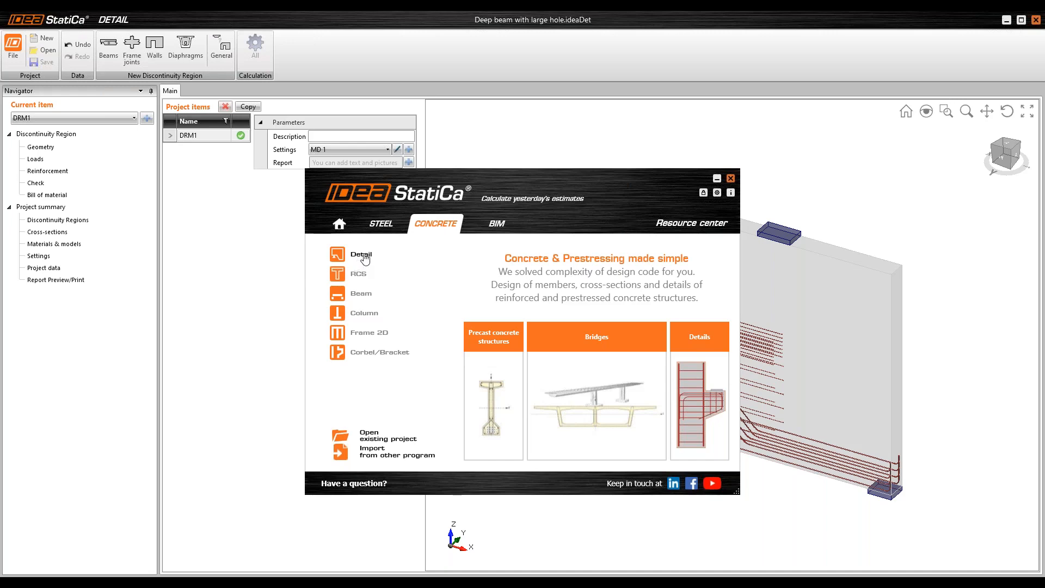
- Start a new project in the Detail application using the general shape input for the discontinuity region
{"action": "left_click", "coordinate": [496, 583]}
{"action": "mouse_move", "coordinate": [522, 583]}
{"action": "left_click", "coordinate": [386, 538]}
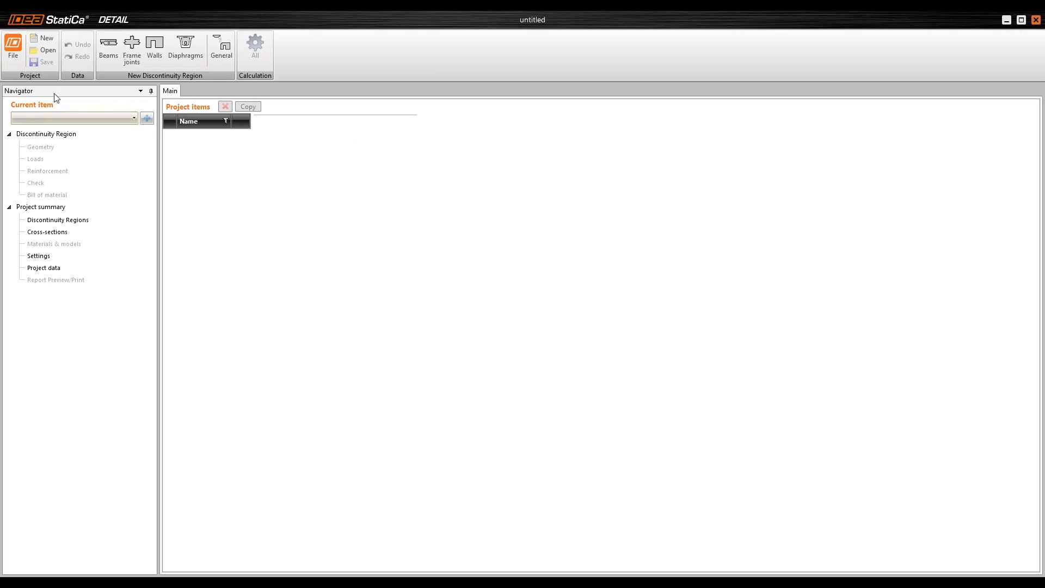
{"action": "left_click", "coordinate": [47, 39]}
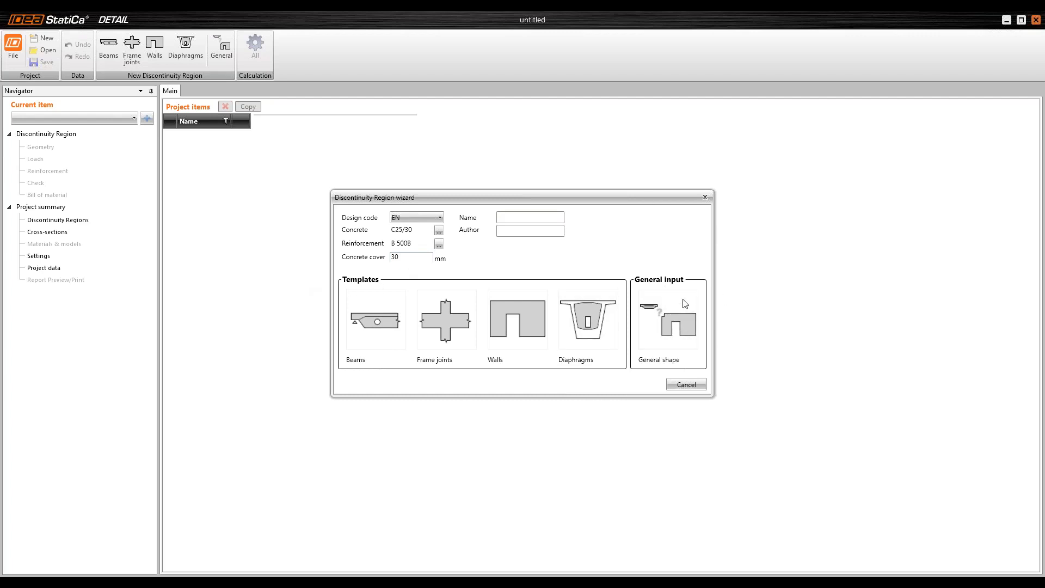
{"action": "left_click", "coordinate": [673, 326]}
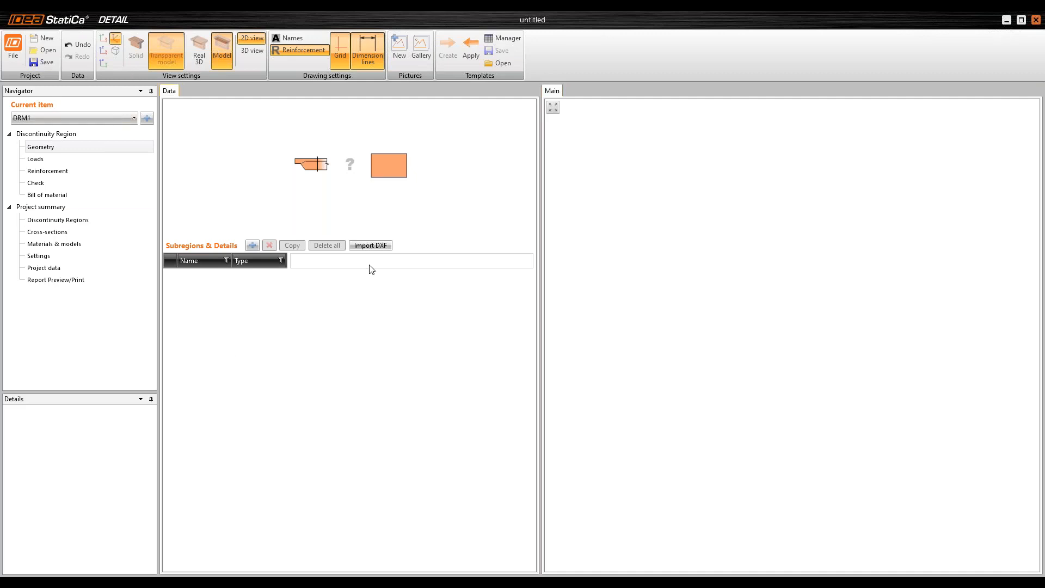
- Load the wall drawing through DXF import and assign its outer rectangle as the wall outline
{"action": "left_click", "coordinate": [363, 246]}
{"action": "double_click", "coordinate": [498, 212]}
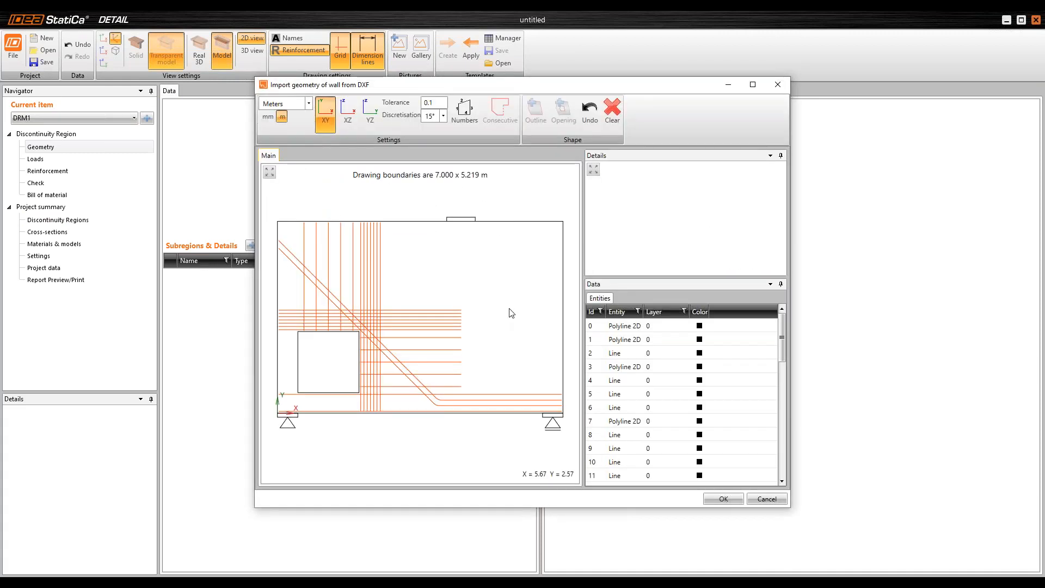
{"action": "left_click", "coordinate": [512, 223]}
{"action": "left_click", "coordinate": [536, 112]}
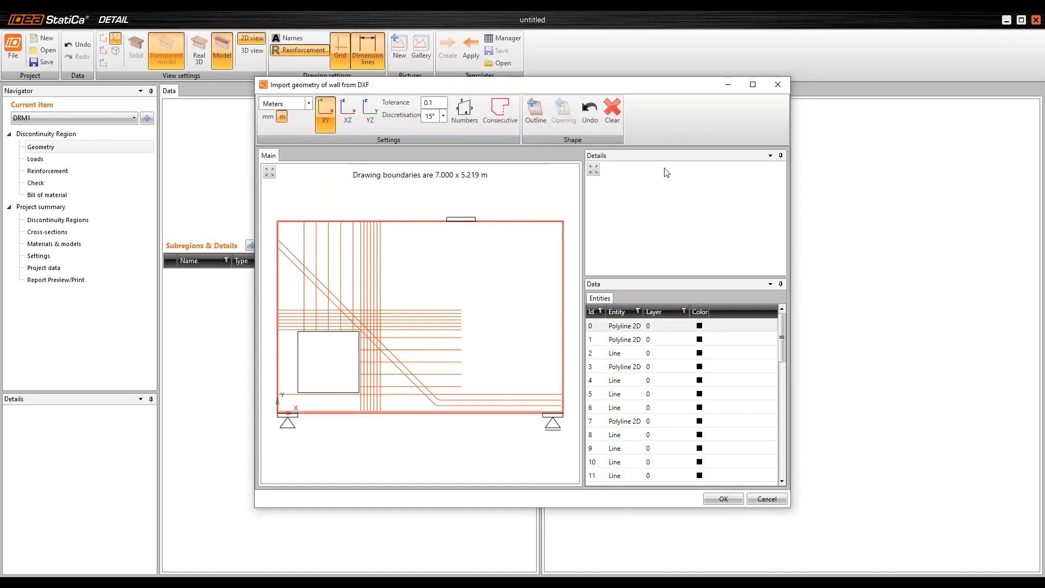
- Assign the inner square of the DXF drawing as an opening and complete the geometry import
{"action": "left_click", "coordinate": [297, 355]}
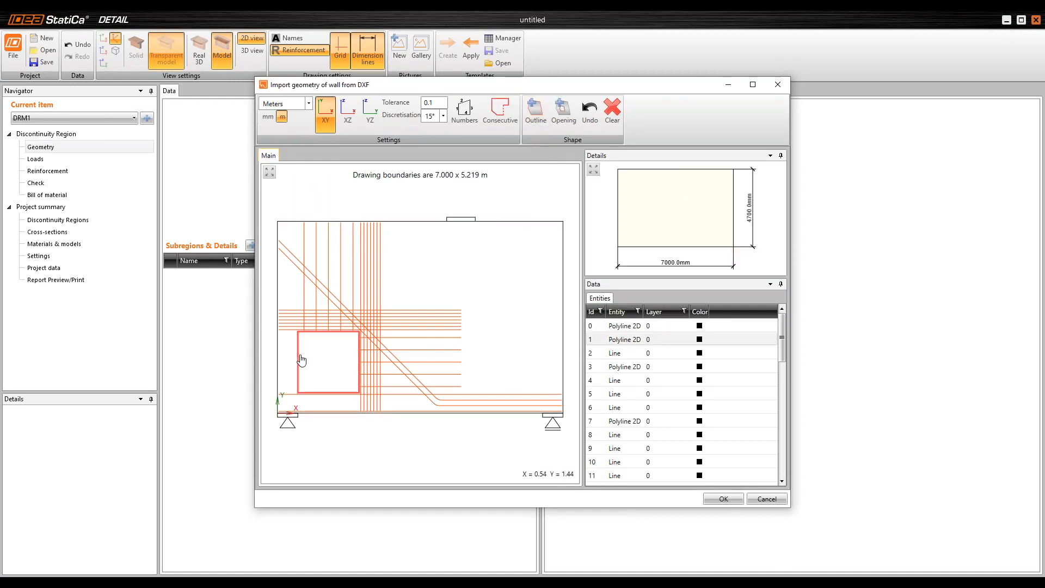
{"action": "left_click", "coordinate": [562, 121]}
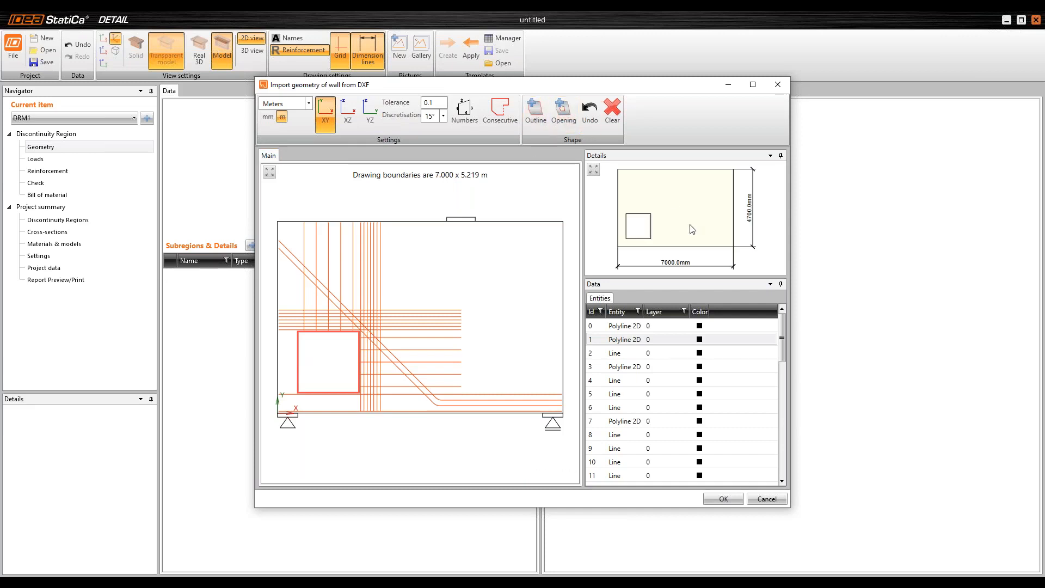
{"action": "left_click", "coordinate": [712, 499]}
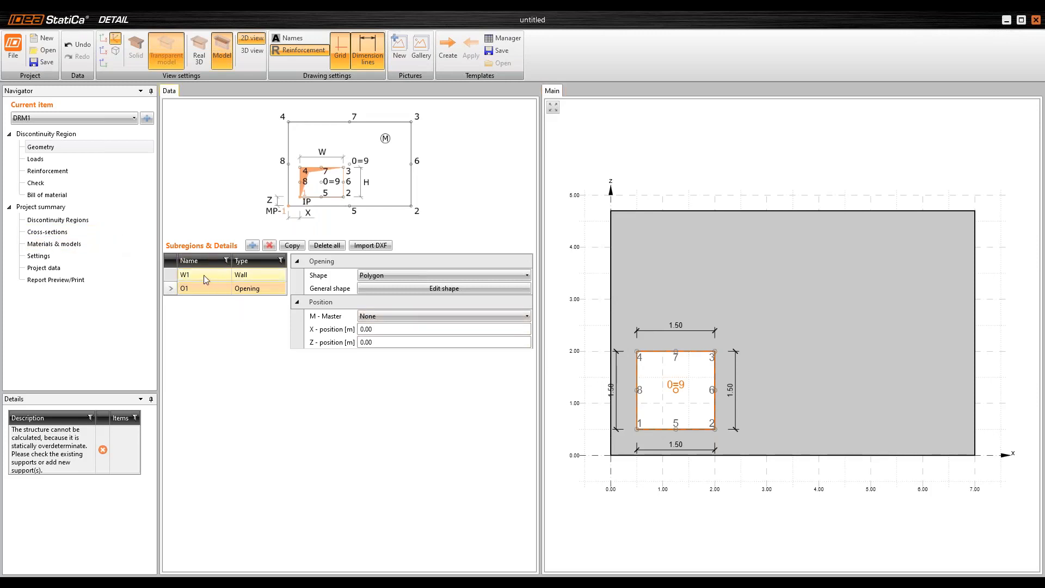
- Set the thickness of wall W1 to 0.40 m
{"action": "left_click", "coordinate": [257, 275]}
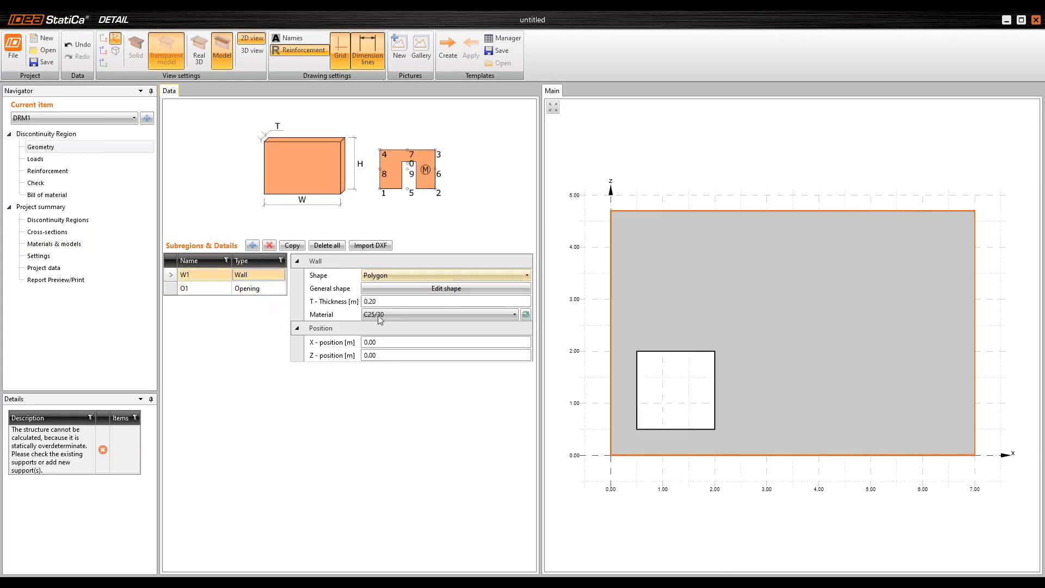
{"action": "left_click", "coordinate": [324, 303]}
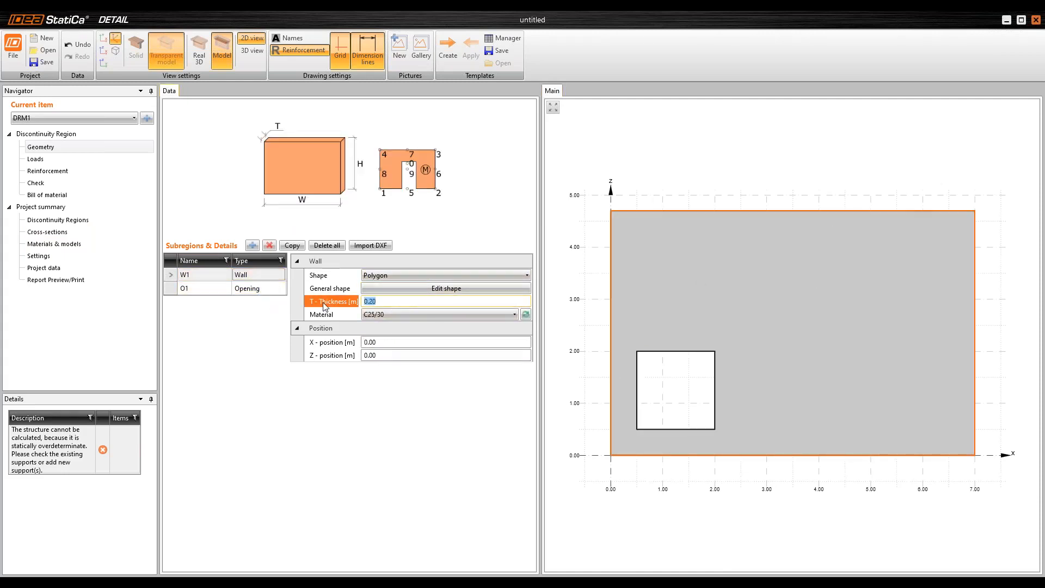
{"action": "type", "text": "0.40"}
{"action": "key", "text": "Tab"}
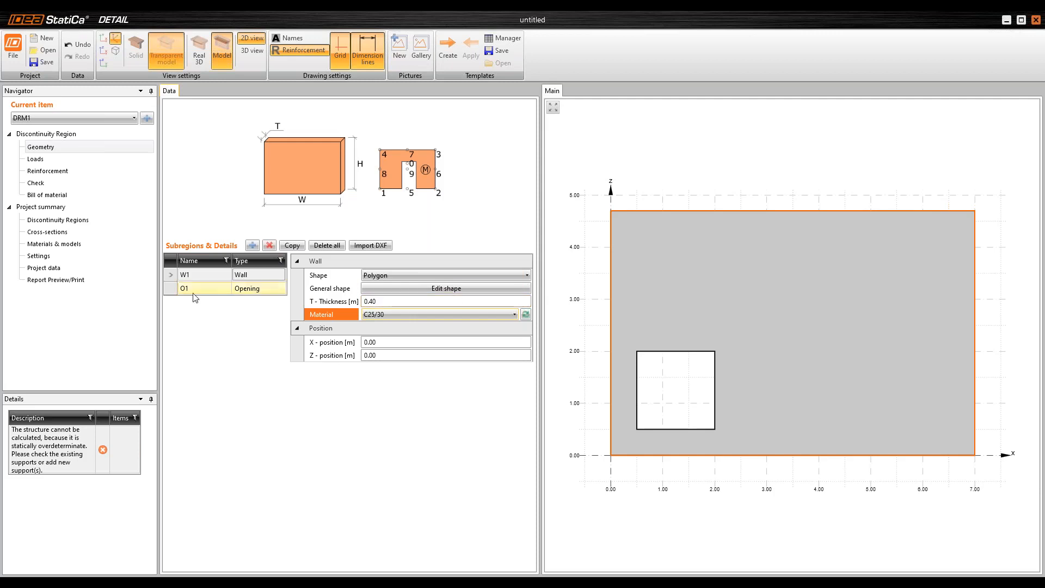
- Add a point bearing plate support to the wall with a plate width of 0.50 m and thickness of 0.10 m
{"action": "left_click", "coordinate": [252, 246]}
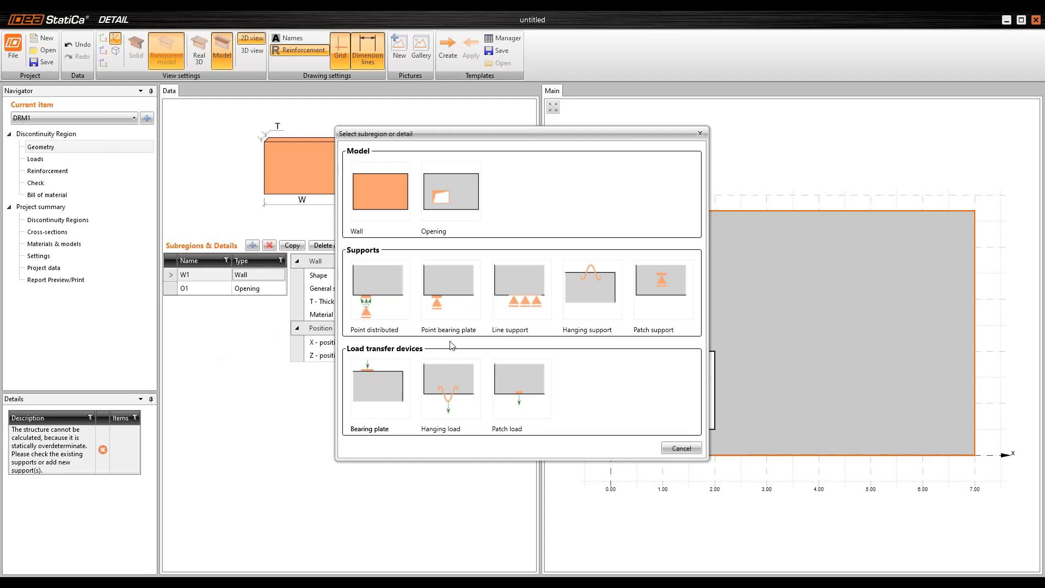
{"action": "left_click", "coordinate": [440, 275]}
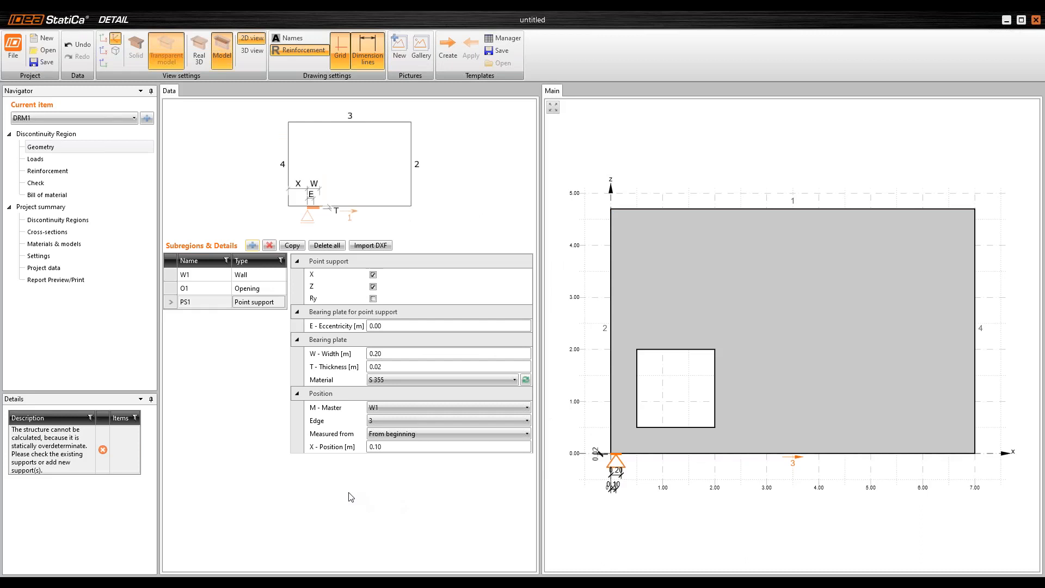
{"action": "left_click_drag", "start_coordinate": [736, 450], "coordinate": [736, 380]}
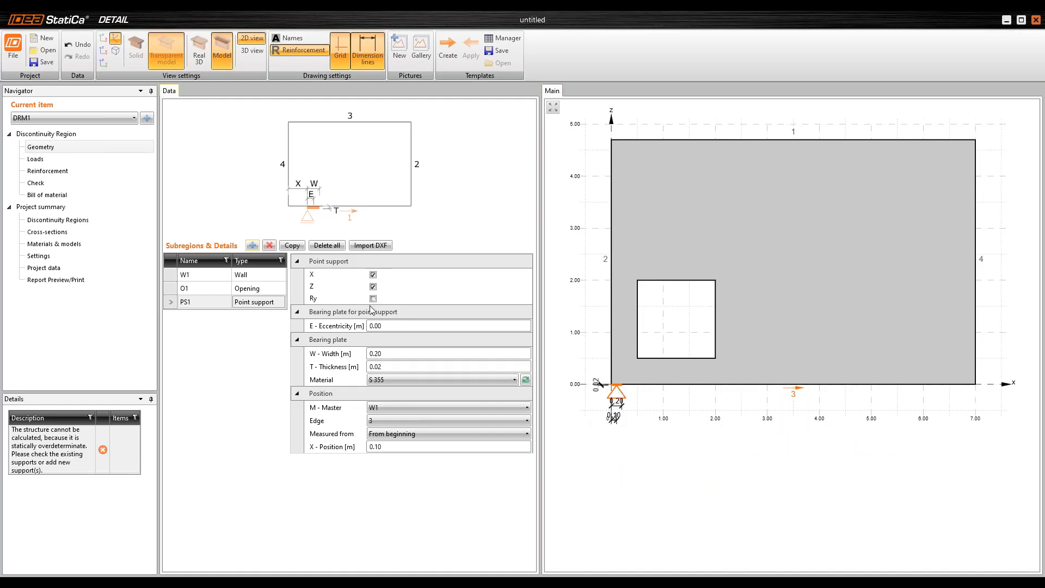
{"action": "scroll", "coordinate": [595, 391], "scroll_direction": "up", "scroll_amount": 1}
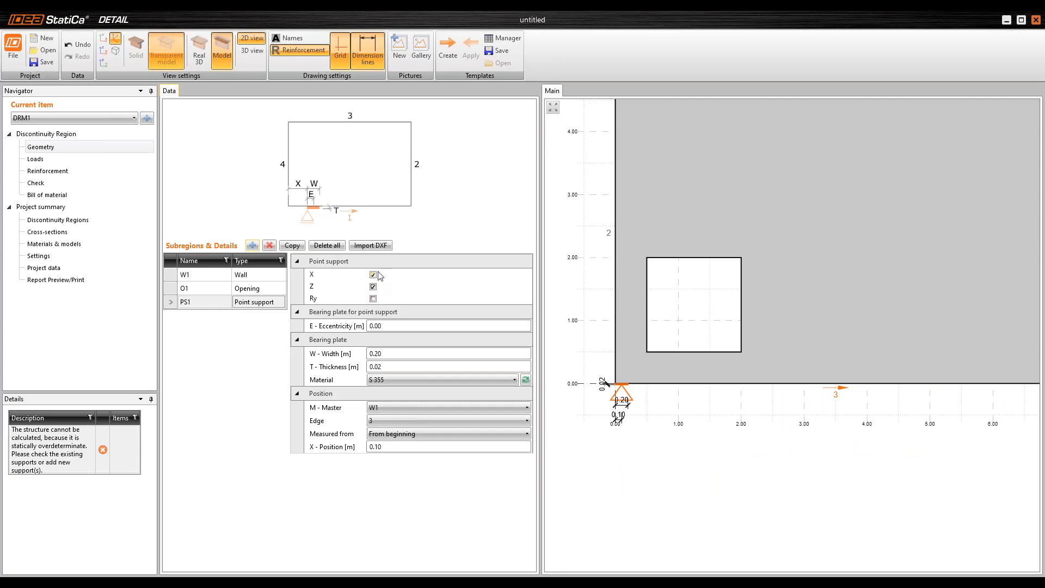
{"action": "left_click", "coordinate": [400, 355]}
{"action": "type", "text": "0.5"}
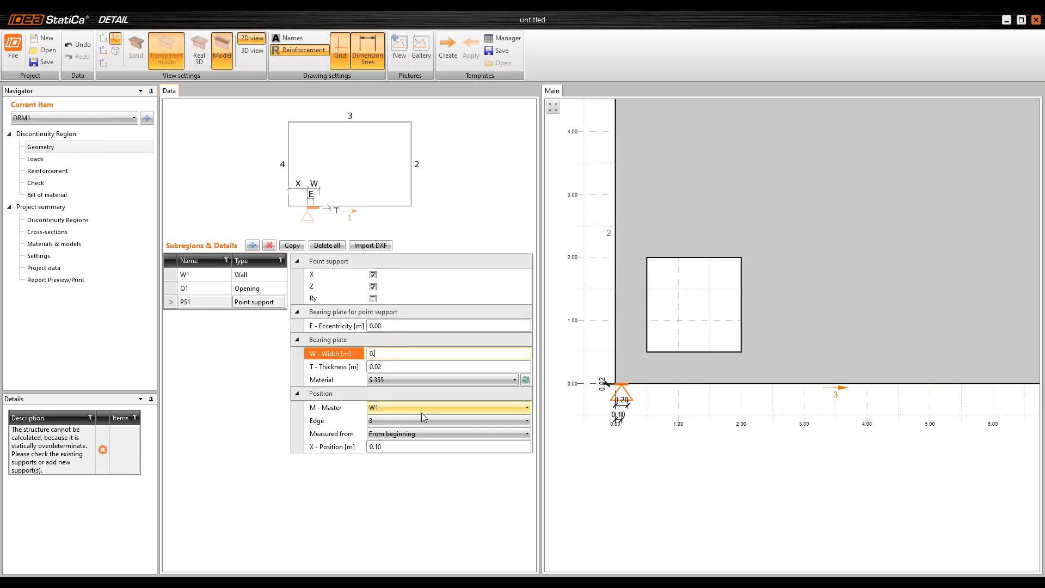
{"action": "key", "text": "Tab"}
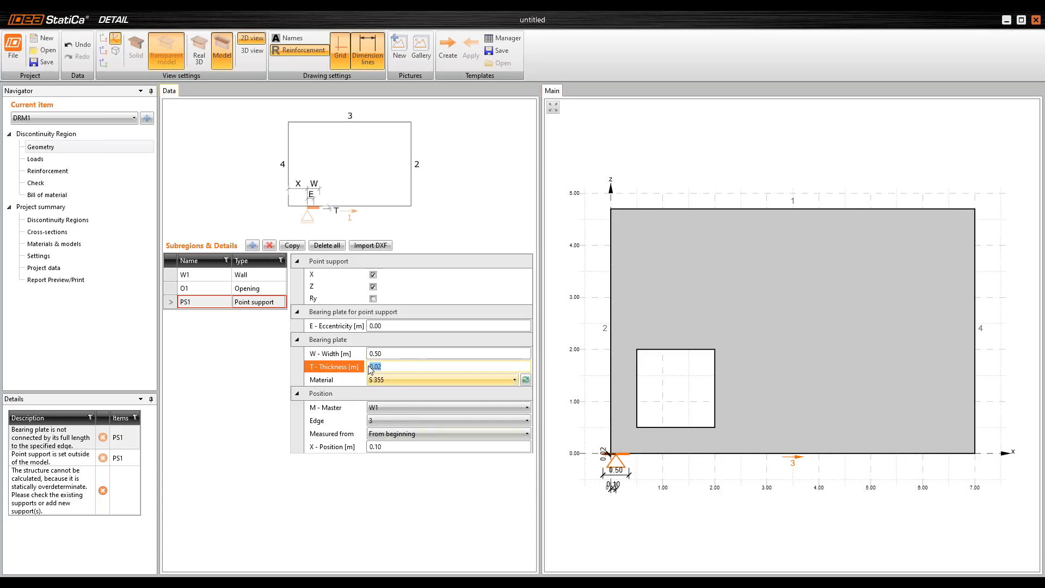
{"action": "type", "text": "0.1"}
{"action": "key", "text": "Tab"}
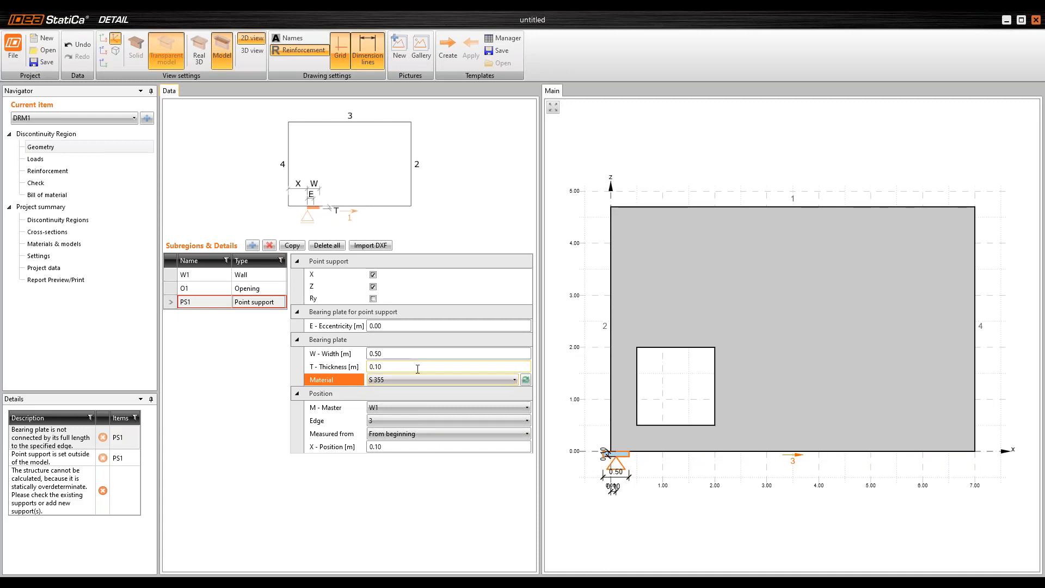
- Set the X position of point support PS1 to 0.25 m
{"action": "left_click", "coordinate": [320, 441]}
{"action": "type", "text": "0,"}
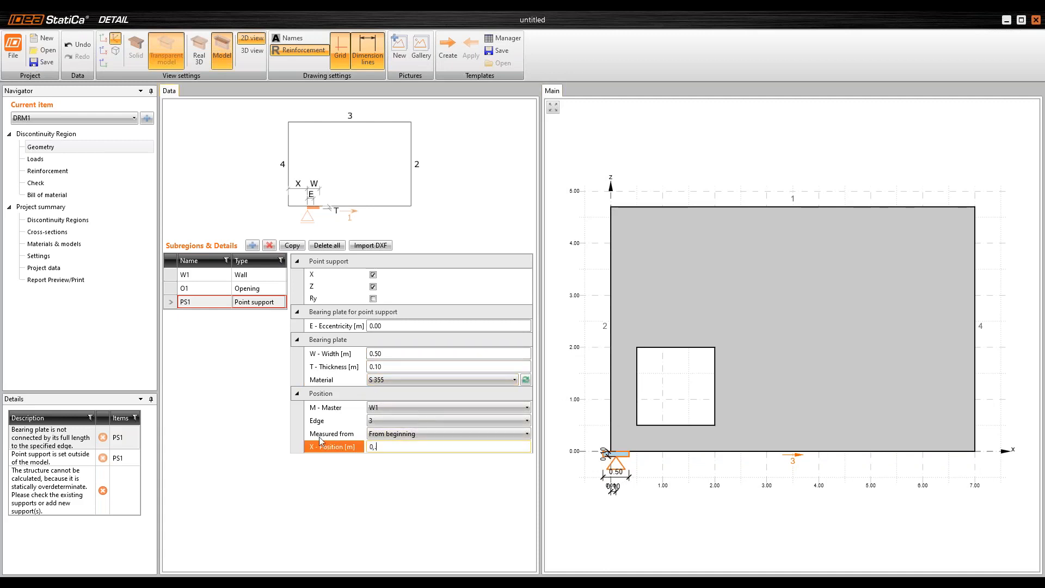
{"action": "type", "text": "25"}
{"action": "key", "text": "Tab"}
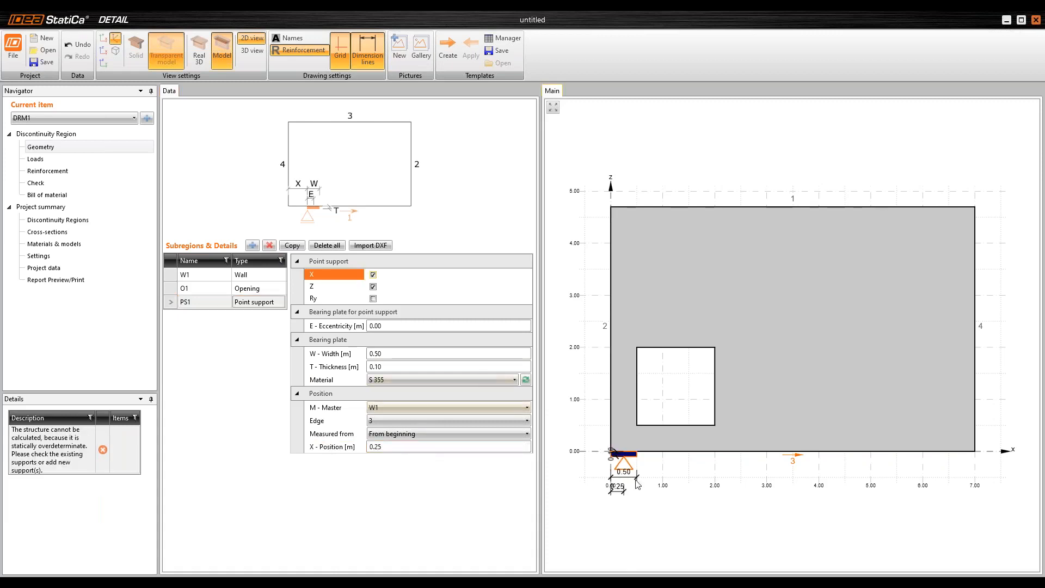
{"action": "scroll", "coordinate": [618, 469], "scroll_direction": "up", "scroll_amount": 6}
{"action": "scroll", "coordinate": [686, 468], "scroll_direction": "down", "scroll_amount": 6}
{"action": "scroll", "coordinate": [737, 472], "scroll_direction": "down", "scroll_amount": 1}
{"action": "left_click_drag", "start_coordinate": [715, 470], "coordinate": [682, 424]}
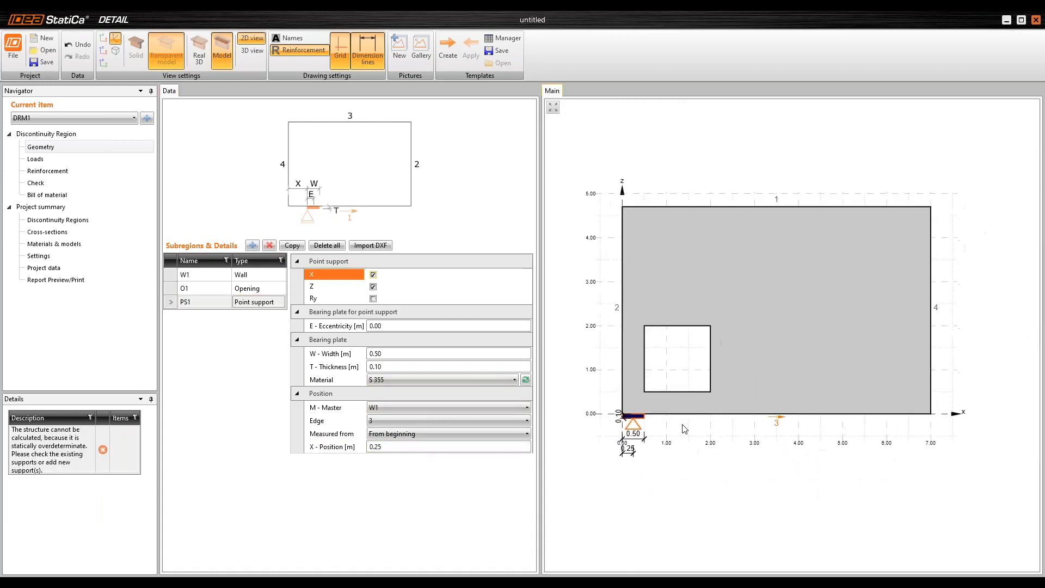
{"action": "scroll", "coordinate": [674, 418], "scroll_direction": "up", "scroll_amount": 3}
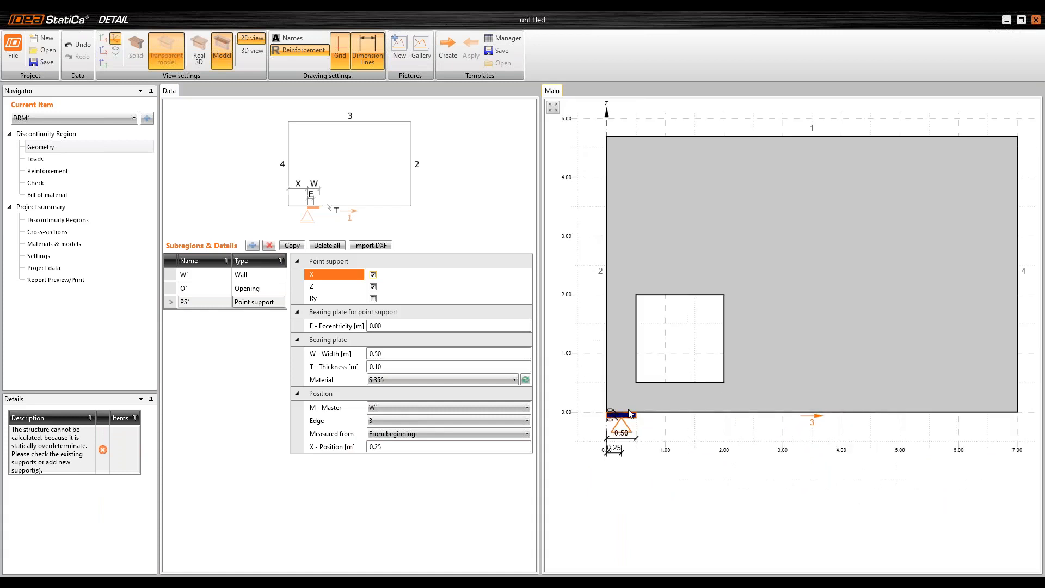
- Copy point support PS1, measure the copy's position from the end of the edge, and release its X restraint
{"action": "left_click", "coordinate": [292, 246]}
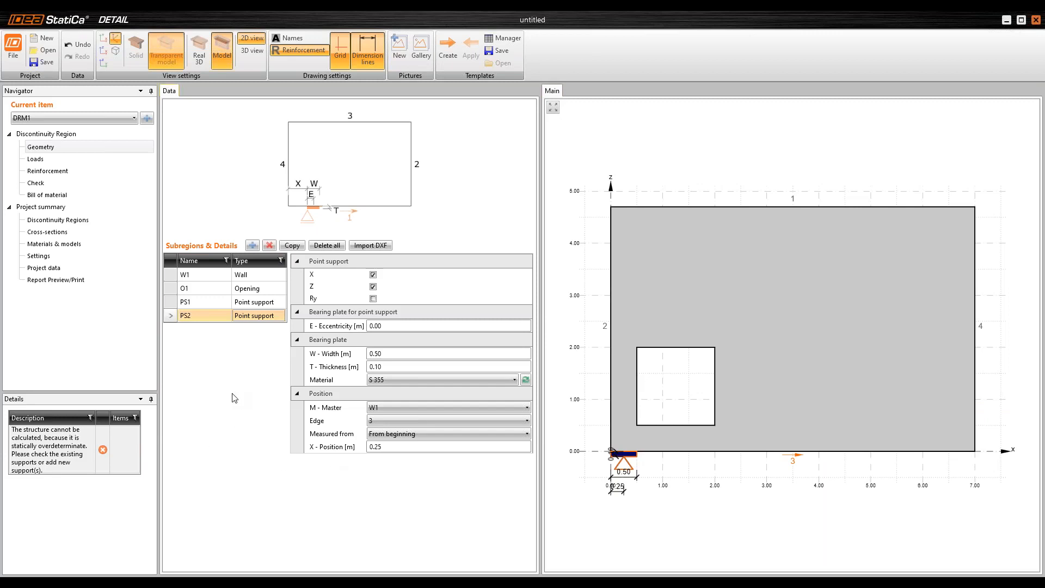
{"action": "left_click", "coordinate": [431, 434]}
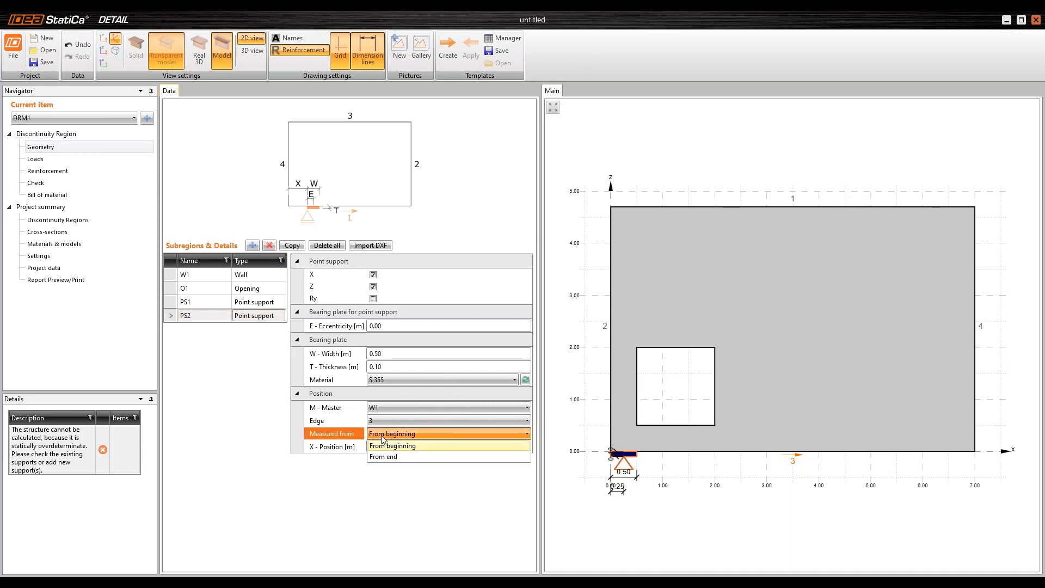
{"action": "left_click", "coordinate": [413, 457]}
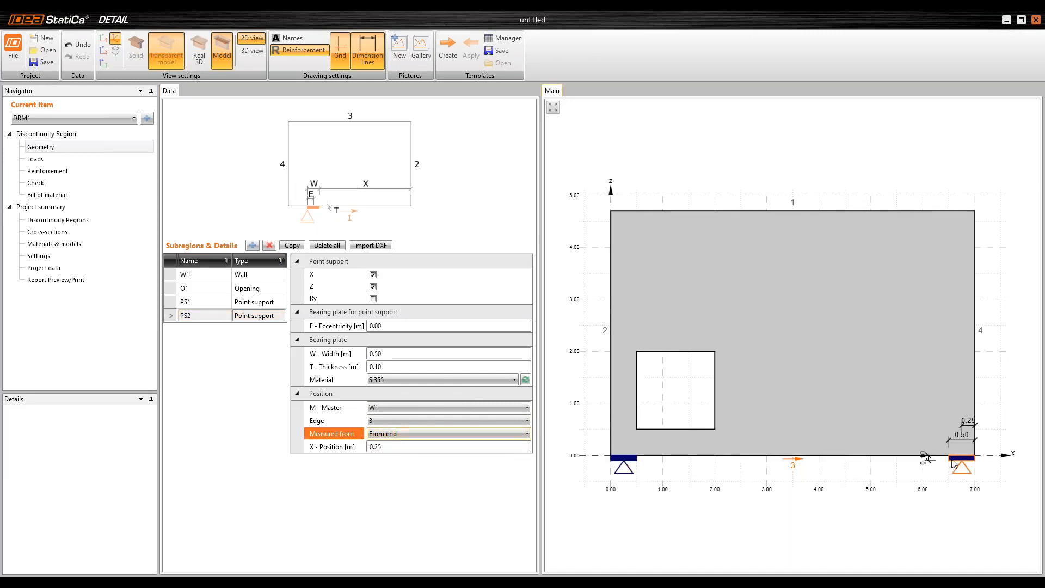
{"action": "left_click", "coordinate": [373, 275]}
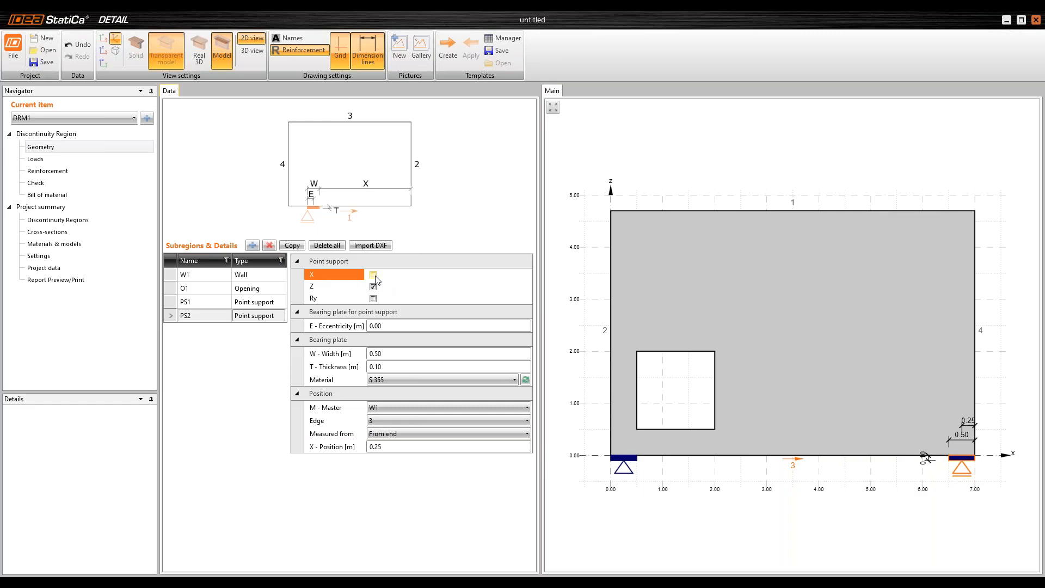
{"action": "scroll", "coordinate": [665, 451], "scroll_direction": "down", "scroll_amount": 1}
{"action": "left_click_drag", "start_coordinate": [731, 434], "coordinate": [726, 410]}
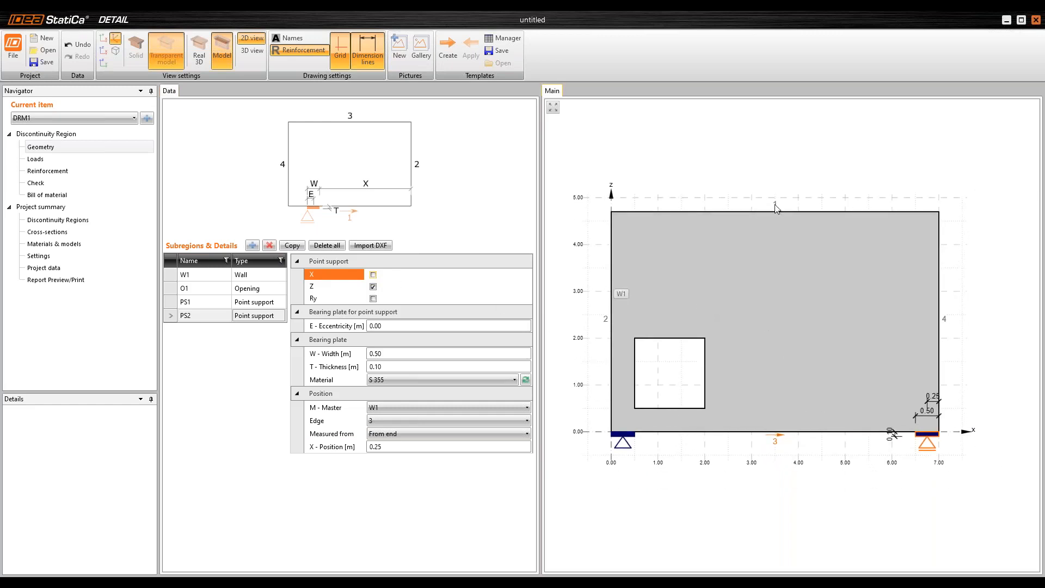
{"action": "left_click", "coordinate": [242, 378]}
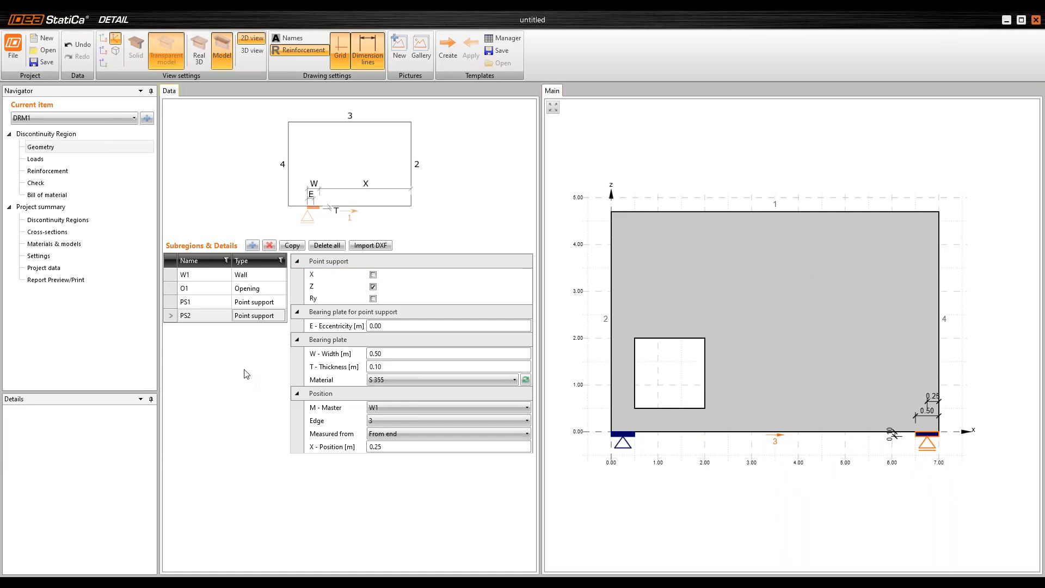
- Add a load-transfer bearing plate, 0.70 m wide and 0.10 m thick, on edge 1 of the wall
{"action": "left_click", "coordinate": [253, 246]}
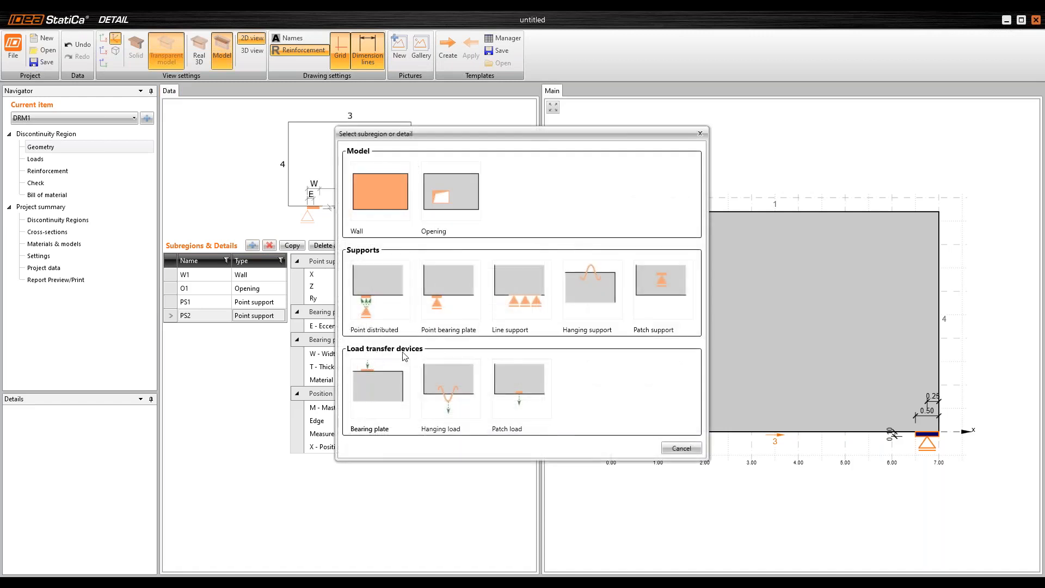
{"action": "left_click", "coordinate": [370, 381]}
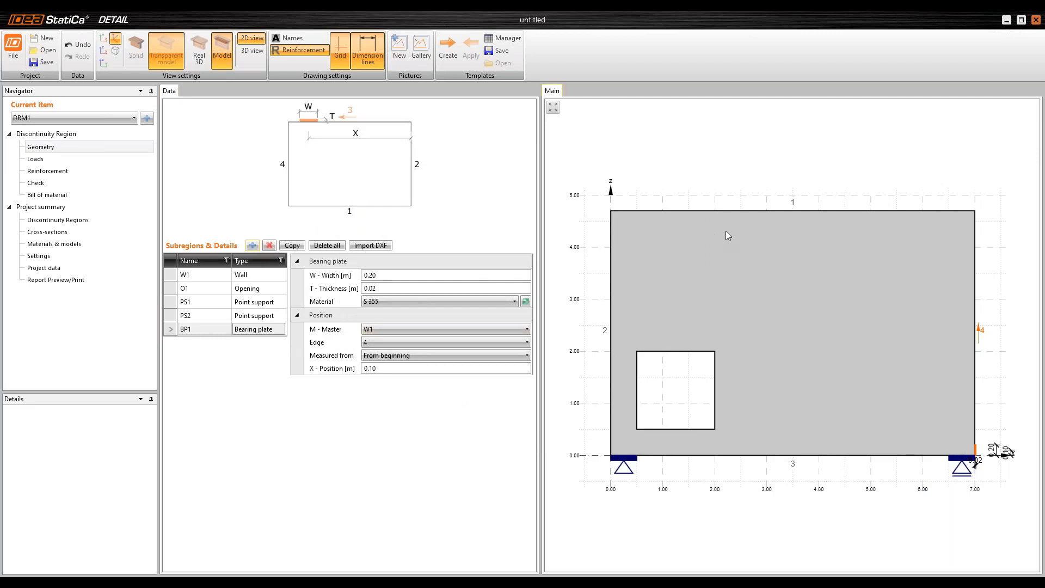
{"action": "left_click", "coordinate": [318, 276]}
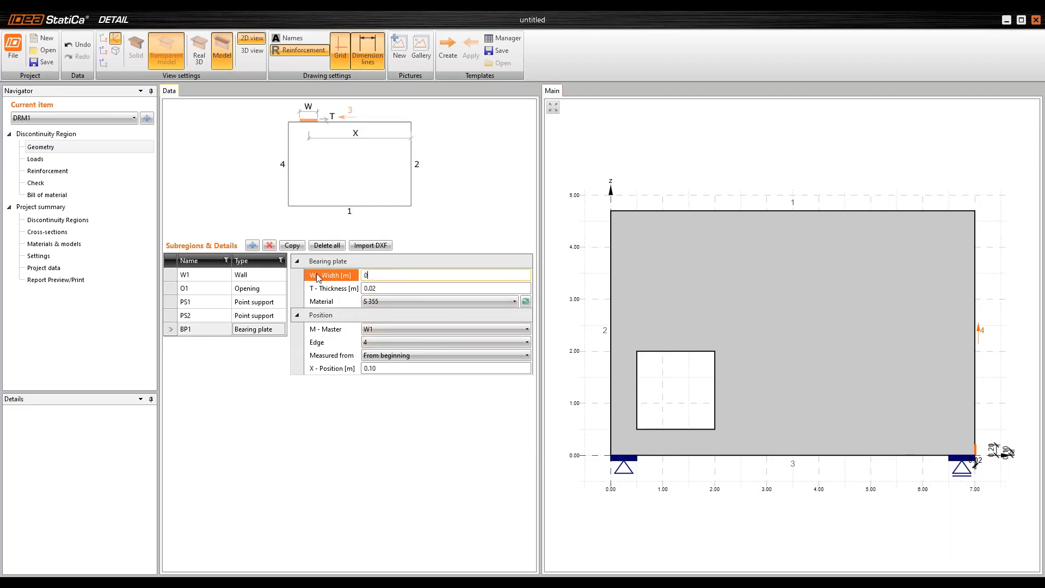
{"action": "type", "text": "0.7"}
{"action": "key", "text": "Tab"}
{"action": "type", "text": "0."}
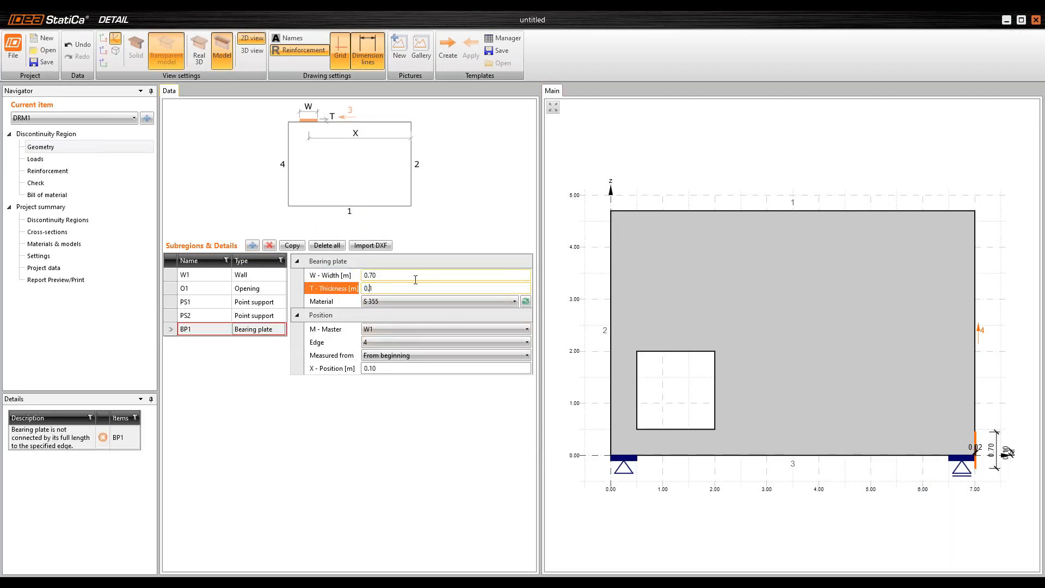
{"action": "type", "text": "1"}
{"action": "key", "text": "Tab"}
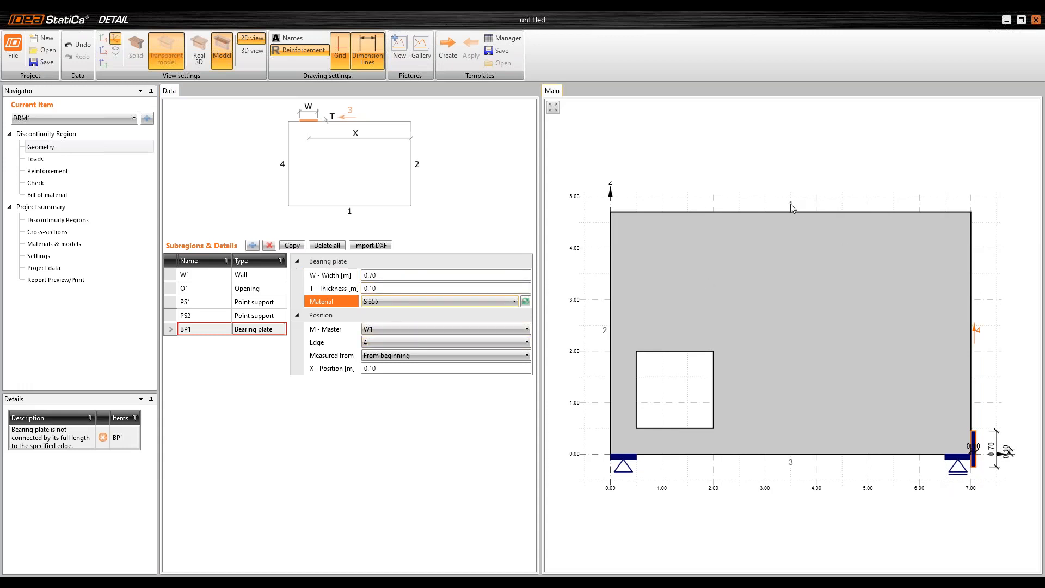
{"action": "left_click", "coordinate": [414, 342]}
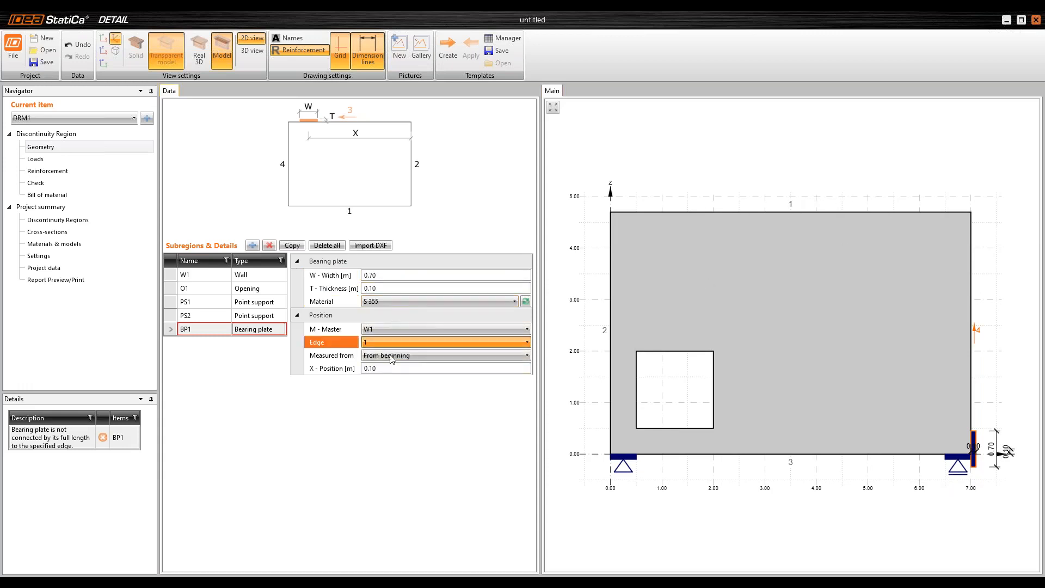
{"action": "left_click", "coordinate": [392, 356]}
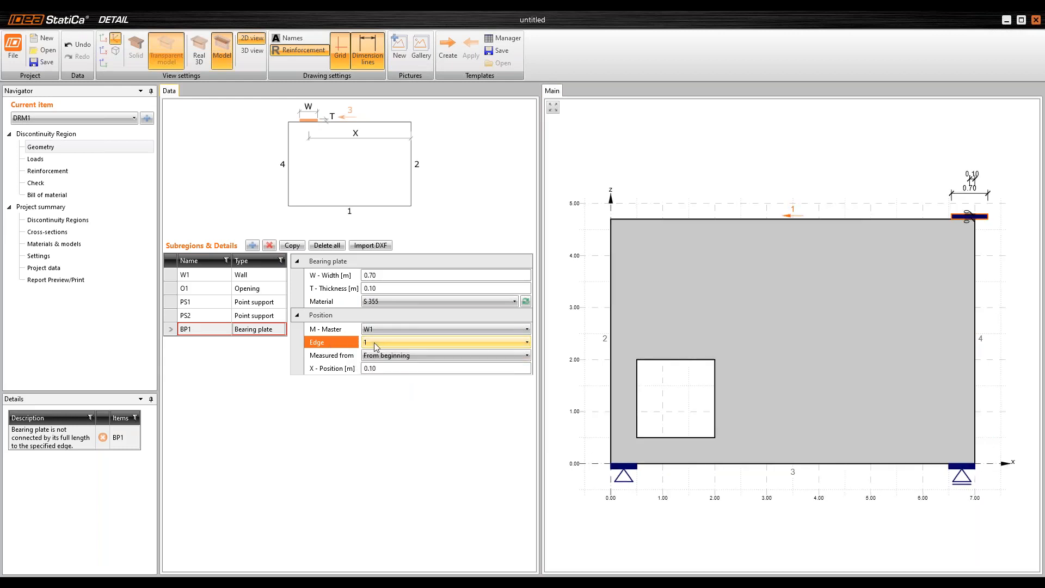
- Set the X position of bearing plate BP1 to 2.50 m from the beginning of edge 1
{"action": "left_click_drag", "start_coordinate": [388, 369], "coordinate": [298, 379]}
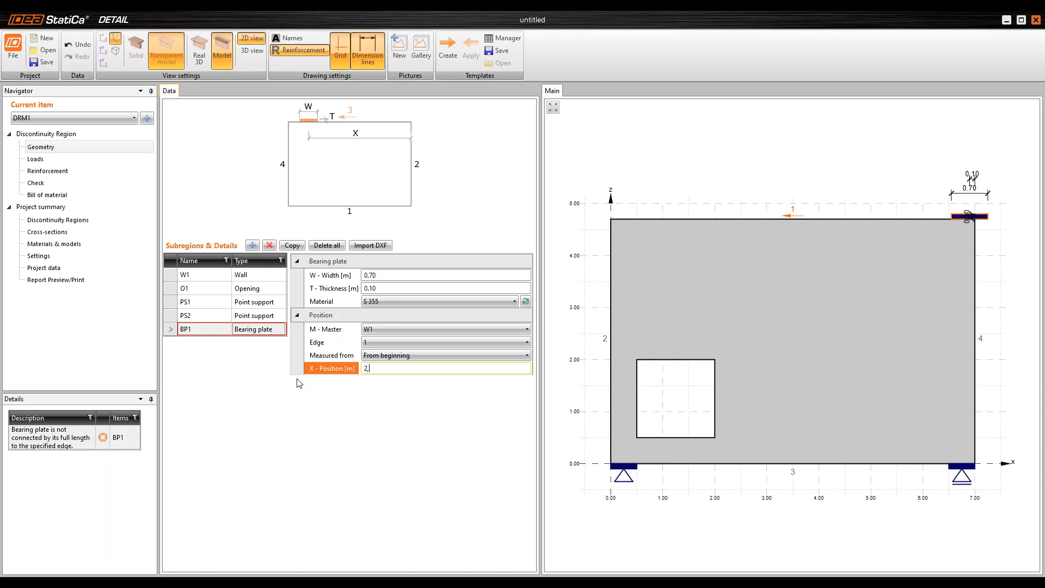
{"action": "key", "text": "Tab"}
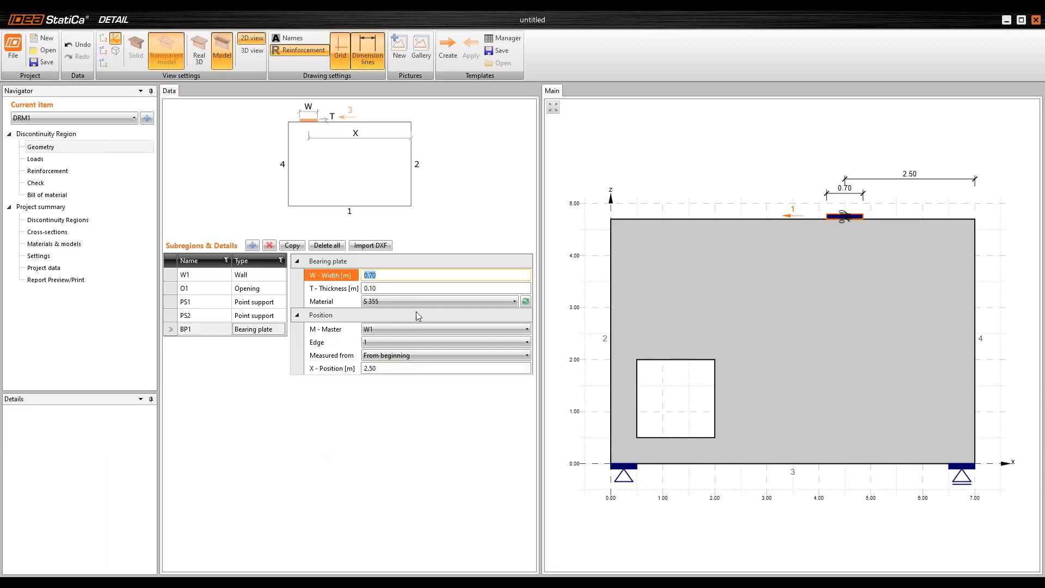
{"action": "scroll", "coordinate": [806, 276], "scroll_direction": "down", "scroll_amount": 2}
{"action": "scroll", "coordinate": [819, 297], "scroll_direction": "up", "scroll_amount": 1}
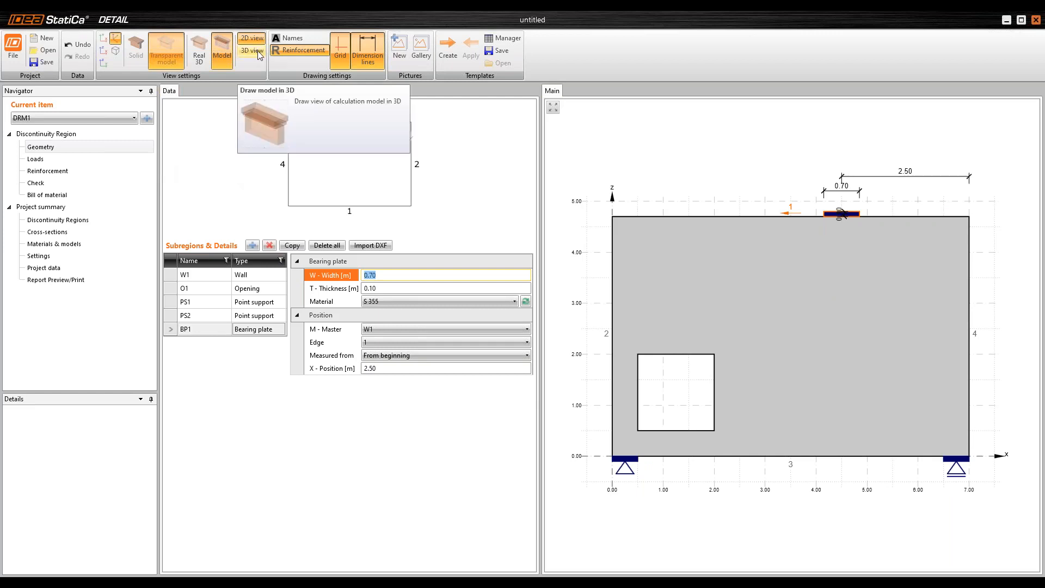
- Switch the wall model to the real 3D view and inspect it from another angle
{"action": "left_click", "coordinate": [200, 63]}
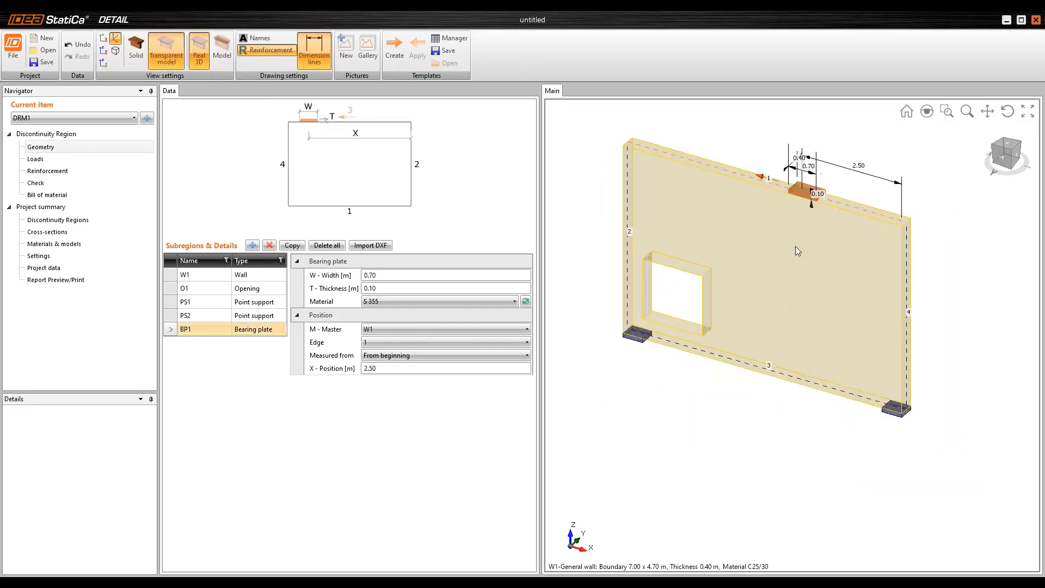
{"action": "scroll", "coordinate": [802, 254], "scroll_direction": "down", "scroll_amount": 3}
{"action": "left_click_drag", "start_coordinate": [801, 254], "coordinate": [863, 260]}
{"action": "scroll", "coordinate": [805, 263], "scroll_direction": "up", "scroll_amount": 3}
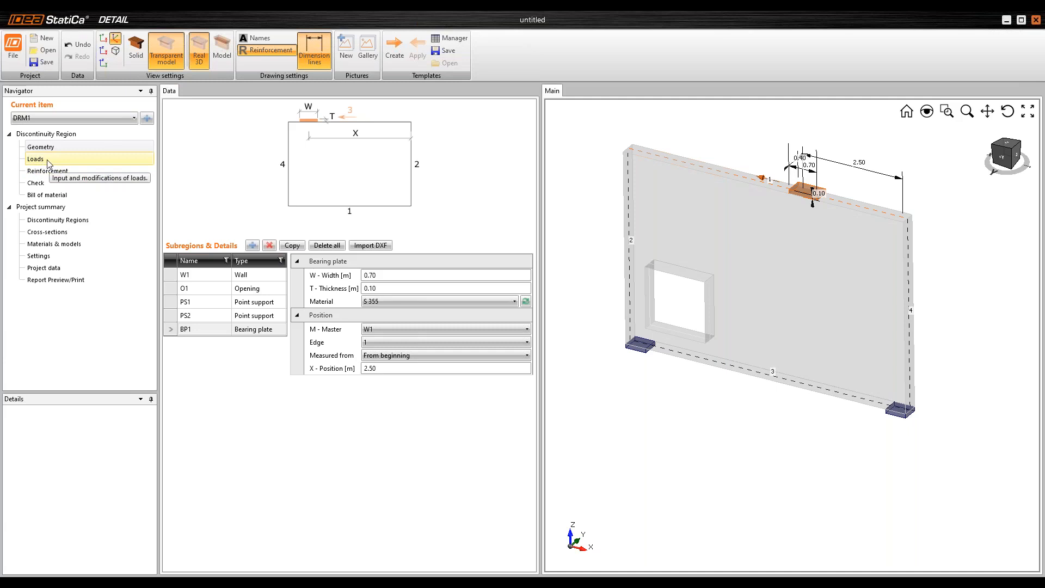
- Add a second load case and three load combinations to the wall's loads
{"action": "left_click", "coordinate": [62, 162]}
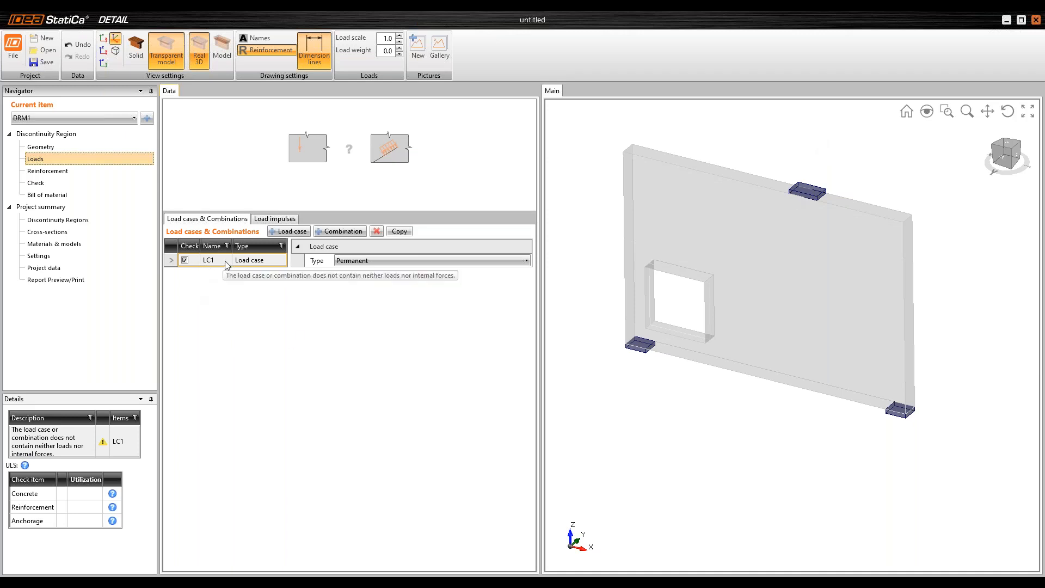
{"action": "left_click", "coordinate": [278, 232]}
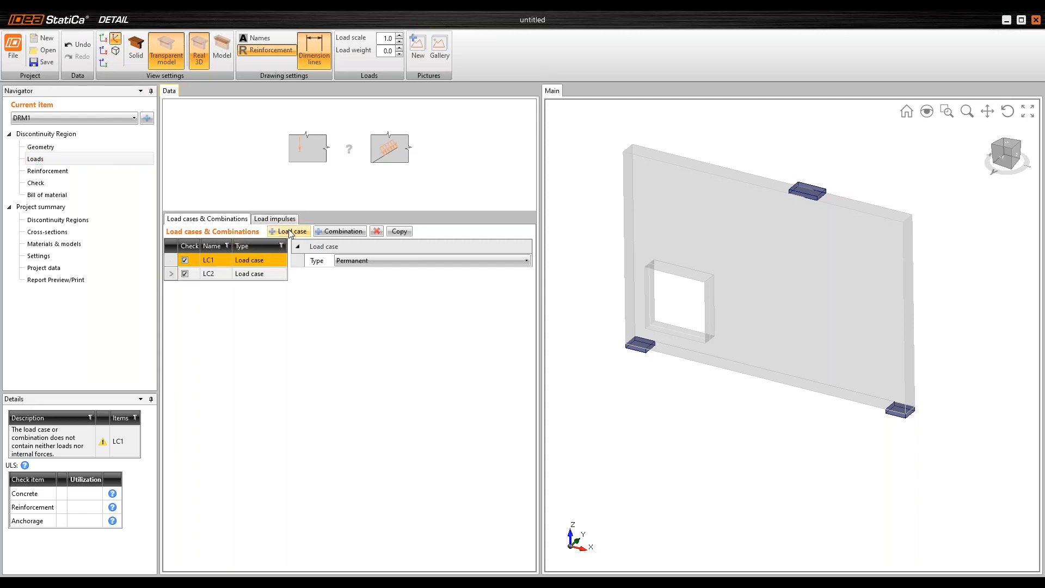
{"action": "left_click", "coordinate": [329, 235]}
{"action": "left_click", "coordinate": [329, 234]}
{"action": "left_click", "coordinate": [330, 233]}
{"action": "left_click", "coordinate": [253, 292]}
{"action": "left_click", "coordinate": [260, 262]}
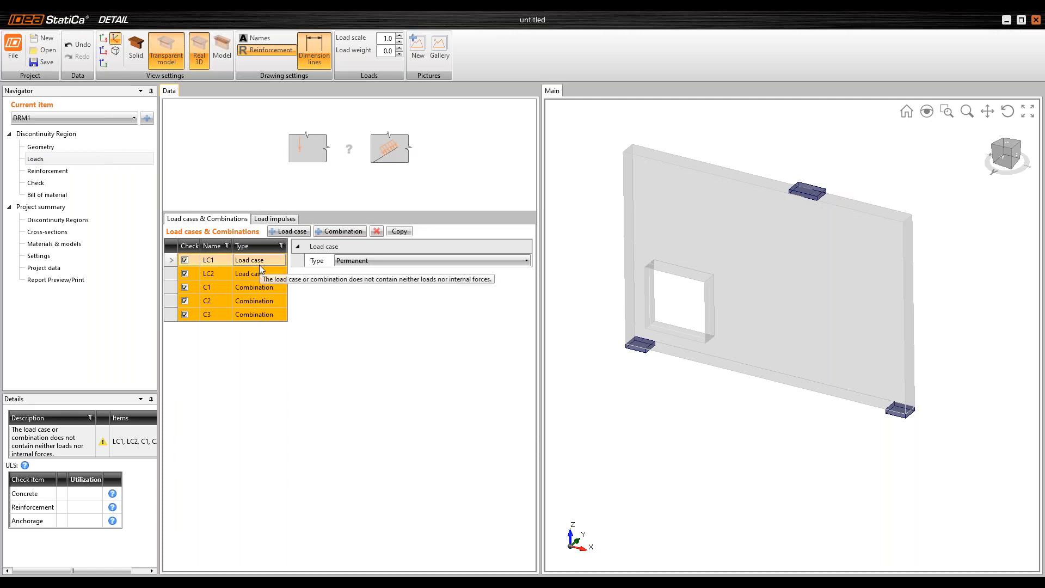
- Add a point load of -690 kN to load case LC1, transmitted through bearing plate BP1
{"action": "left_click", "coordinate": [272, 220]}
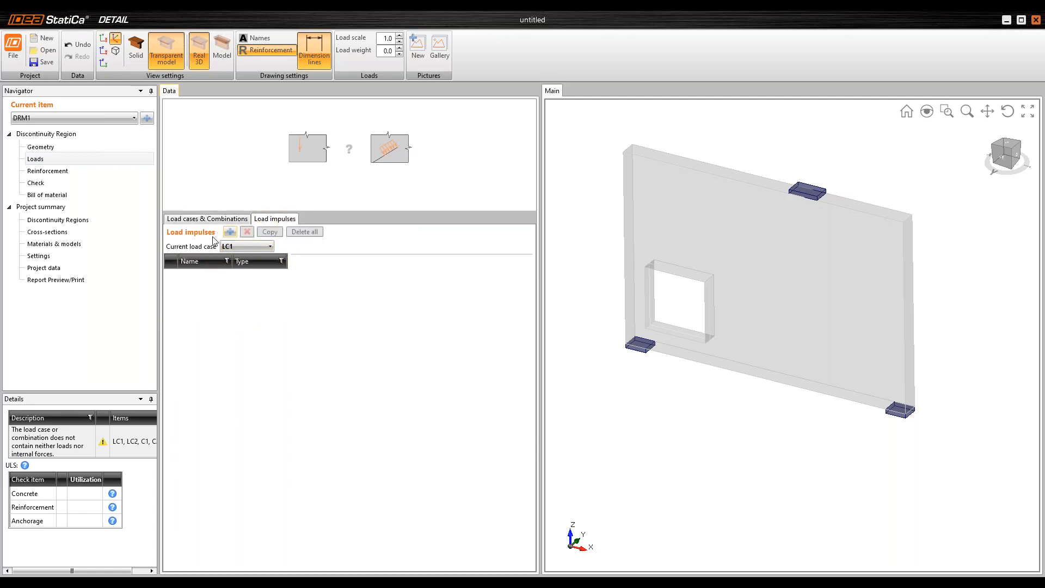
{"action": "left_click", "coordinate": [229, 232]}
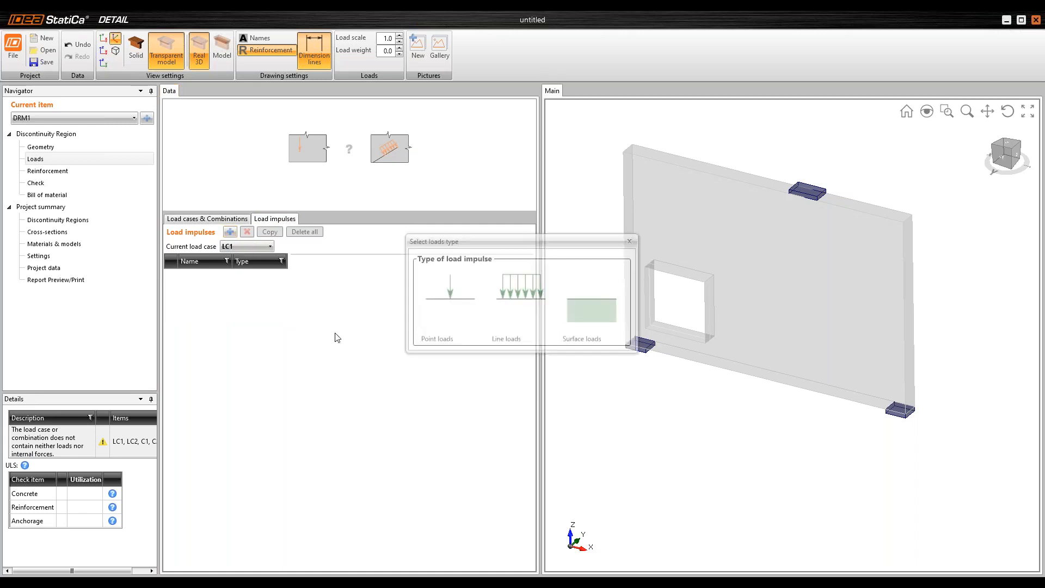
{"action": "left_click", "coordinate": [450, 298]}
{"action": "left_click", "coordinate": [386, 276]}
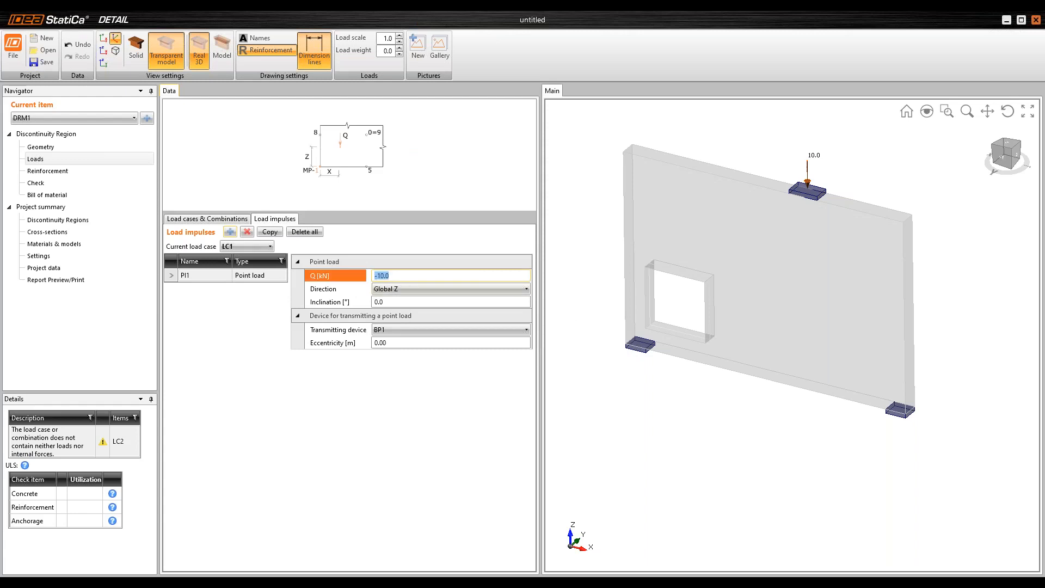
{"action": "type", "text": "-"}
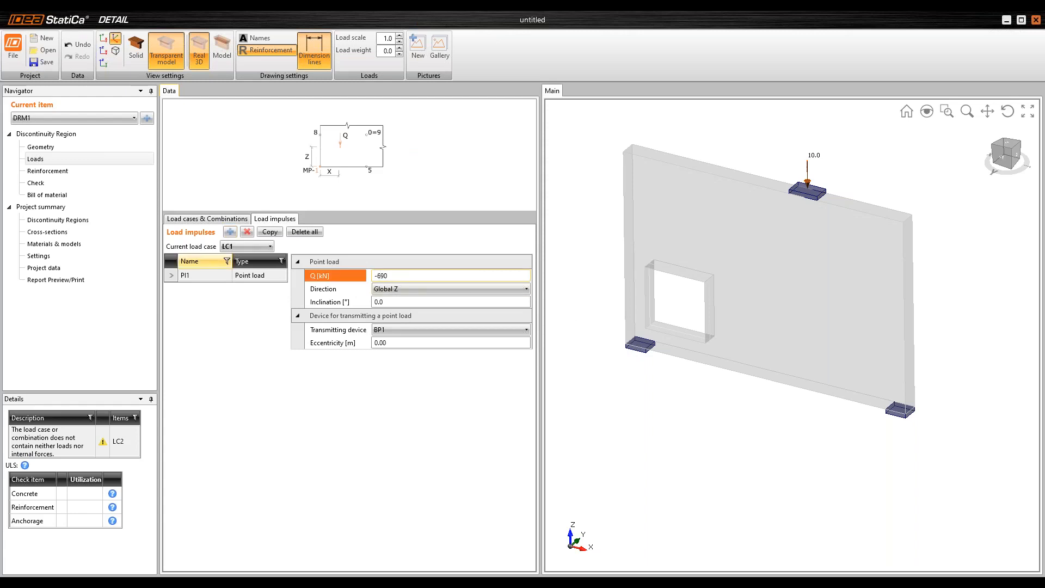
{"action": "type", "text": "690"}
{"action": "key", "text": "Tab"}
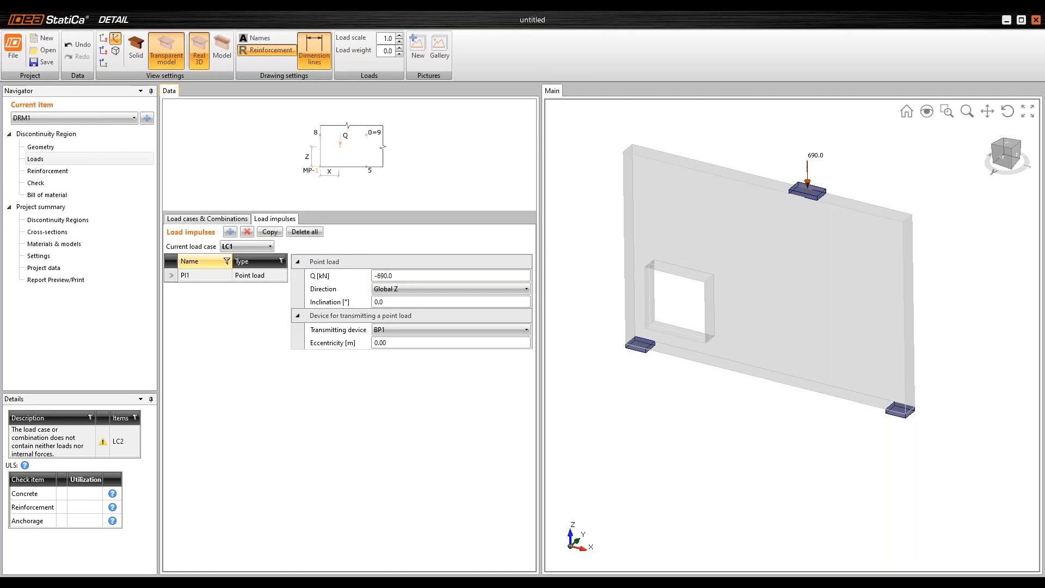
- Add a point load of -1379 kN to load case LC2 on bearing plate BP1
{"action": "left_click", "coordinate": [247, 247]}
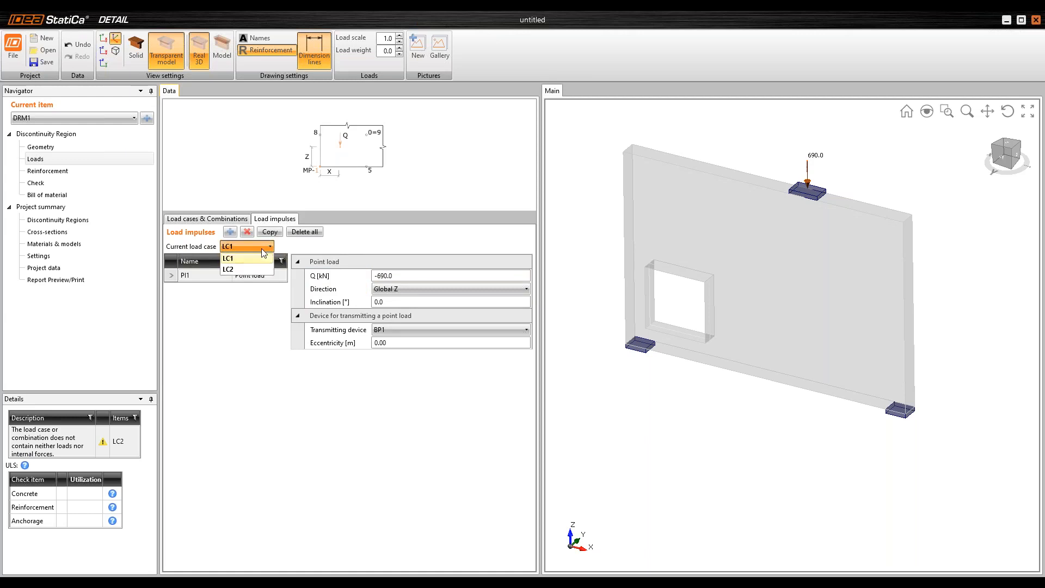
{"action": "left_click", "coordinate": [244, 270]}
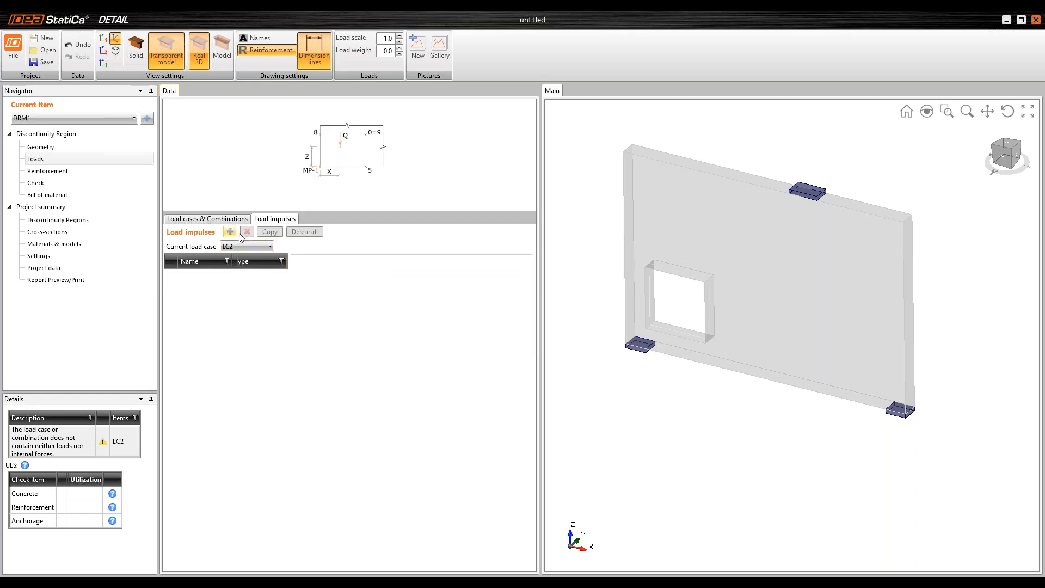
{"action": "left_click", "coordinate": [230, 232]}
{"action": "left_click", "coordinate": [451, 298]}
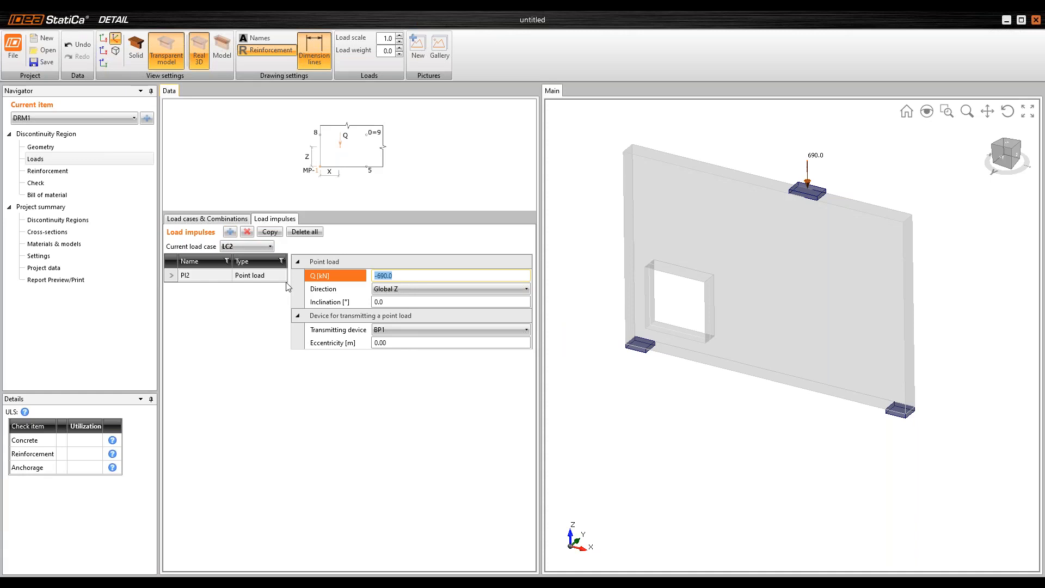
{"action": "type", "text": "-1379"}
{"action": "key", "text": "Tab"}
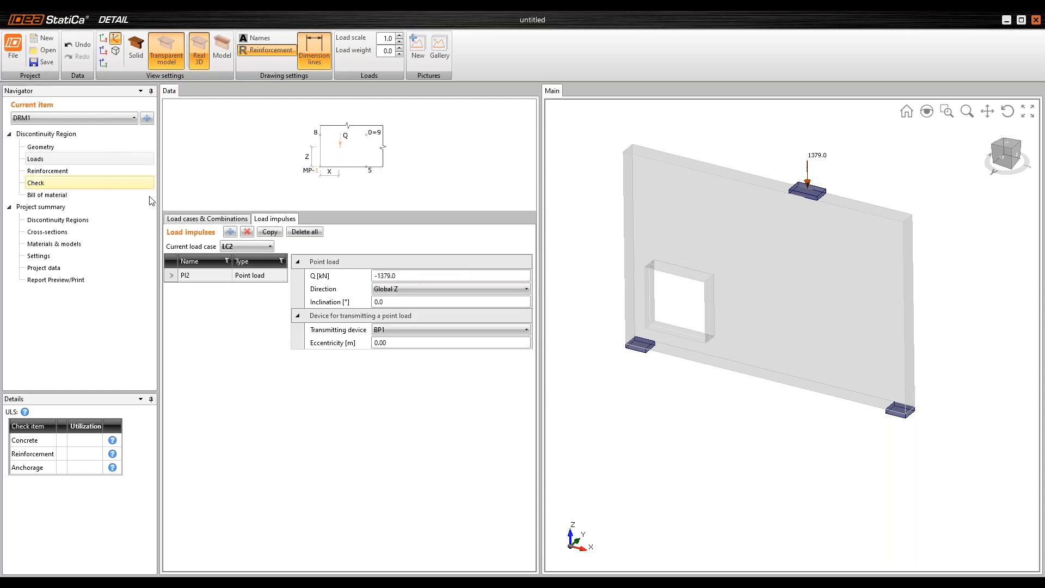
- Review load case LC1 and change the type of load case LC2 to Variable
{"action": "left_click", "coordinate": [192, 221]}
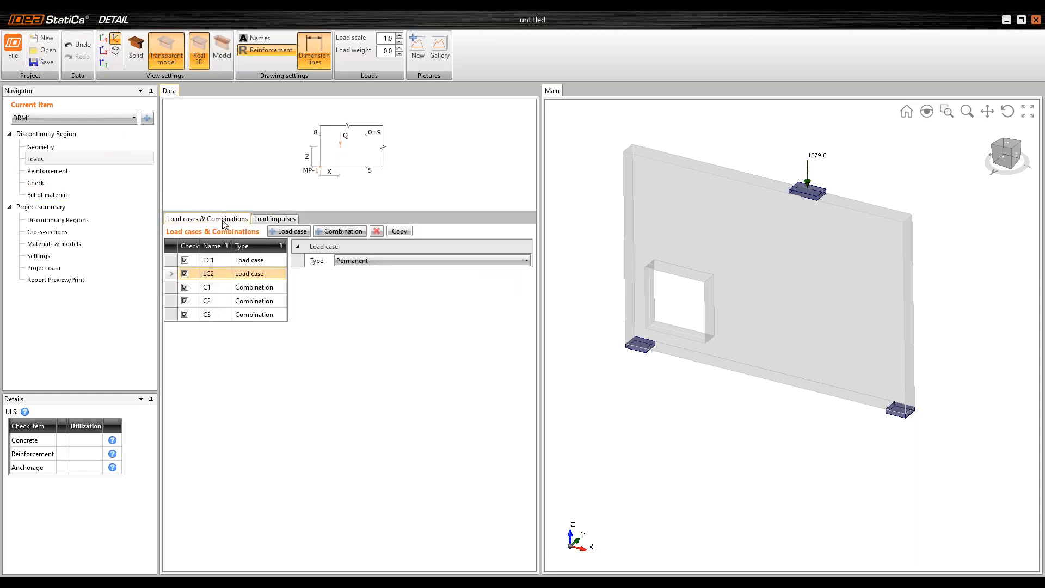
{"action": "left_click", "coordinate": [249, 261]}
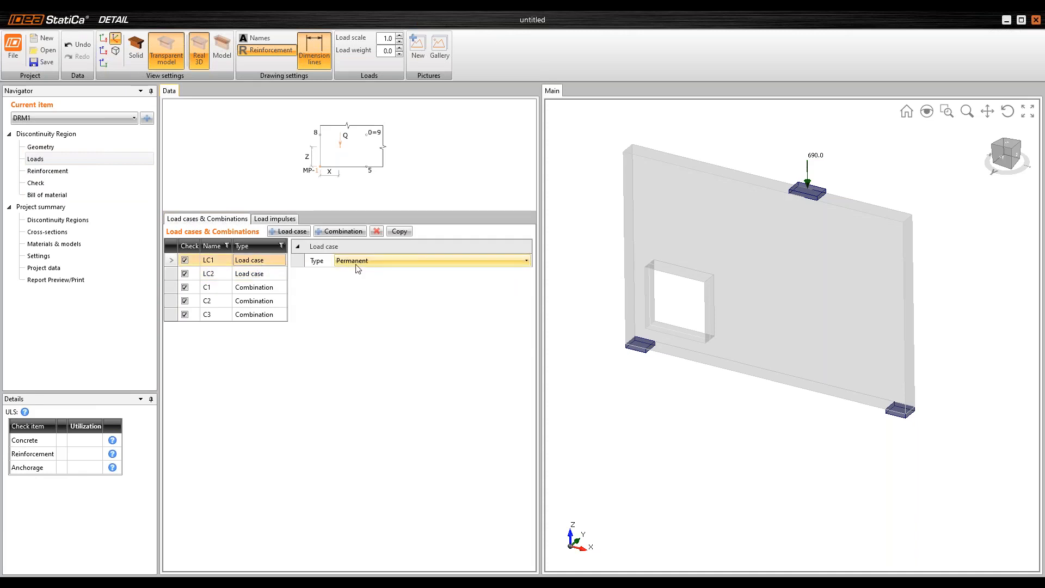
{"action": "left_click", "coordinate": [270, 274]}
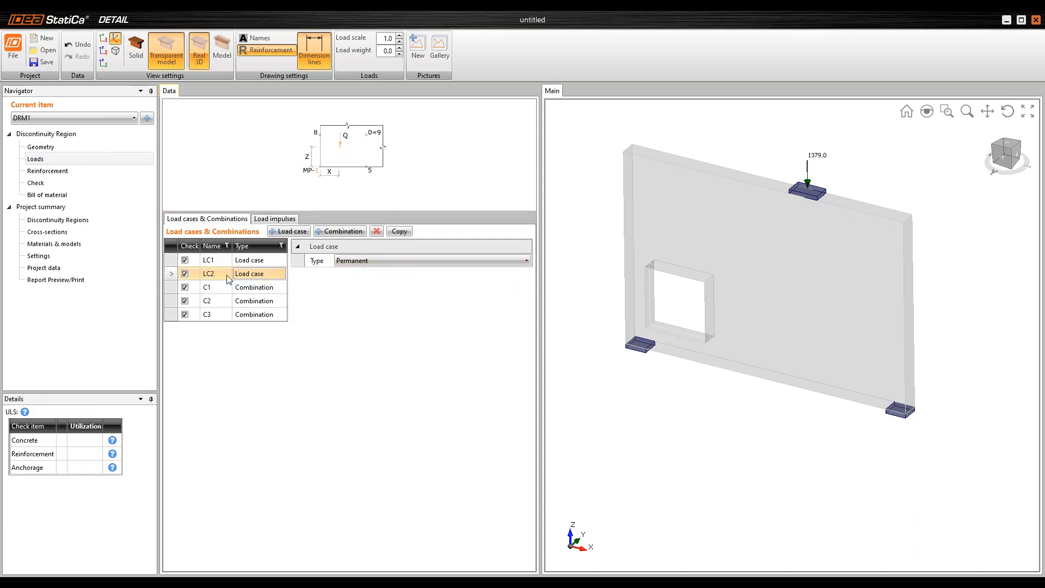
{"action": "left_click", "coordinate": [410, 260]}
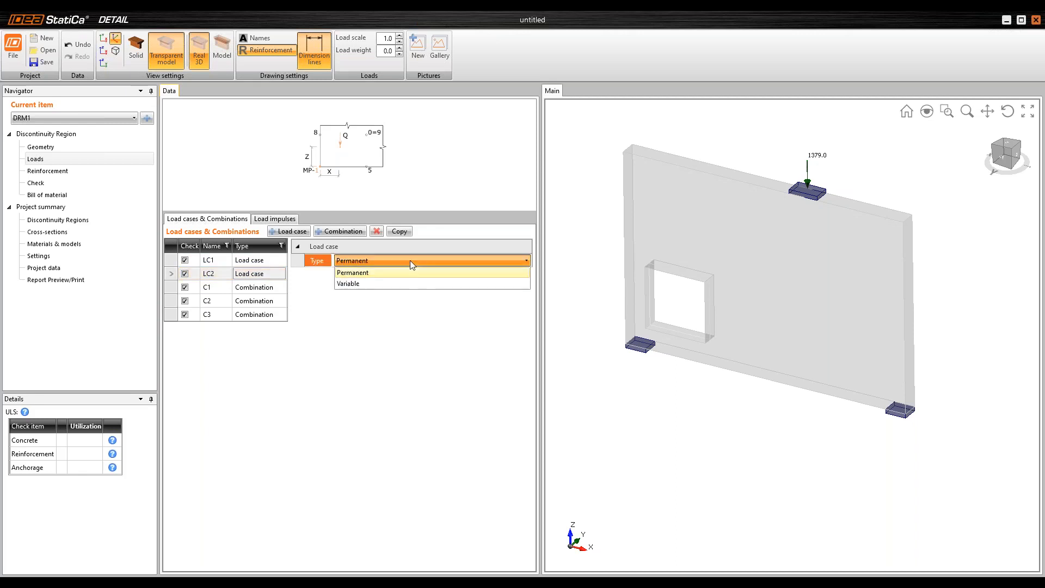
{"action": "left_click", "coordinate": [364, 284]}
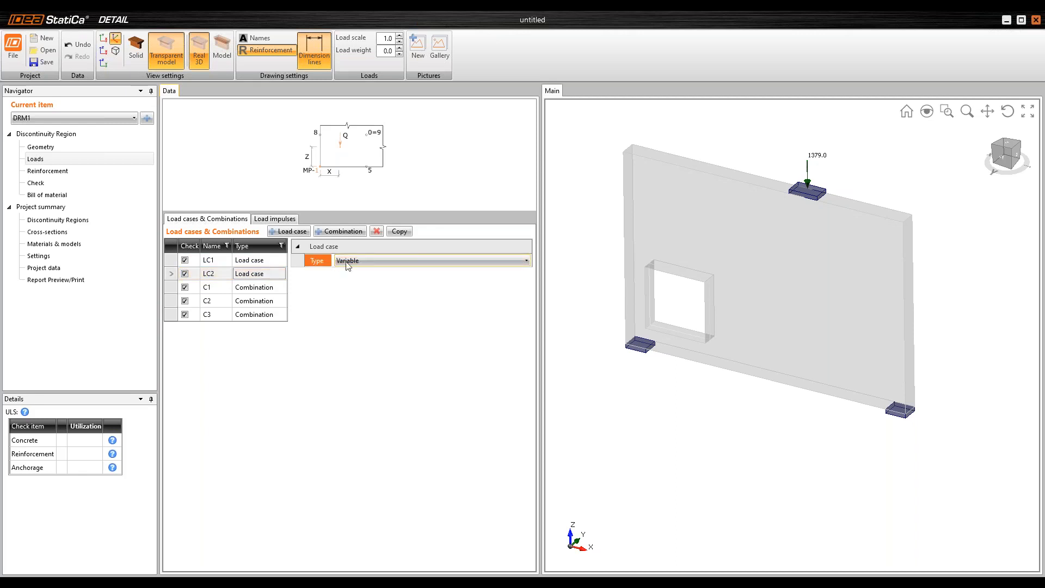
- Set the partial factors of combination C1 to 1.35 for LC1 and 1.5 for LC2
{"action": "left_click", "coordinate": [258, 288]}
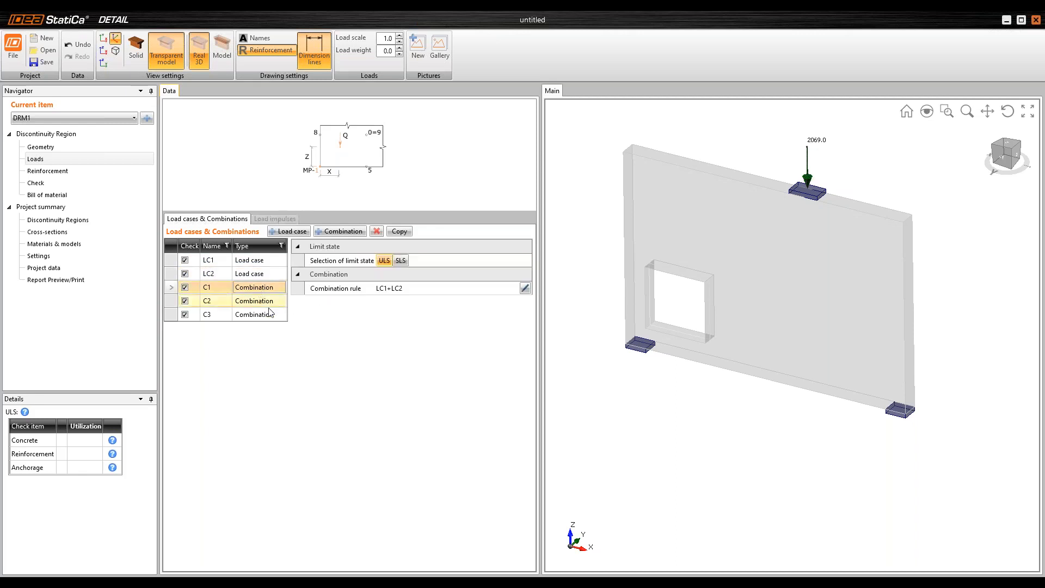
{"action": "left_click", "coordinate": [524, 289]}
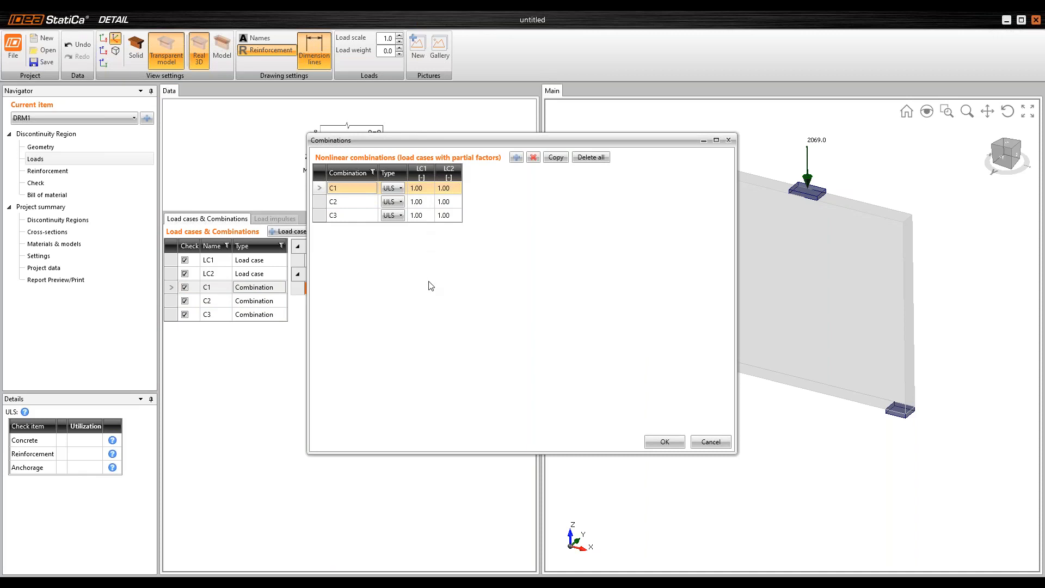
{"action": "left_click", "coordinate": [426, 186]}
{"action": "type", "text": "1,35"}
{"action": "key", "text": "Tab"}
{"action": "type", "text": "1,5"}
{"action": "key", "text": "Tab"}
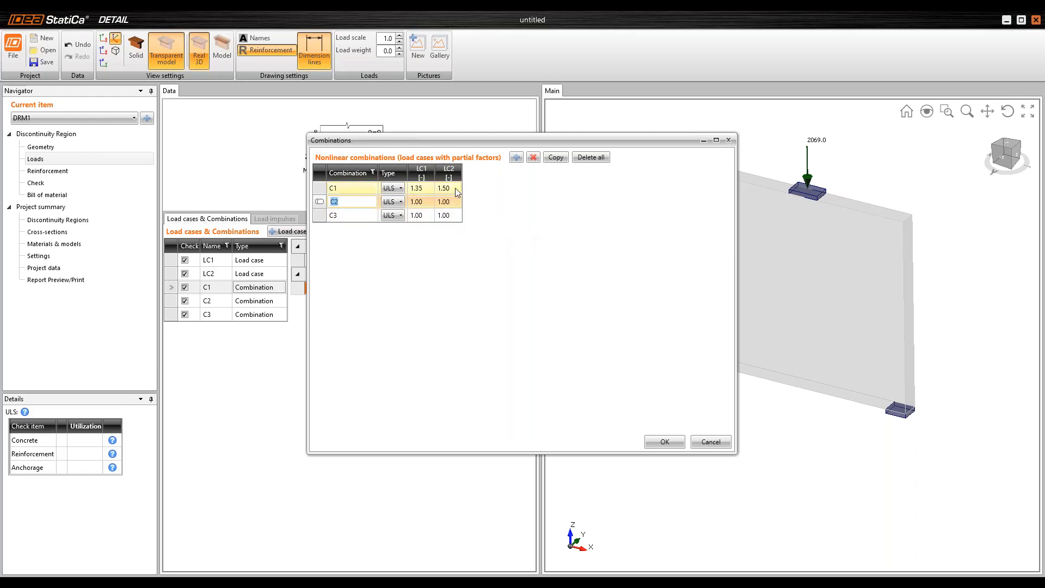
- Set combination C2 to the Characteristic type and combination C3 to Quasi-permanent
{"action": "left_click", "coordinate": [399, 203]}
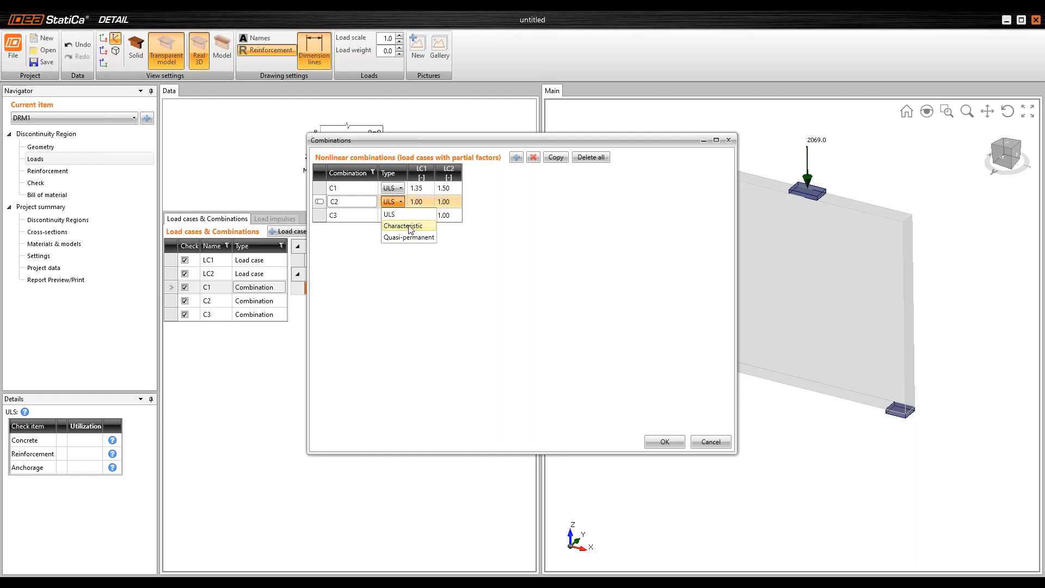
{"action": "left_click", "coordinate": [406, 226]}
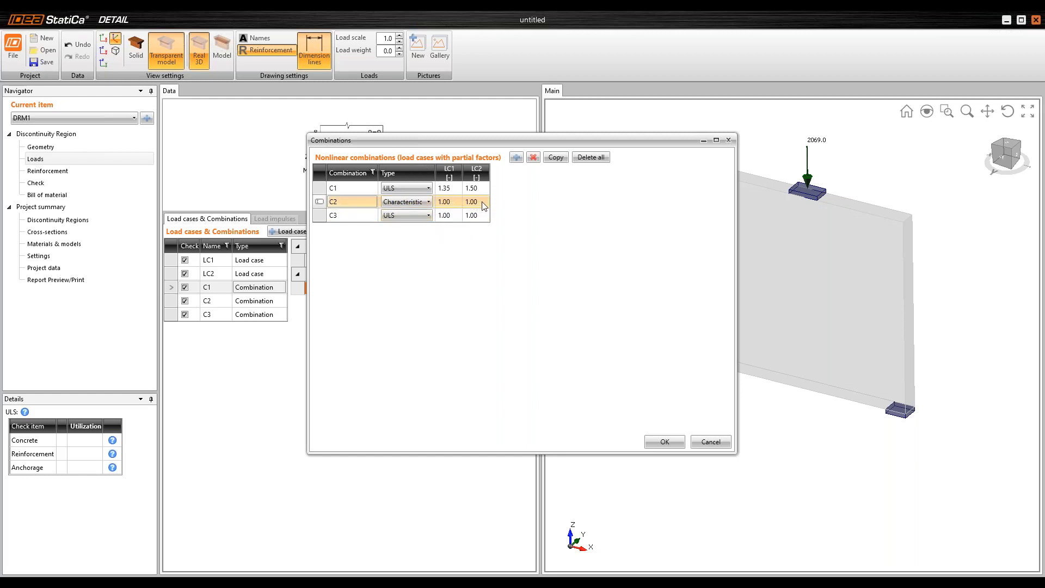
{"action": "left_click", "coordinate": [381, 216]}
{"action": "left_click", "coordinate": [403, 216]}
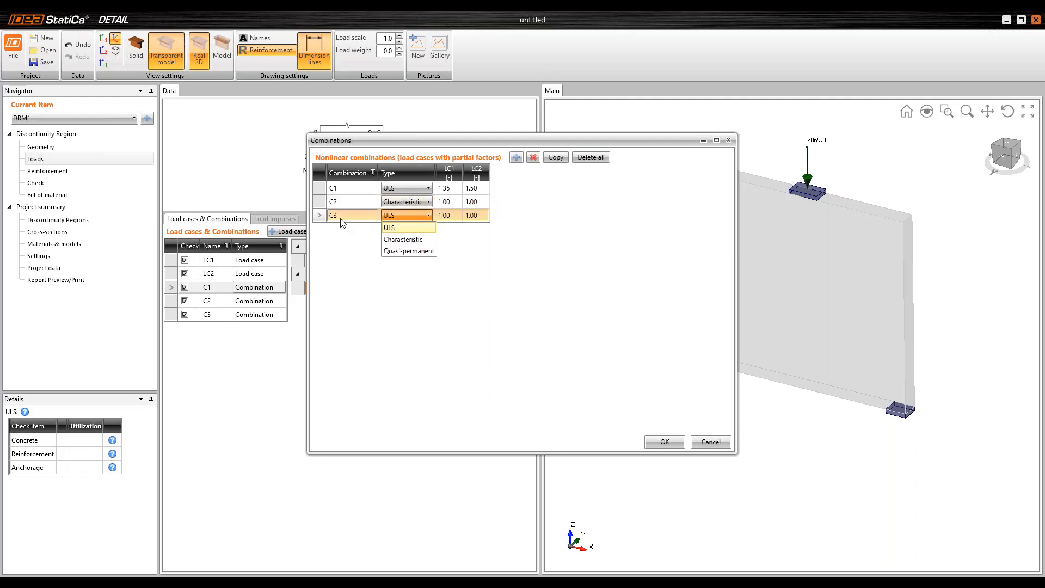
{"action": "left_click", "coordinate": [418, 251]}
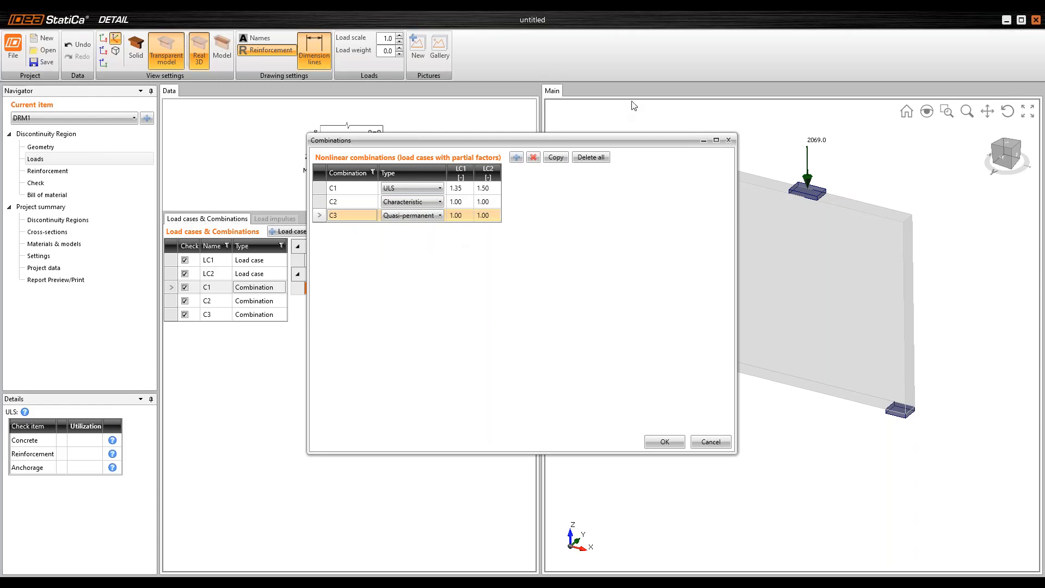
- Set the LC2 factor of quasi-permanent combination C3 to 0.3 and apply the combination settings
{"action": "left_click", "coordinate": [471, 214]}
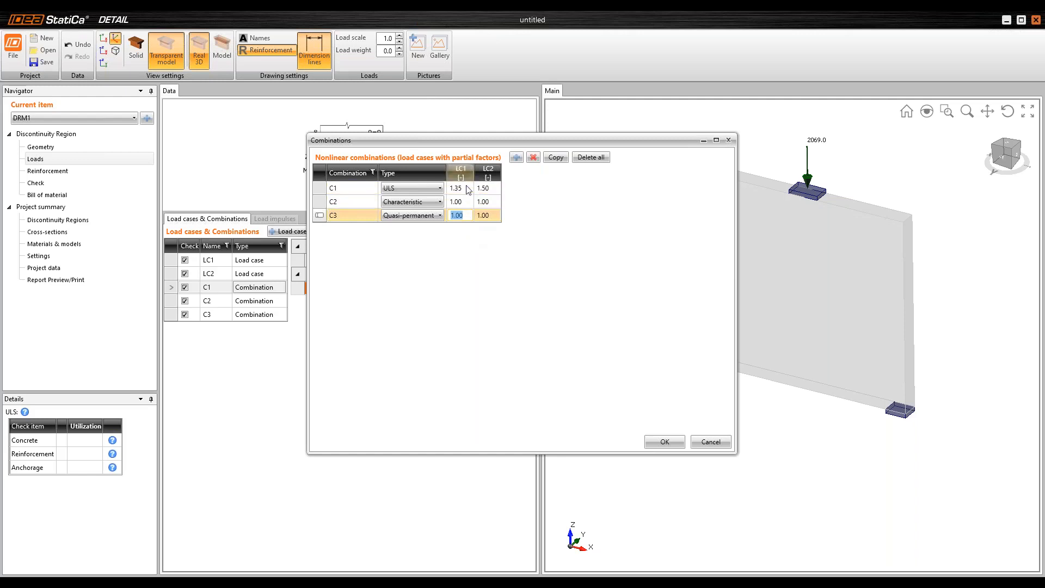
{"action": "left_click", "coordinate": [495, 215]}
{"action": "type", "text": "0.3"}
{"action": "key", "text": "Return"}
{"action": "key", "text": "Return"}
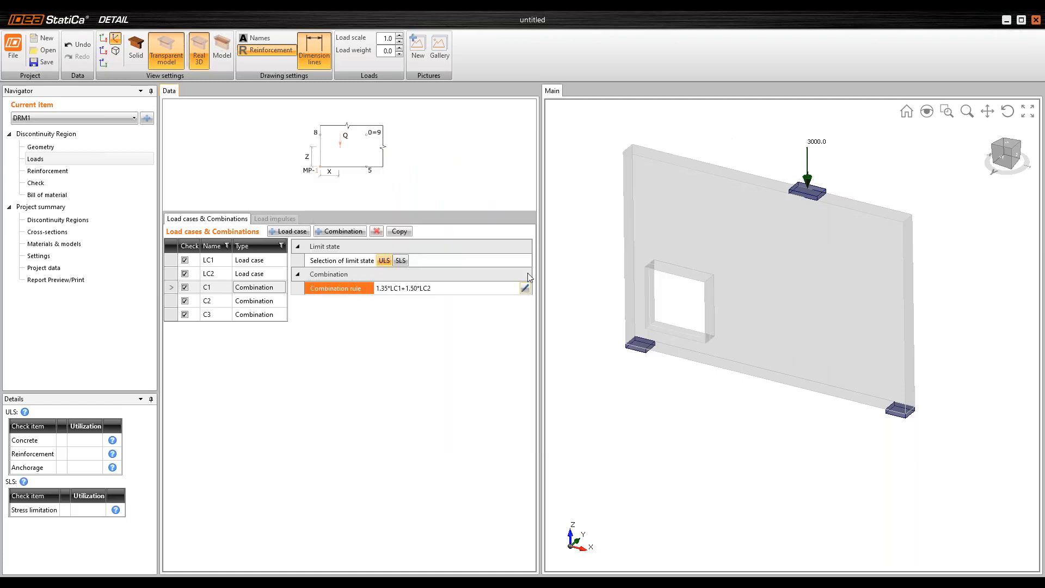
- Review the combination factors and exclude load cases LC1 and LC2 from the check
{"action": "left_click", "coordinate": [524, 289]}
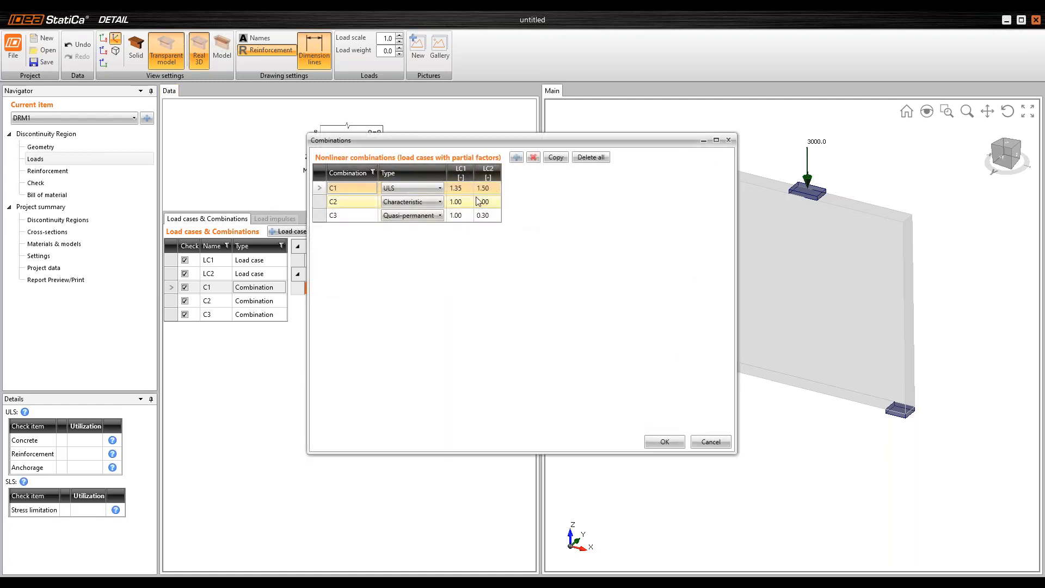
{"action": "left_click", "coordinate": [665, 442]}
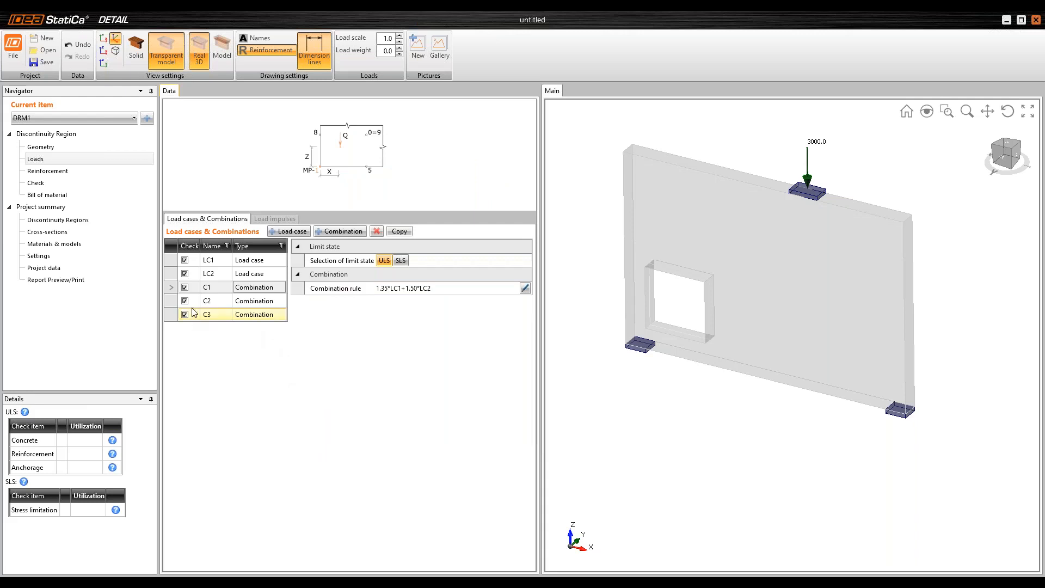
{"action": "left_click", "coordinate": [186, 261]}
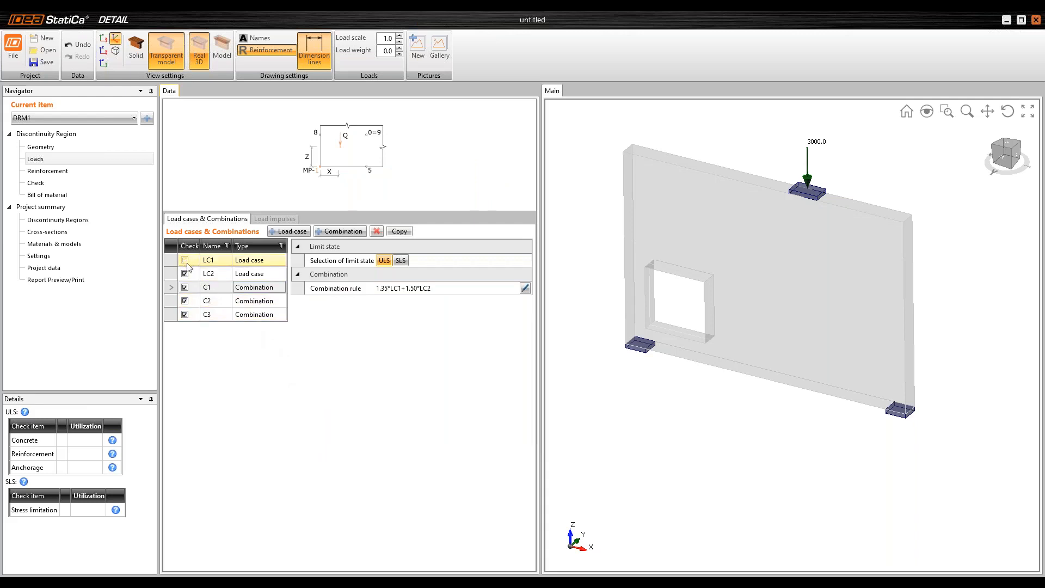
{"action": "left_click", "coordinate": [185, 274]}
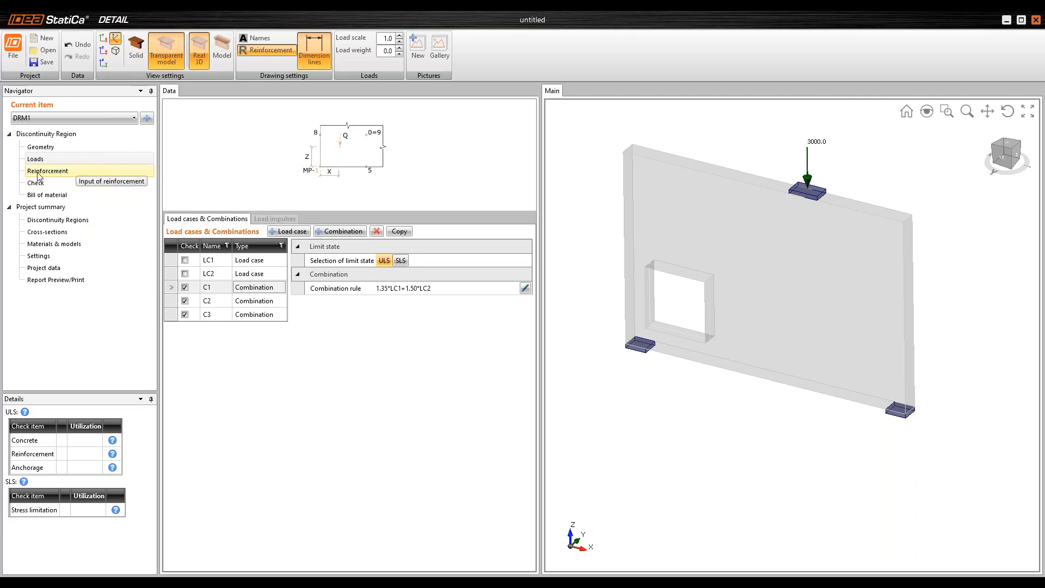
- Run the linear analysis for combination C1 in the reinforcement design and display the stresses as lines at scale 20
{"action": "left_click", "coordinate": [61, 174]}
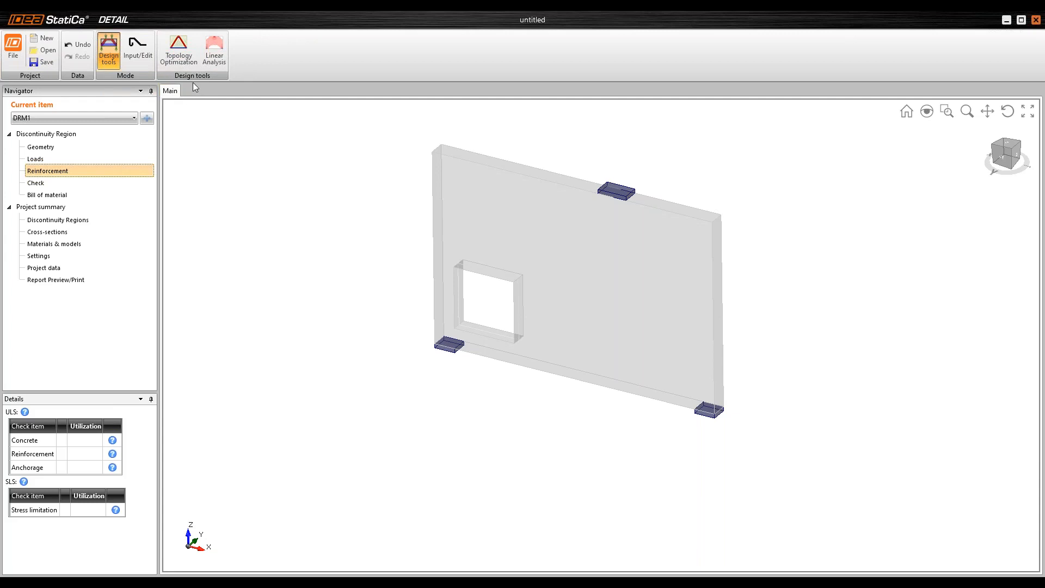
{"action": "left_click", "coordinate": [221, 49]}
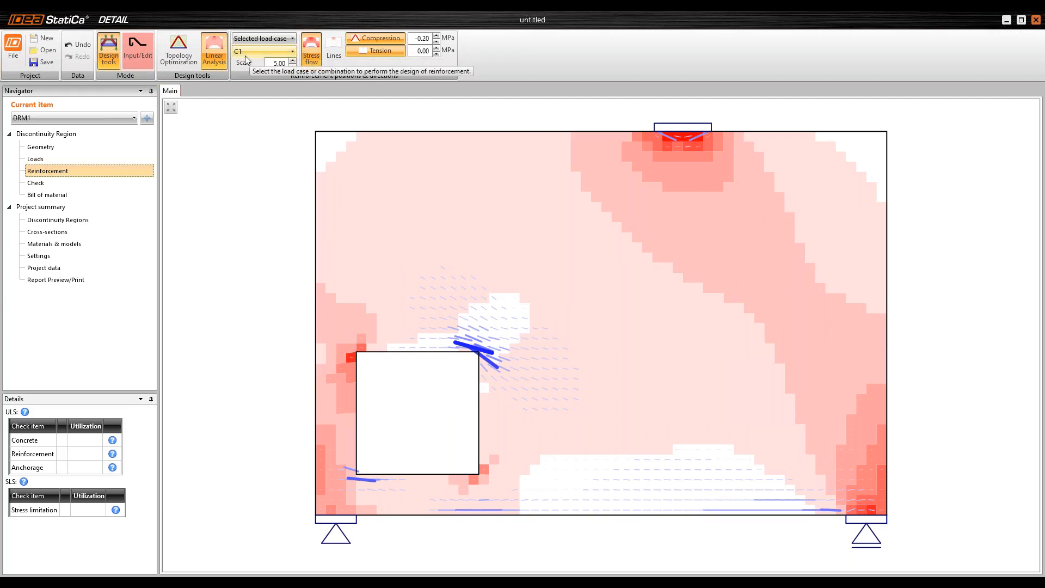
{"action": "scroll", "coordinate": [604, 206], "scroll_direction": "down", "scroll_amount": 2}
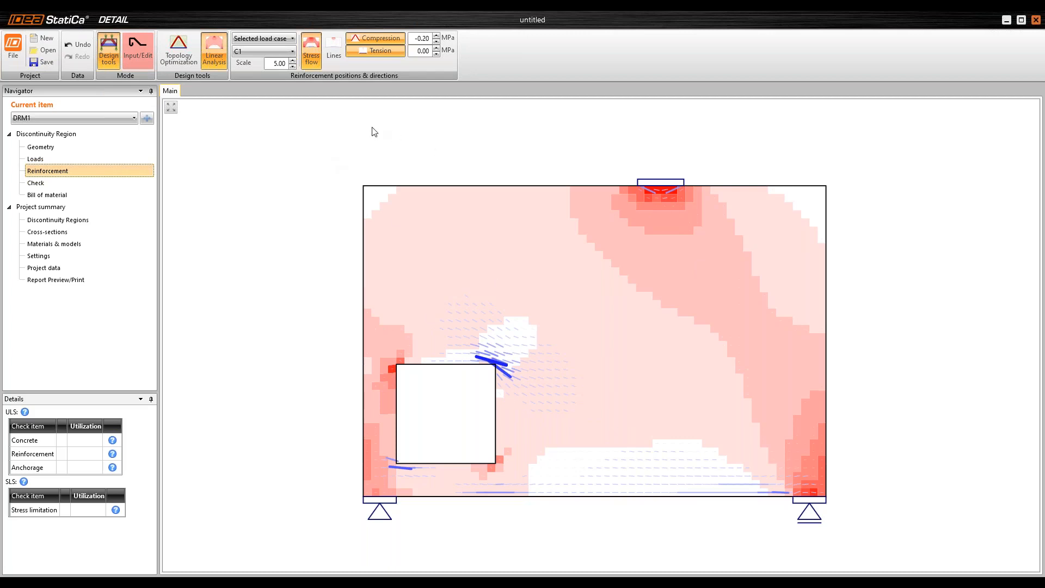
{"action": "left_click", "coordinate": [334, 60]}
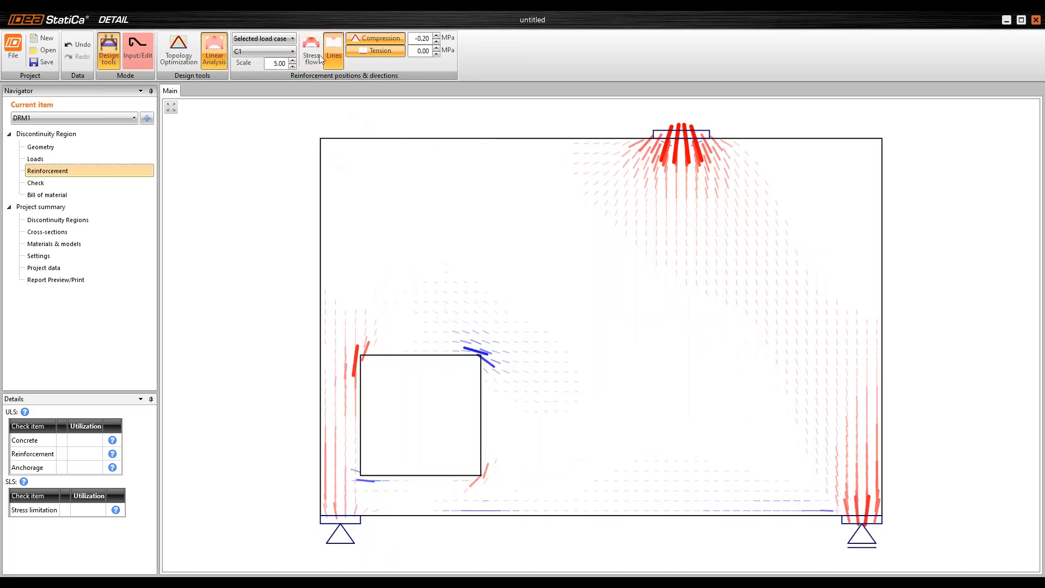
{"action": "left_click", "coordinate": [277, 64]}
{"action": "type", "text": "20"}
{"action": "key", "text": "Return"}
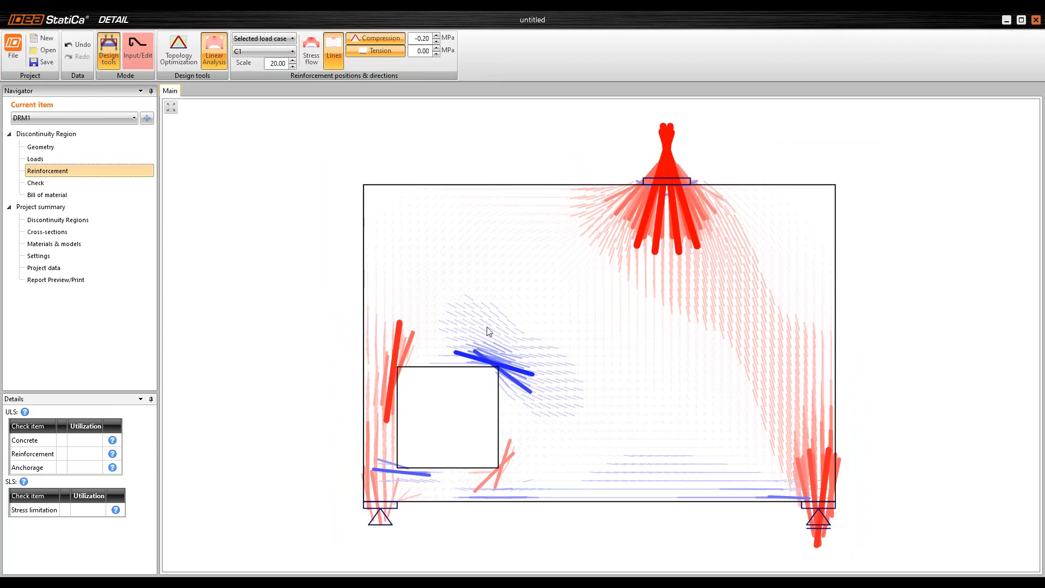
- Try compression stress limits of 0 MPa and -0.40 MPa for the displayed stress lines
{"action": "double_click", "coordinate": [423, 39]}
{"action": "type", "text": "0"}
{"action": "key", "text": "Return"}
{"action": "scroll", "coordinate": [656, 223], "scroll_direction": "down", "scroll_amount": 2}
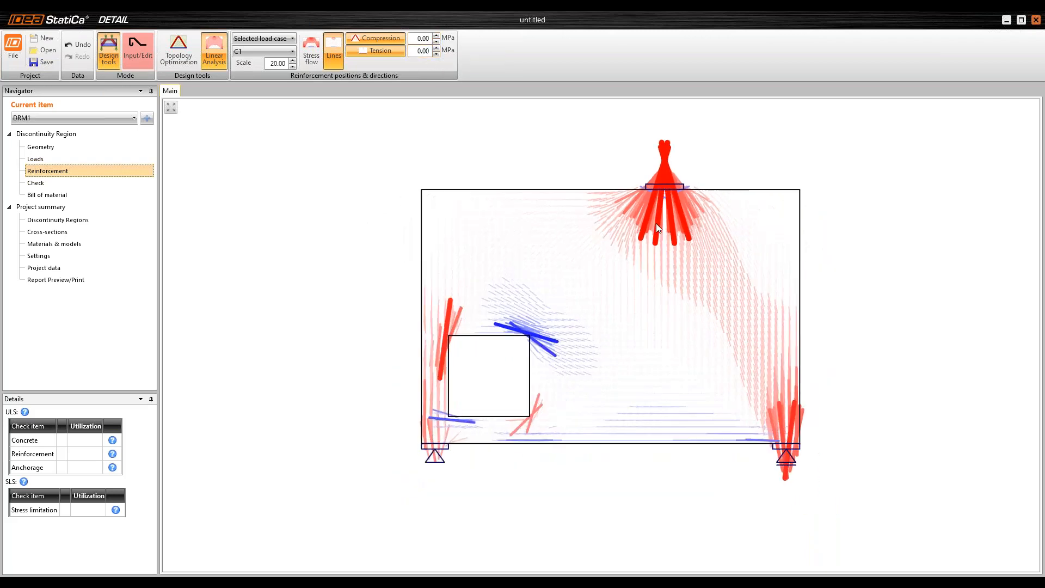
{"action": "scroll", "coordinate": [655, 223], "scroll_direction": "up", "scroll_amount": 1}
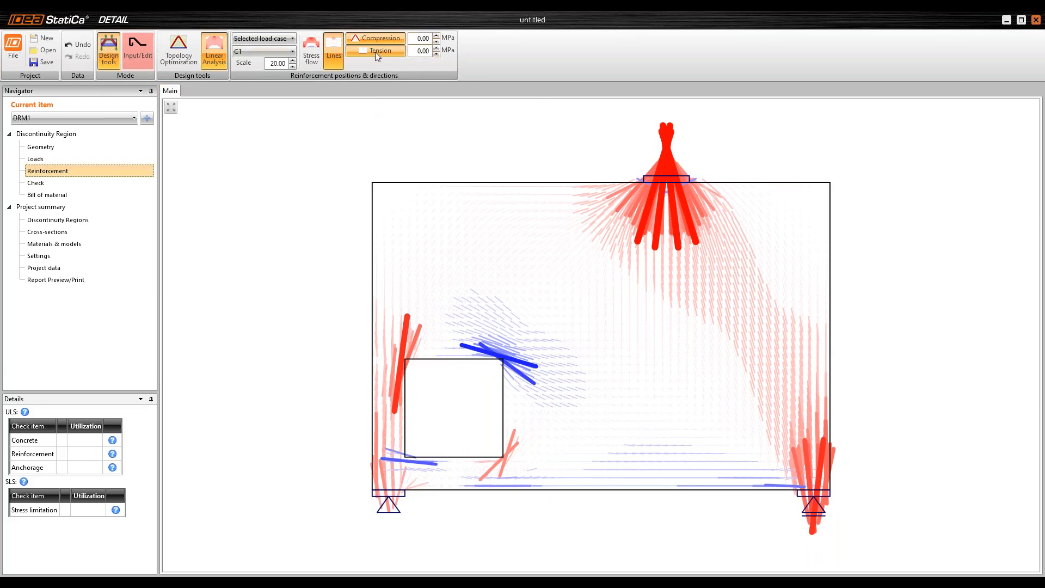
{"action": "left_click", "coordinate": [437, 40]}
{"action": "left_click", "coordinate": [436, 40]}
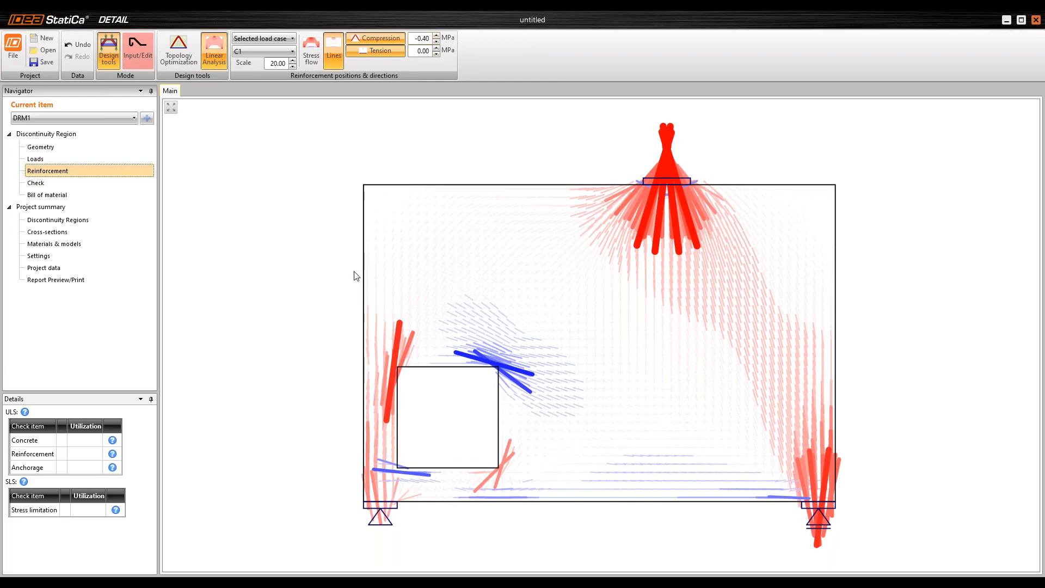
- Run the topology optimization for combination C1 with an effective volume of 0.40
{"action": "left_click", "coordinate": [189, 51]}
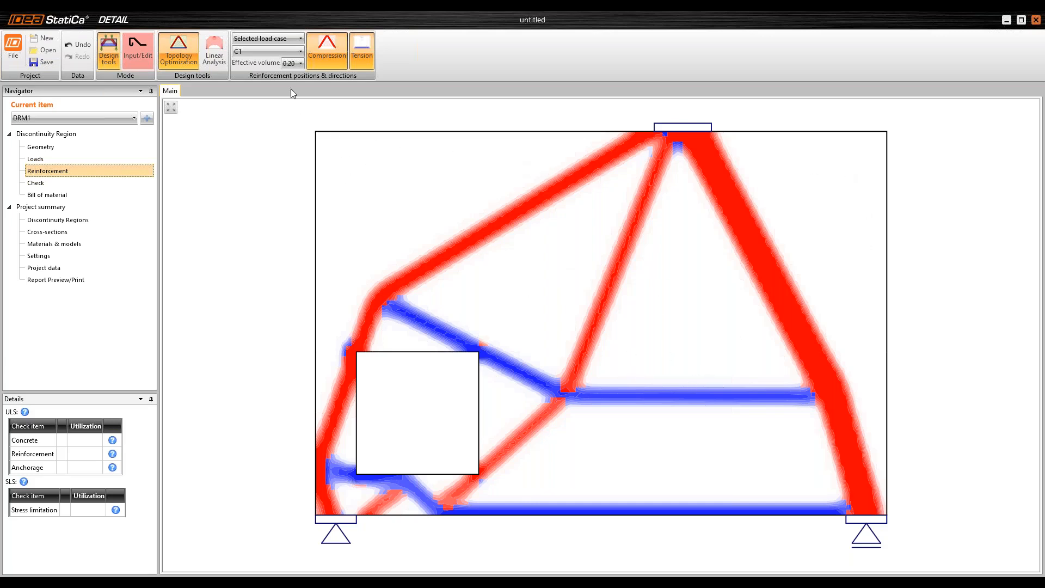
{"action": "left_click", "coordinate": [293, 64]}
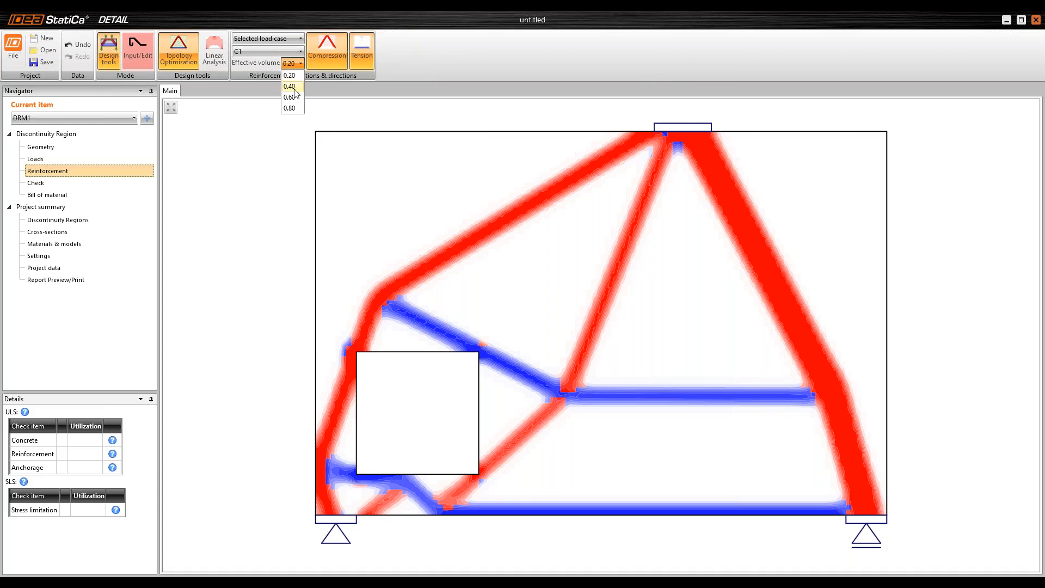
{"action": "left_click", "coordinate": [292, 88]}
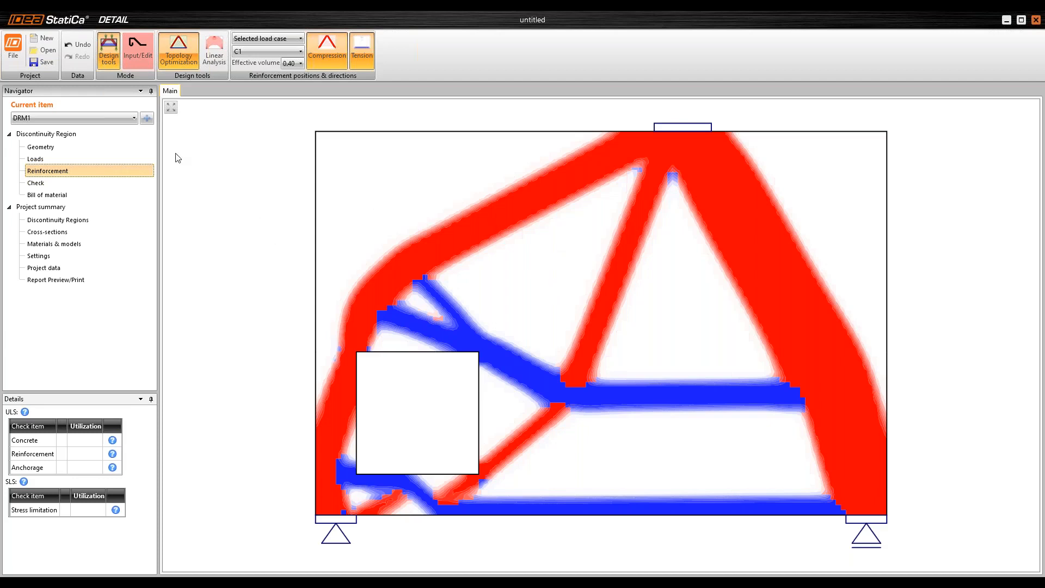
- Switch to reinforcement input and import the two parallel diagonal bent bars from the DXF drawing as separate groups
{"action": "left_click", "coordinate": [138, 51]}
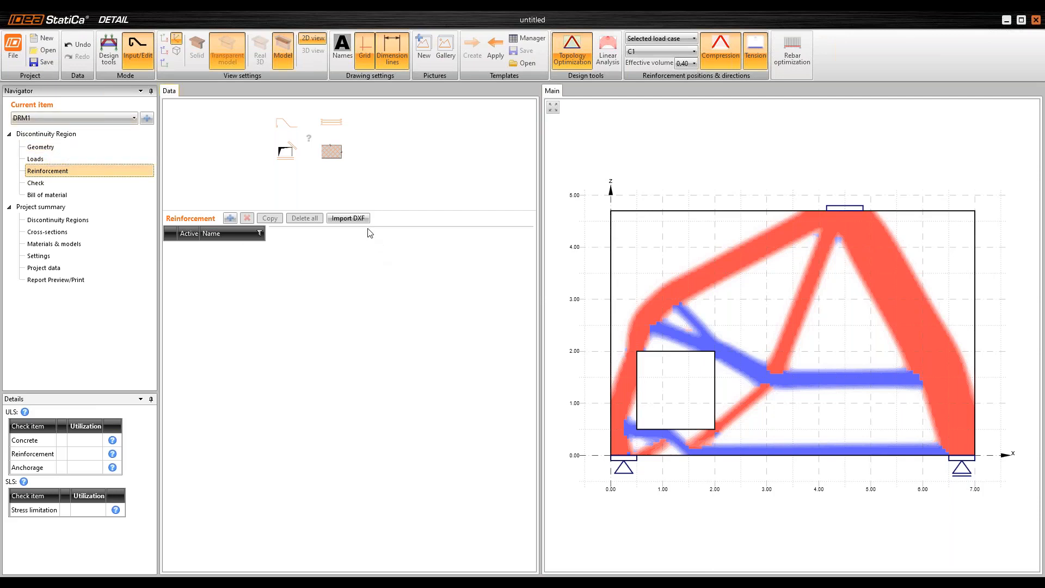
{"action": "left_click", "coordinate": [355, 218]}
{"action": "double_click", "coordinate": [500, 220]}
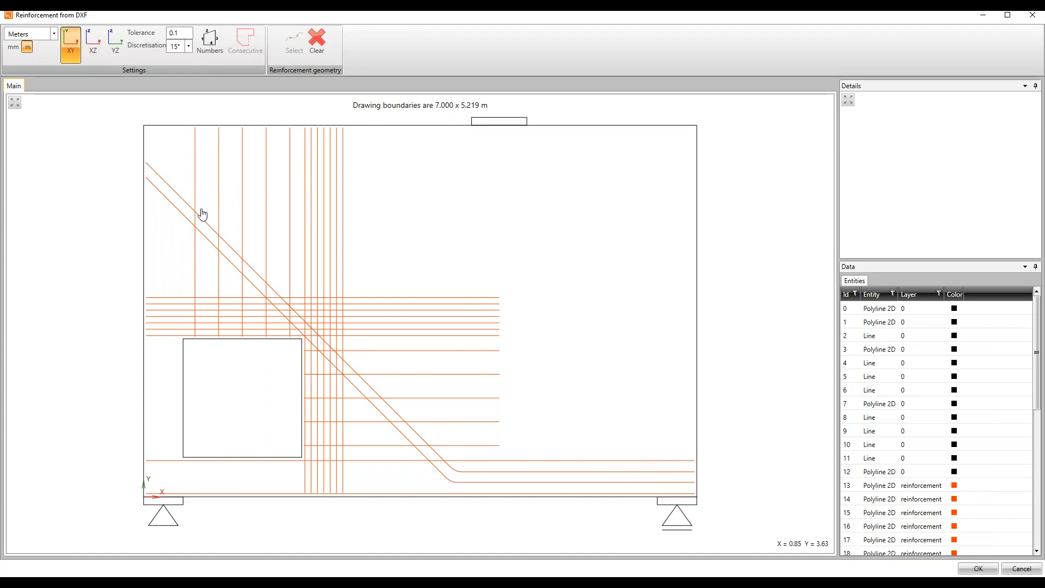
{"action": "left_click", "coordinate": [183, 199]}
{"action": "left_click", "coordinate": [295, 56]}
{"action": "left_click", "coordinate": [175, 205]}
{"action": "left_click", "coordinate": [292, 54]}
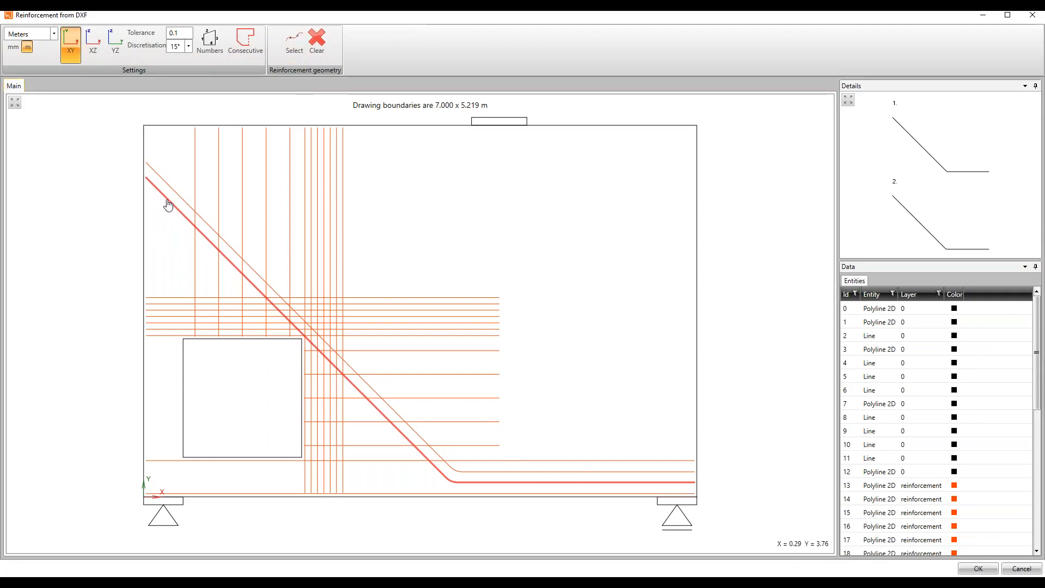
{"action": "left_click", "coordinate": [978, 569]}
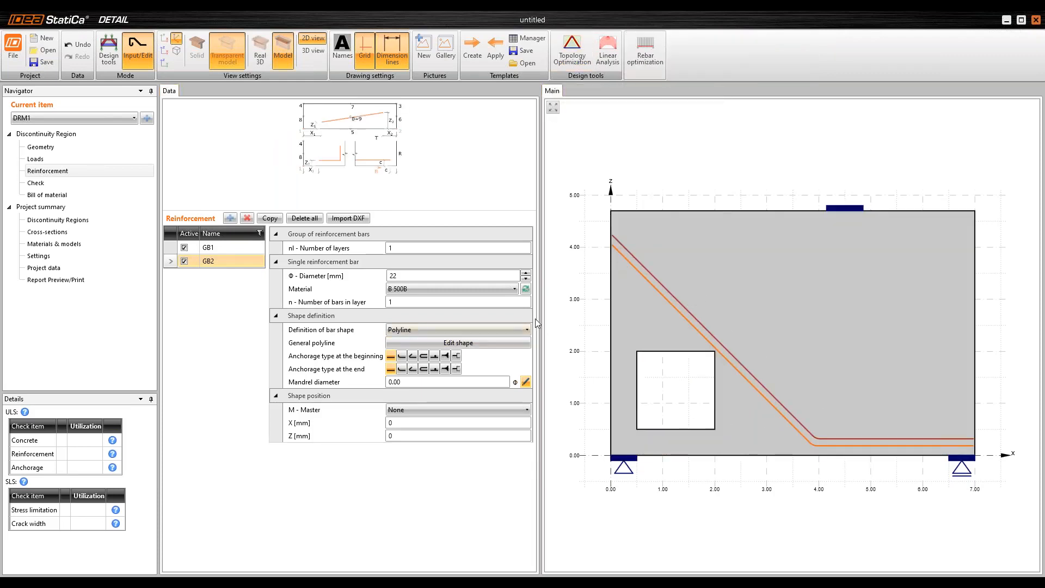
- Enlarge the wall drawing area while keeping all bar properties readable
{"action": "left_click_drag", "start_coordinate": [541, 316], "coordinate": [412, 316]}
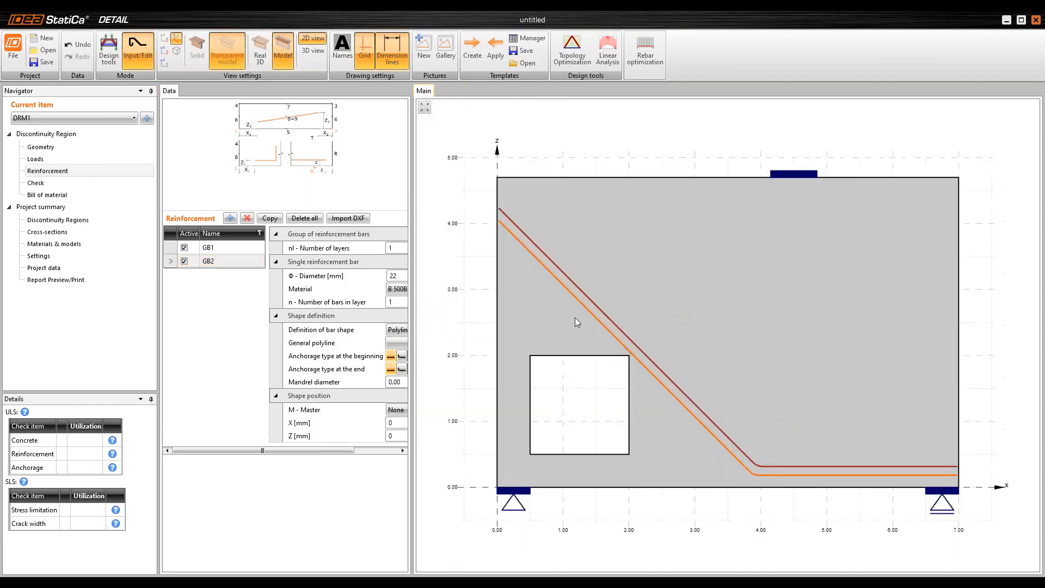
{"action": "left_click_drag", "start_coordinate": [703, 352], "coordinate": [721, 341]}
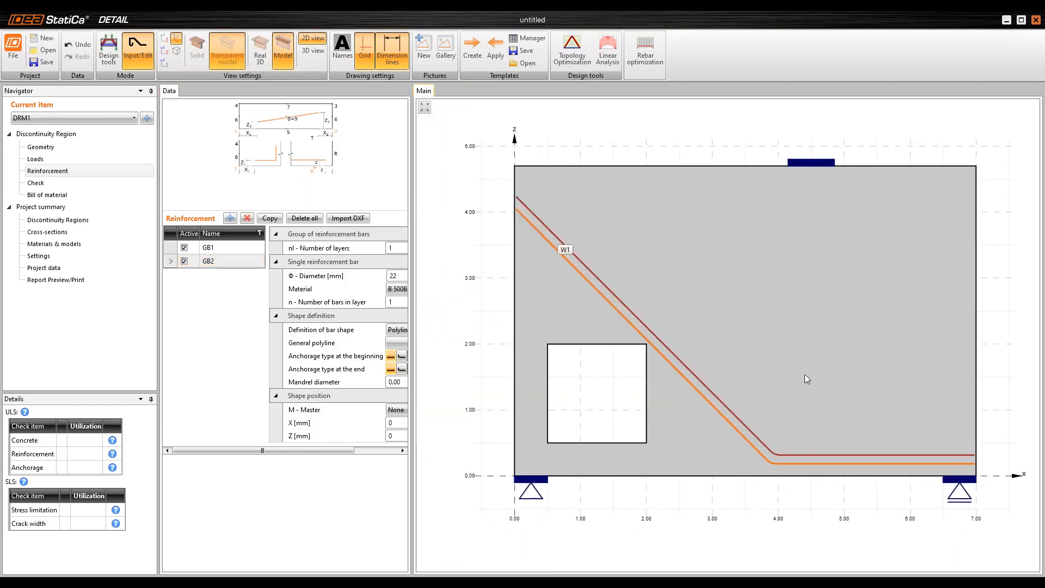
{"action": "left_click_drag", "start_coordinate": [413, 214], "coordinate": [495, 196]}
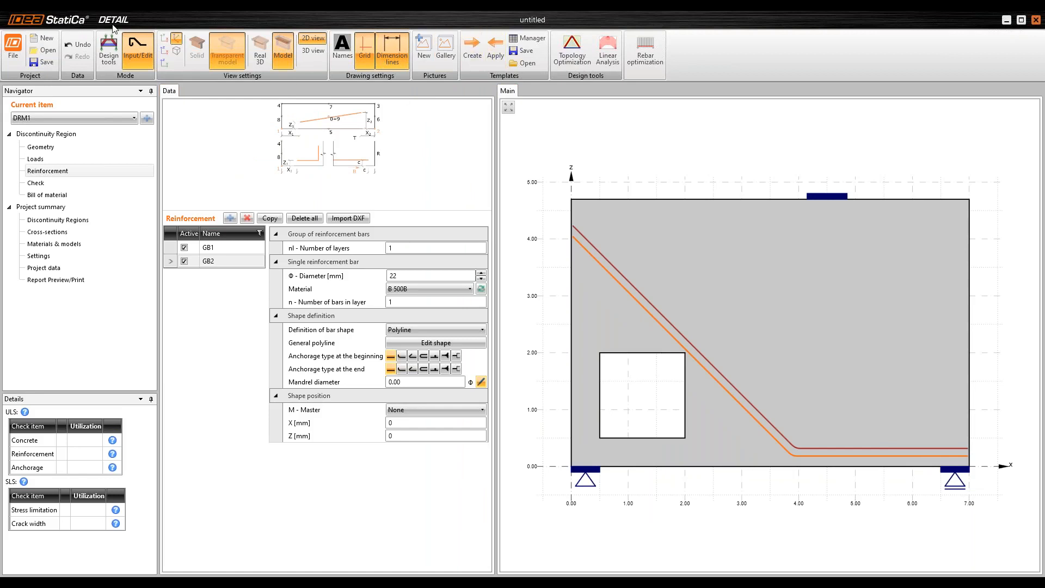
- Set bar group GB1 to 2 layers with 2 bars in each layer
{"action": "left_click", "coordinate": [225, 249]}
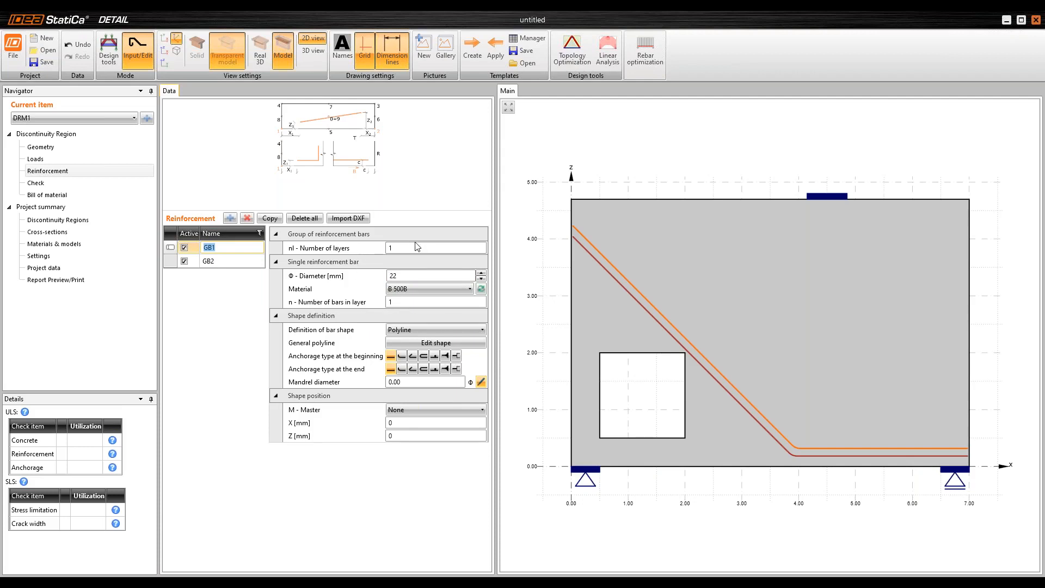
{"action": "left_click", "coordinate": [341, 249]}
{"action": "type", "text": "2"}
{"action": "key", "text": "Tab"}
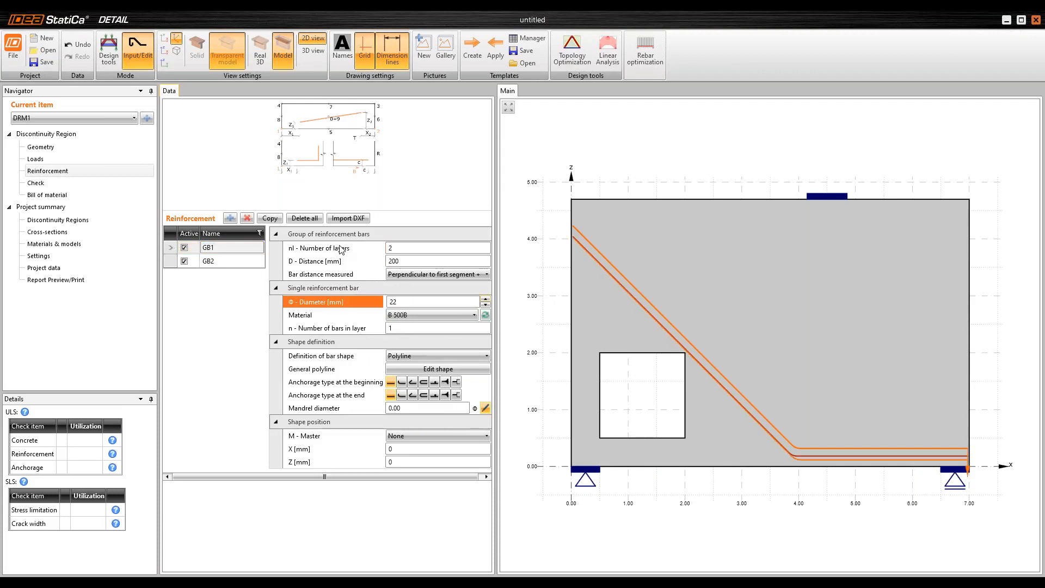
{"action": "left_click", "coordinate": [347, 331]}
{"action": "type", "text": "2"}
{"action": "key", "text": "Tab"}
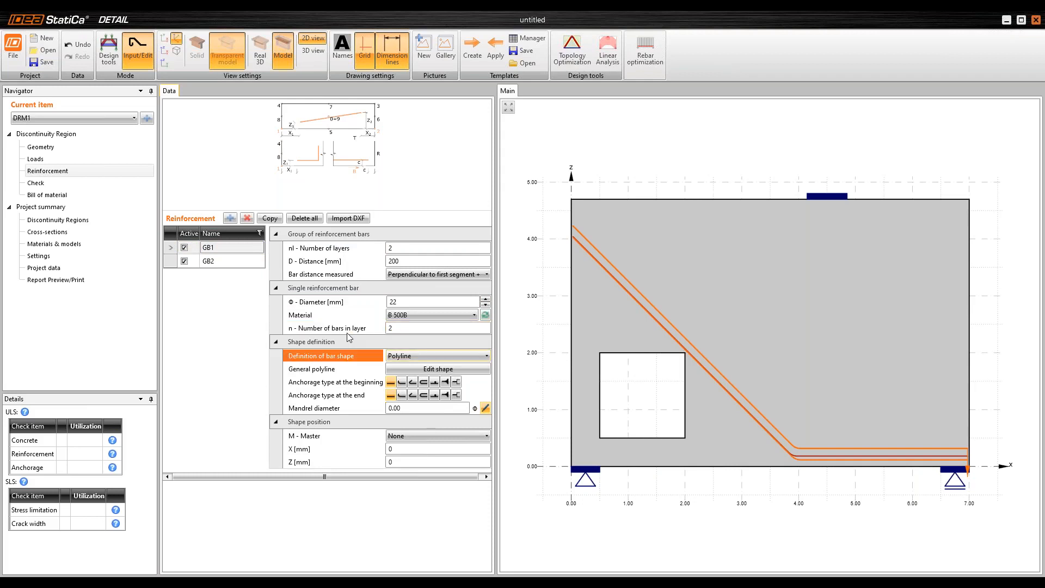
- Set the number of bars in each layer of group GB1 to 1
{"action": "left_click", "coordinate": [298, 305]}
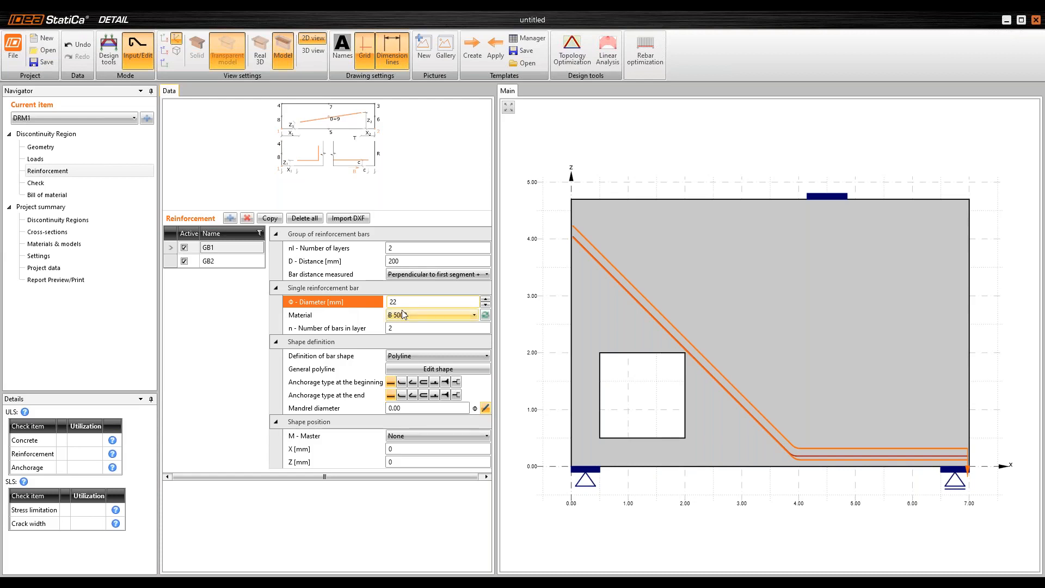
{"action": "left_click", "coordinate": [385, 306]}
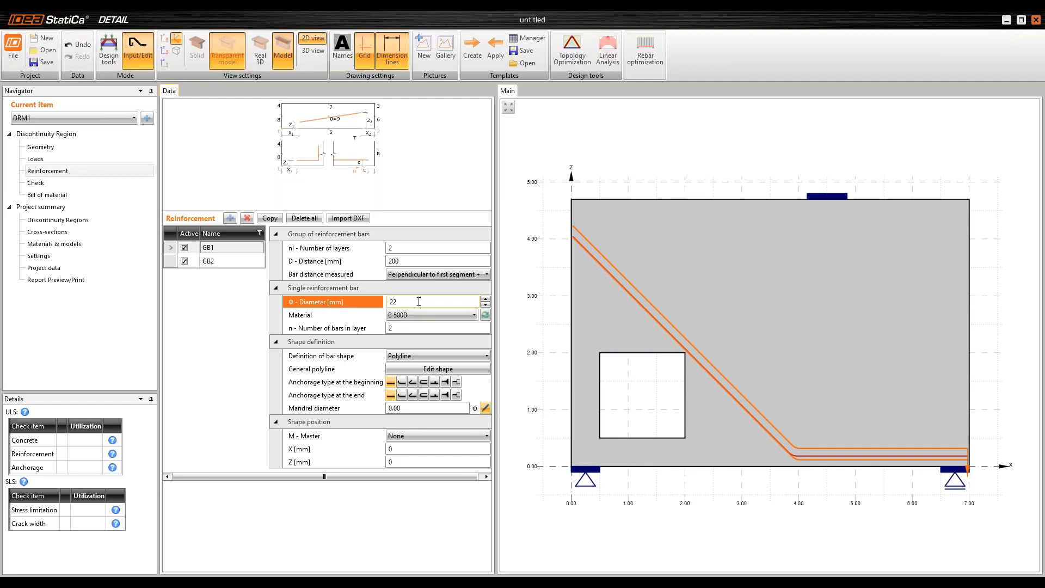
{"action": "left_click", "coordinate": [418, 261]}
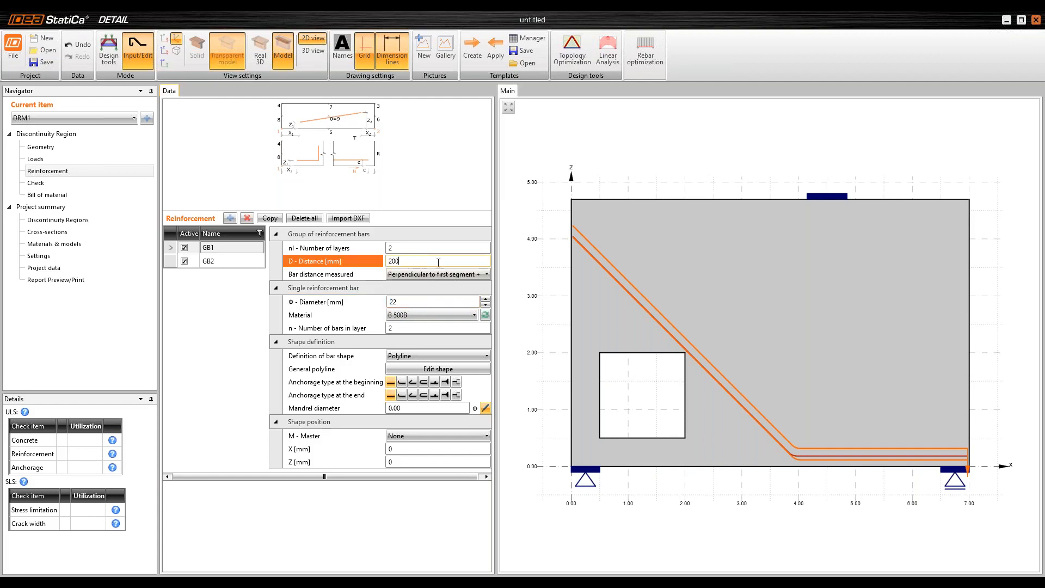
{"action": "left_click", "coordinate": [402, 304]}
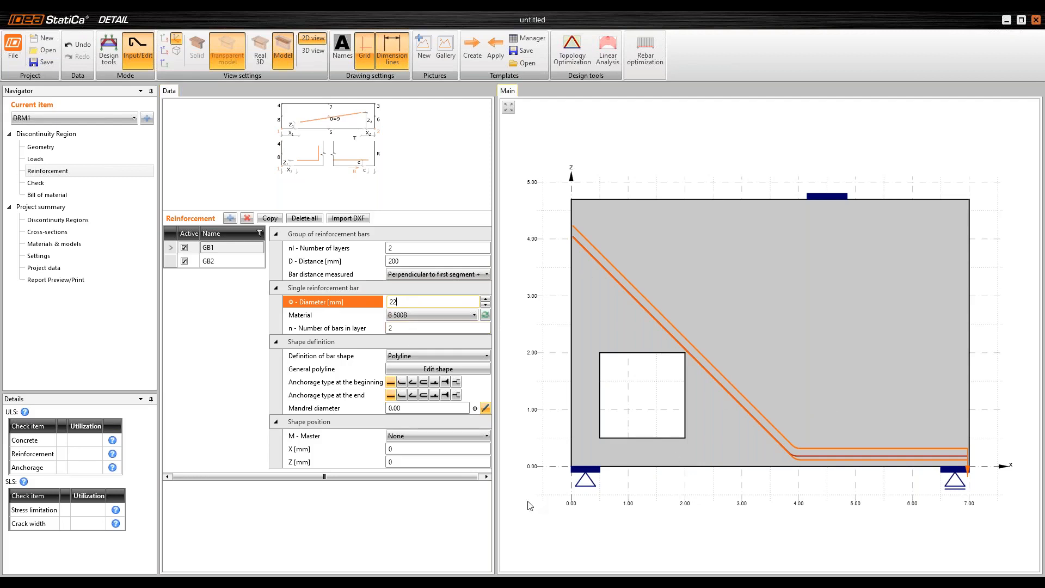
{"action": "scroll", "coordinate": [747, 341], "scroll_direction": "up", "scroll_amount": 3}
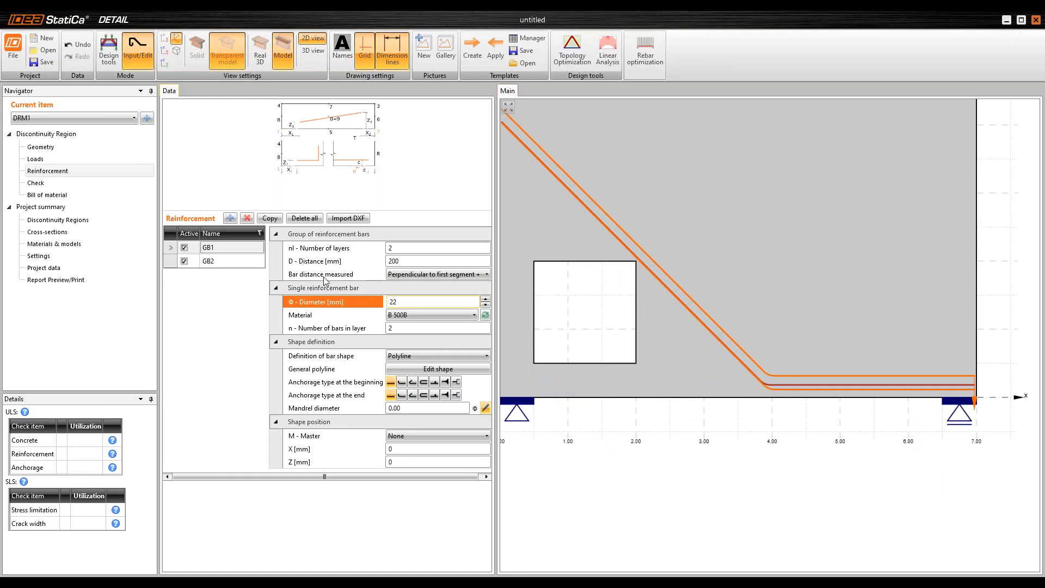
{"action": "left_click", "coordinate": [403, 328]}
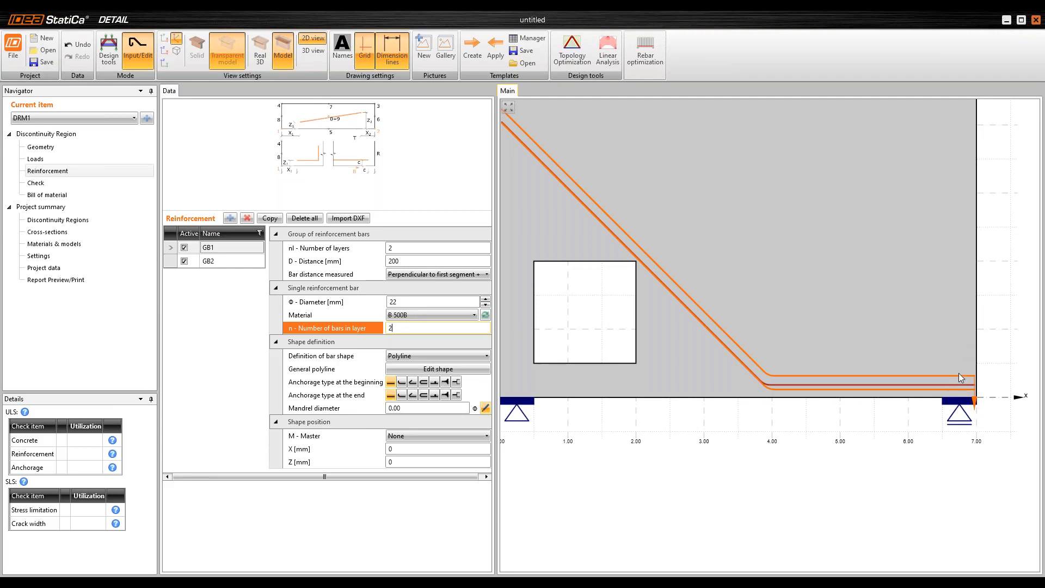
{"action": "type", "text": "1"}
{"action": "key", "text": "Tab"}
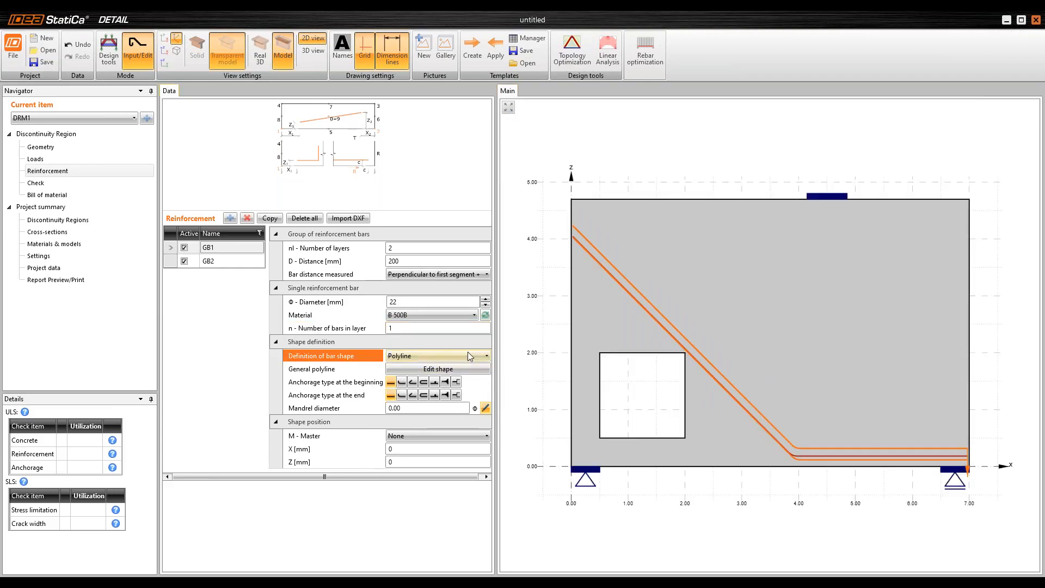
- Examine the layers of bar group GB1 near the wall's right support
{"action": "left_click", "coordinate": [404, 327]}
{"action": "left_click_drag", "start_coordinate": [893, 436], "coordinate": [900, 363]}
{"action": "scroll", "coordinate": [858, 396], "scroll_direction": "up", "scroll_amount": 5}
{"action": "scroll", "coordinate": [858, 396], "scroll_direction": "down", "scroll_amount": 4}
{"action": "left_click_drag", "start_coordinate": [878, 397], "coordinate": [866, 418]}
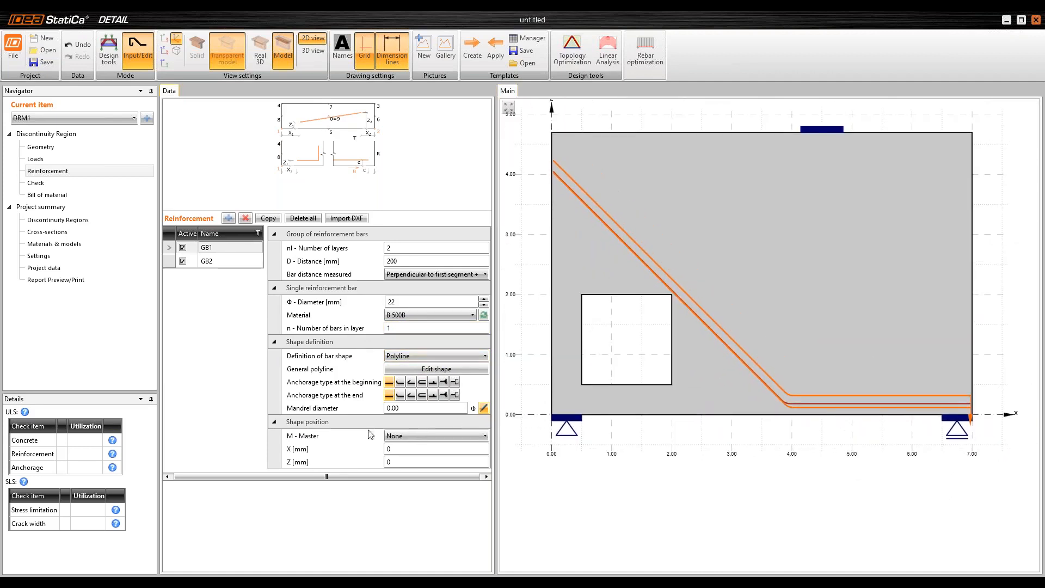
{"action": "scroll", "coordinate": [964, 391], "scroll_direction": "up", "scroll_amount": 3}
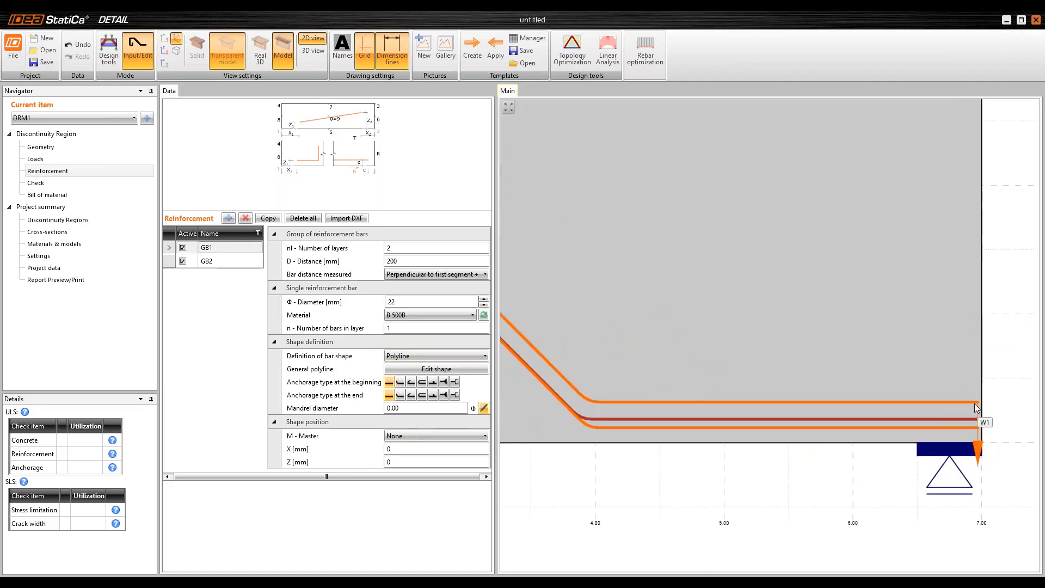
- Set bar group GB1 to 1 layer with 2 bars in the layer
{"action": "left_click", "coordinate": [419, 249]}
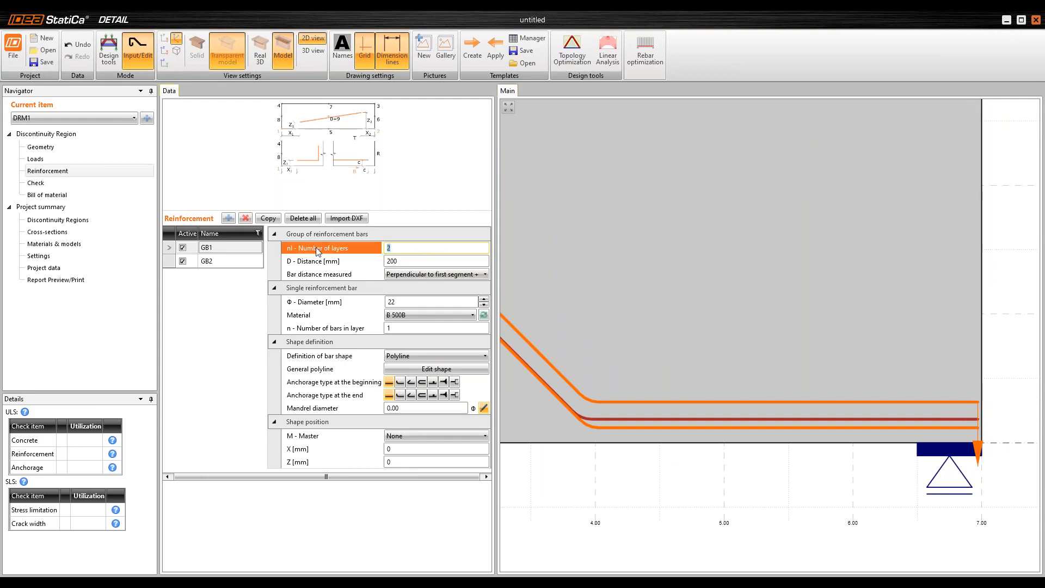
{"action": "left_click", "coordinate": [410, 329]}
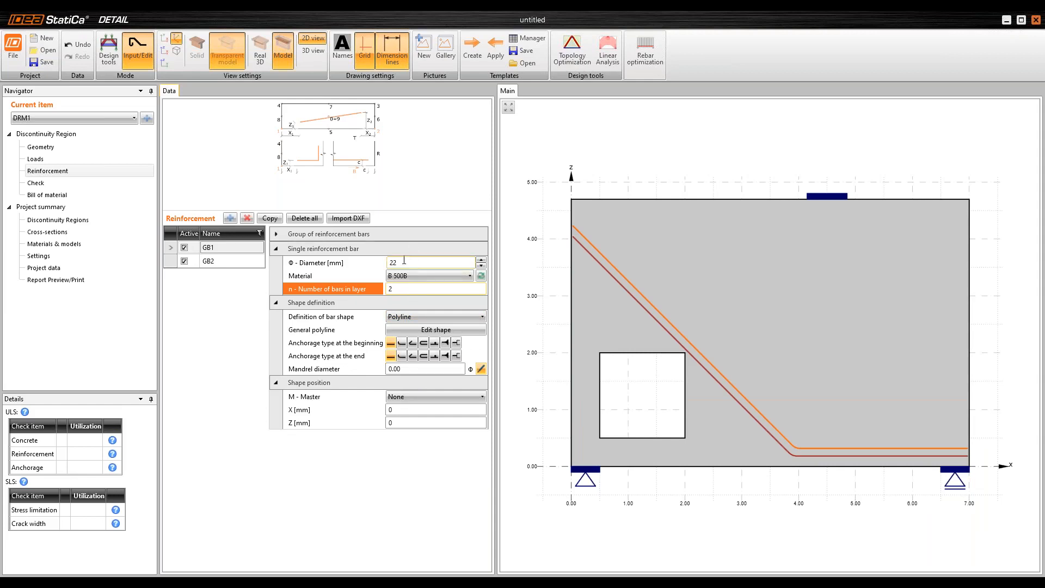
{"action": "left_click", "coordinate": [276, 234]}
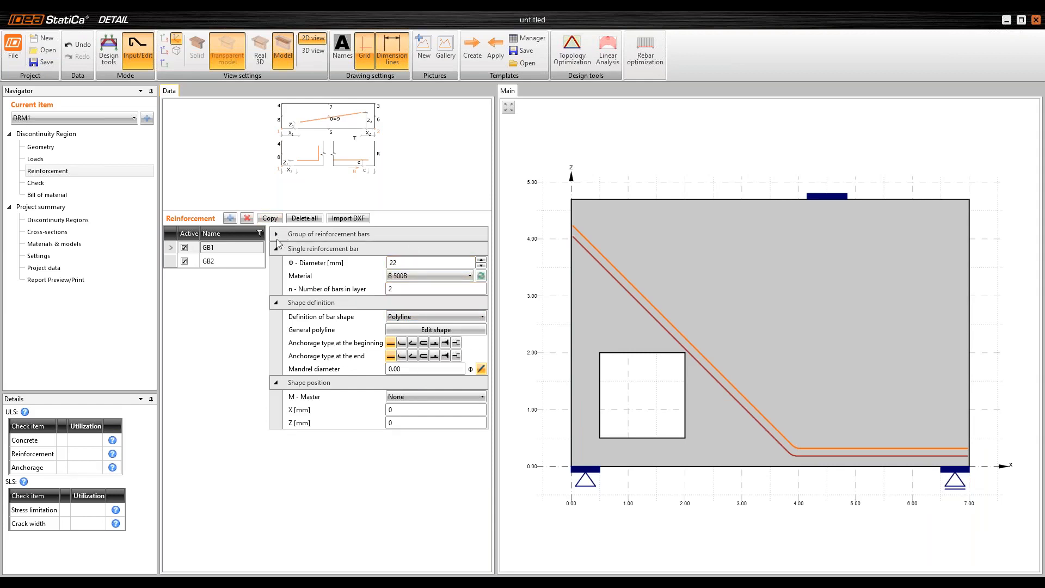
{"action": "left_click", "coordinate": [277, 234]}
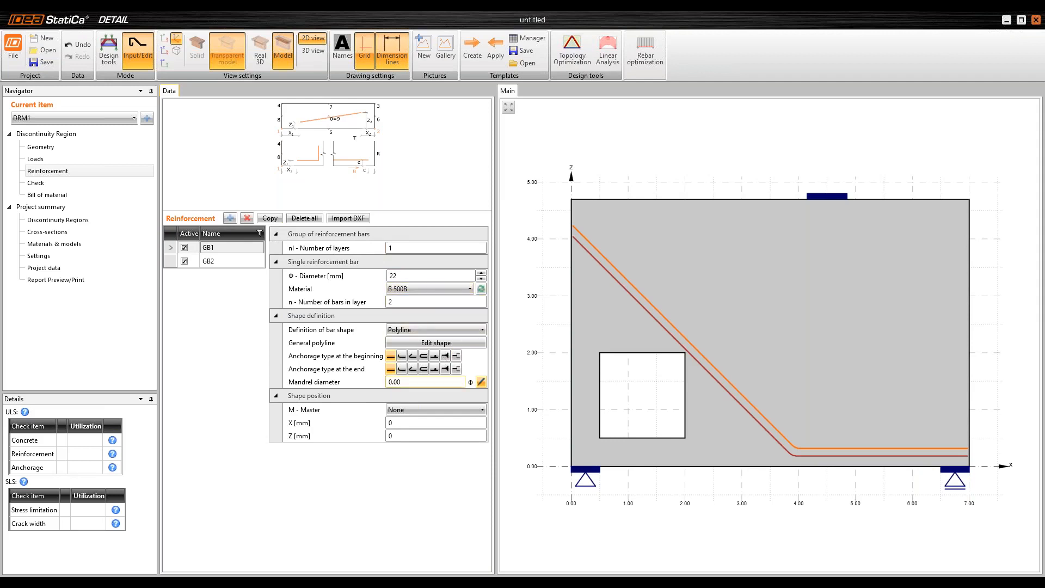
{"action": "scroll", "coordinate": [949, 450], "scroll_direction": "up", "scroll_amount": 3}
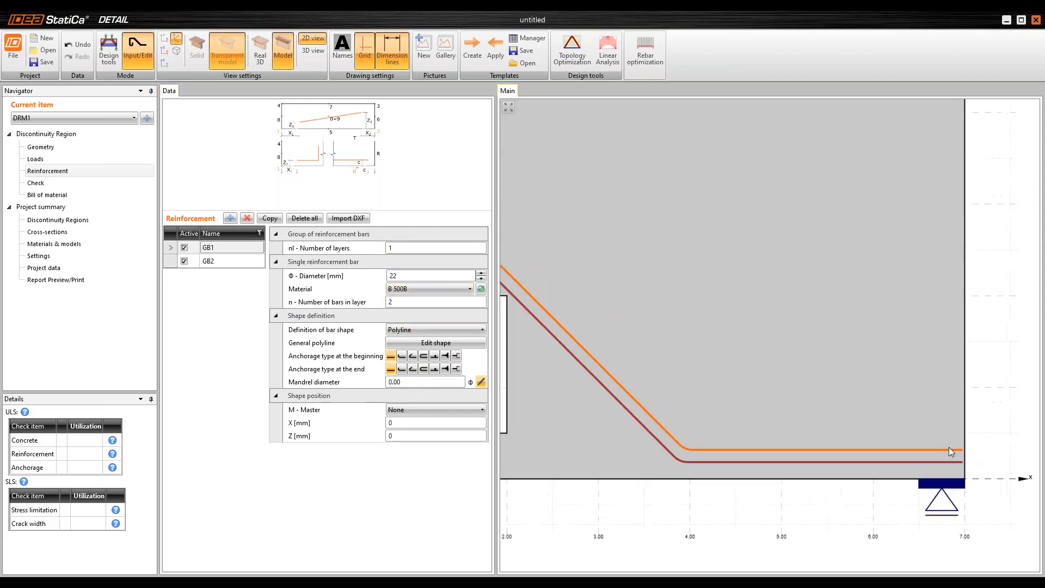
- Give the bars of group GB1 a 90° bend anchorage at their beginning
{"action": "left_click", "coordinate": [404, 357]}
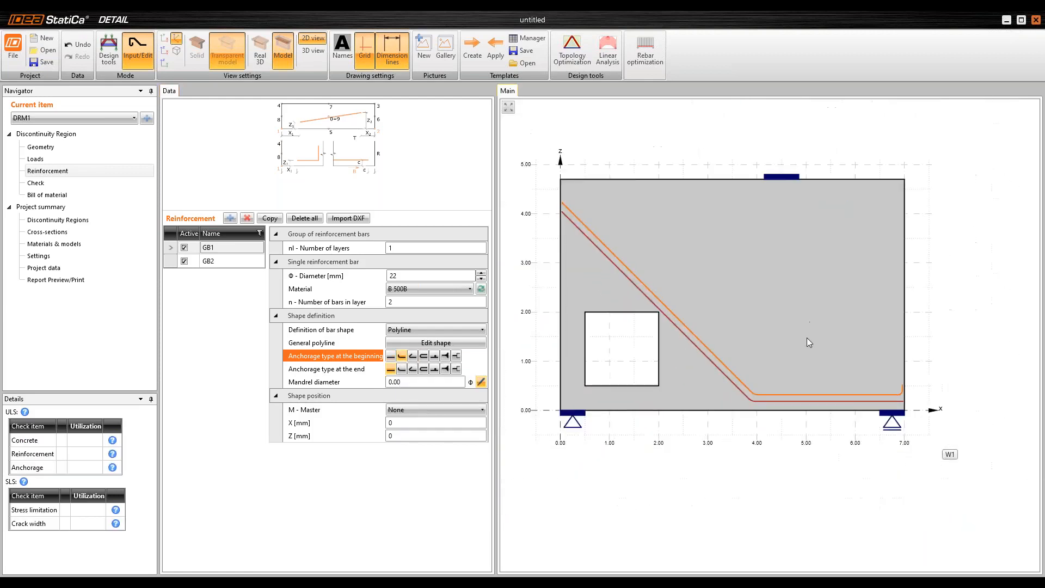
{"action": "left_click_drag", "start_coordinate": [807, 338], "coordinate": [815, 325]}
{"action": "scroll", "coordinate": [910, 383], "scroll_direction": "up", "scroll_amount": 2}
- Set bar group GB2 to 2 bars in the layer with a 90° bend anchorage at the beginning
{"action": "left_click", "coordinate": [229, 262]}
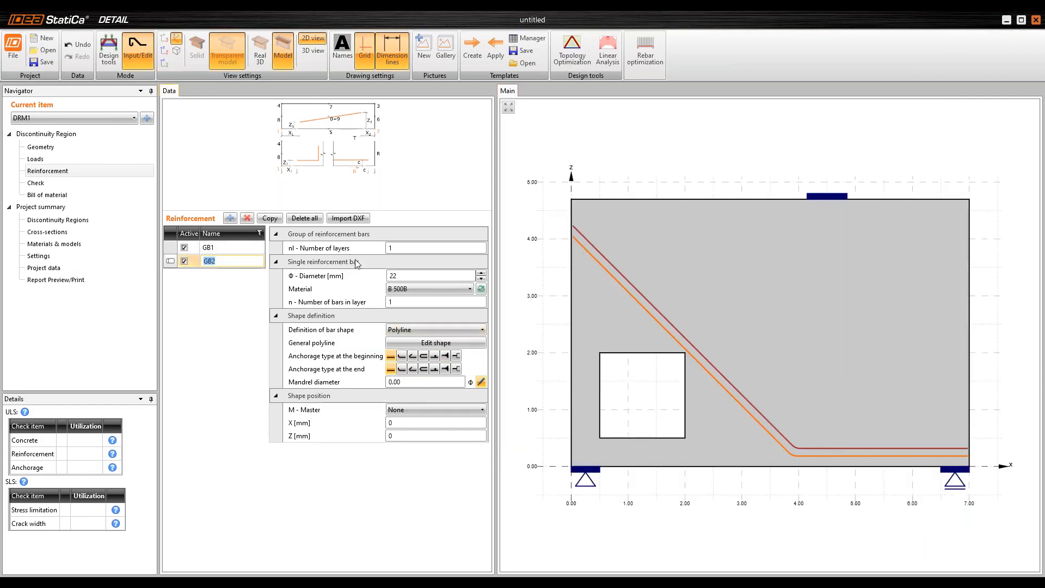
{"action": "left_click", "coordinate": [414, 304]}
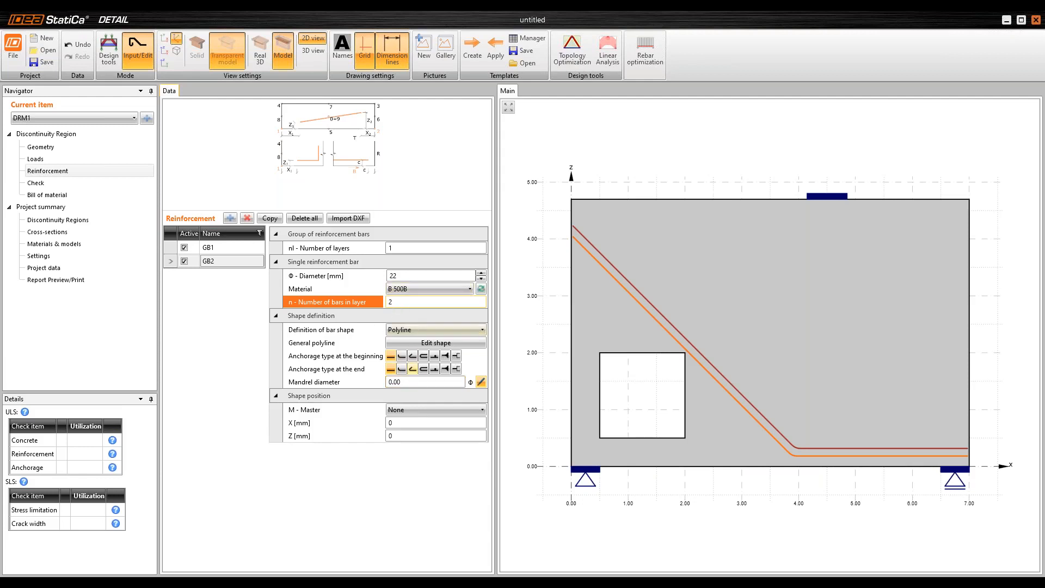
{"action": "left_click", "coordinate": [402, 356]}
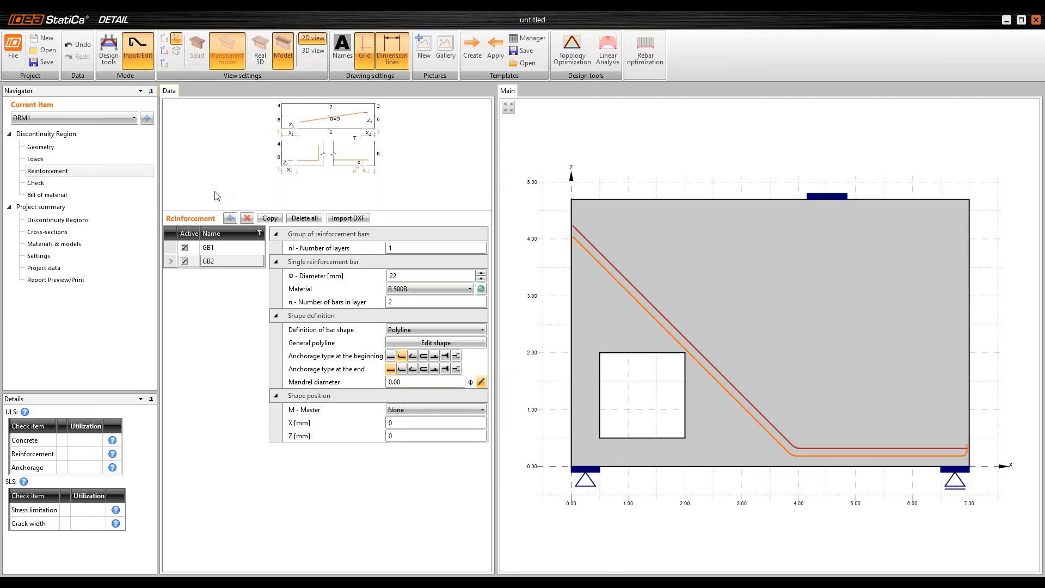
- Examine the bars of groups GB1 and GB2 and their bent ends inside the wall in the real 3D view
{"action": "left_click", "coordinate": [265, 63]}
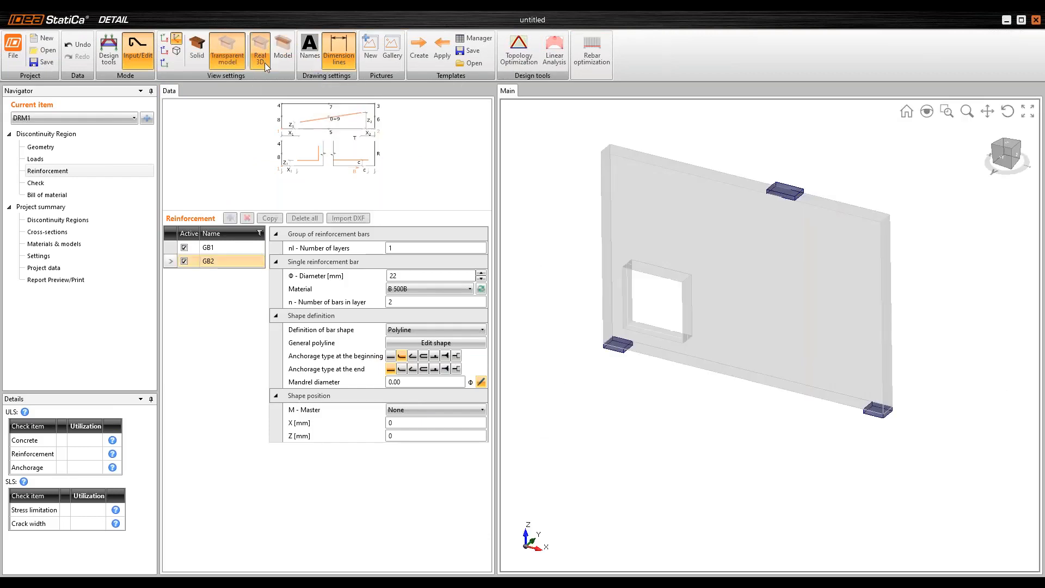
{"action": "scroll", "coordinate": [798, 386], "scroll_direction": "up", "scroll_amount": 5}
{"action": "scroll", "coordinate": [796, 380], "scroll_direction": "down", "scroll_amount": 5}
{"action": "left_click_drag", "start_coordinate": [796, 381], "coordinate": [768, 291]}
{"action": "scroll", "coordinate": [575, 181], "scroll_direction": "up", "scroll_amount": 5}
{"action": "scroll", "coordinate": [577, 190], "scroll_direction": "down", "scroll_amount": 5}
{"action": "scroll", "coordinate": [766, 286], "scroll_direction": "up", "scroll_amount": 2}
{"action": "left_click_drag", "start_coordinate": [883, 342], "coordinate": [818, 337]}
{"action": "scroll", "coordinate": [963, 371], "scroll_direction": "down", "scroll_amount": 4}
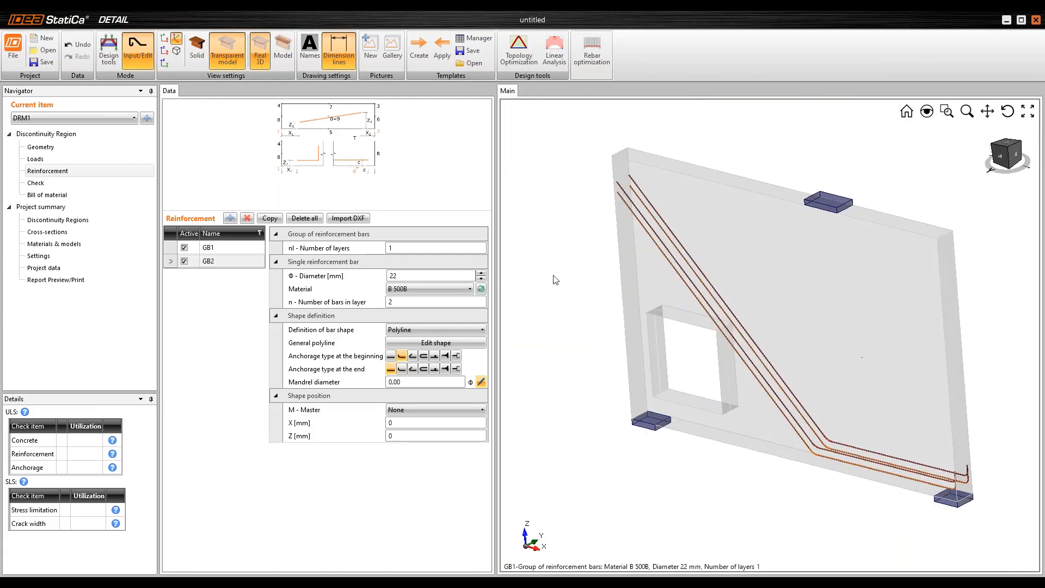
{"action": "left_click", "coordinate": [926, 111]}
{"action": "scroll", "coordinate": [541, 358], "scroll_direction": "down", "scroll_amount": 2}
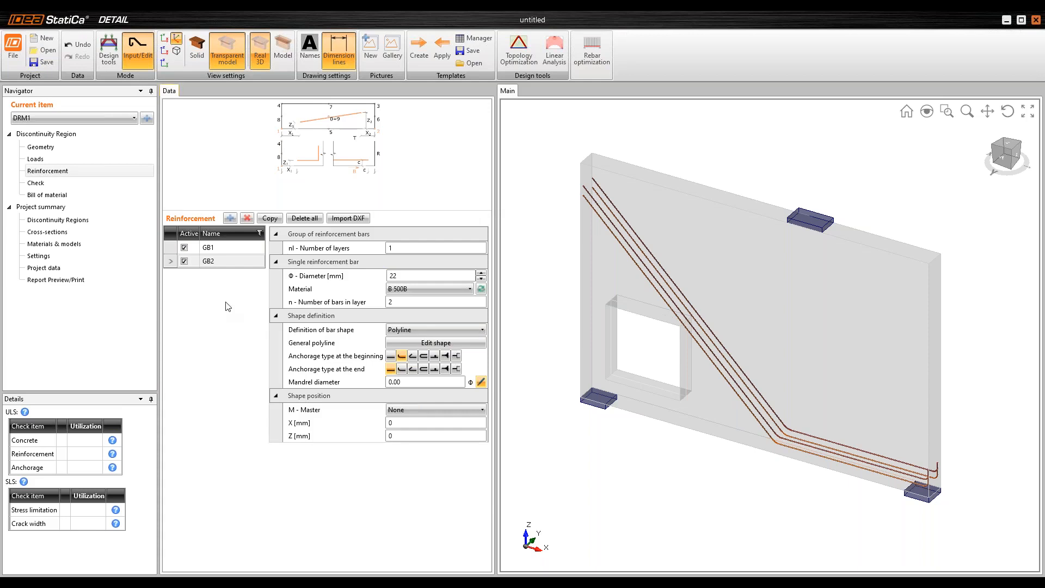
- Add a third group of reinforcement bars, GB3, and return to the 2D model view
{"action": "left_click", "coordinate": [230, 218]}
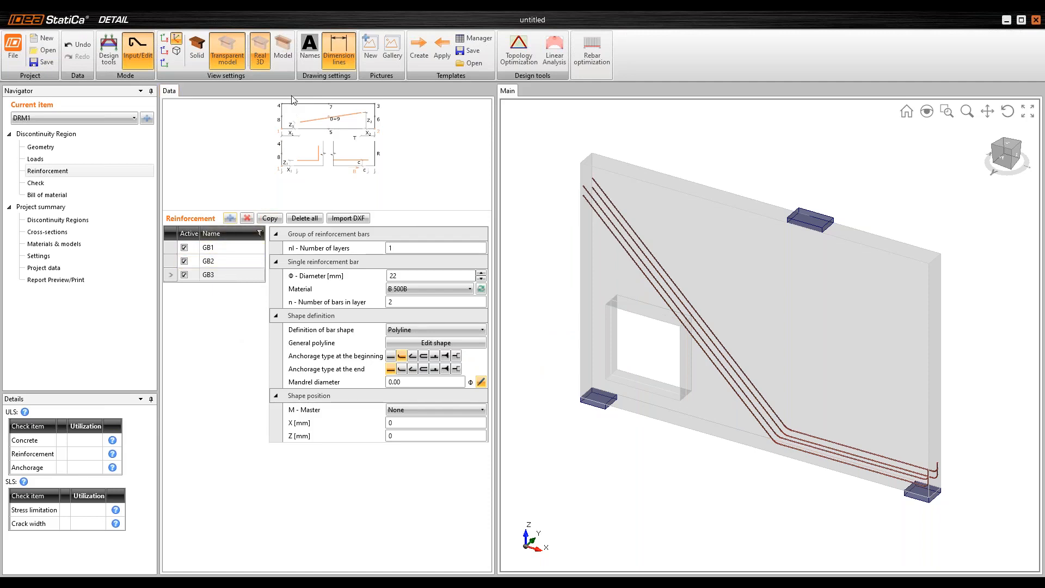
{"action": "left_click", "coordinate": [283, 49]}
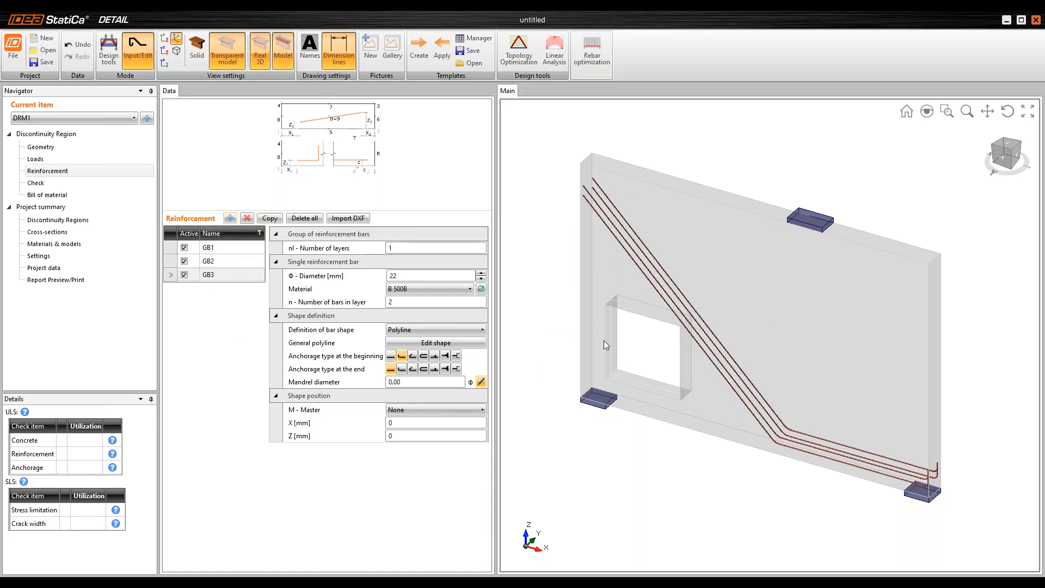
{"action": "left_click", "coordinate": [260, 49]}
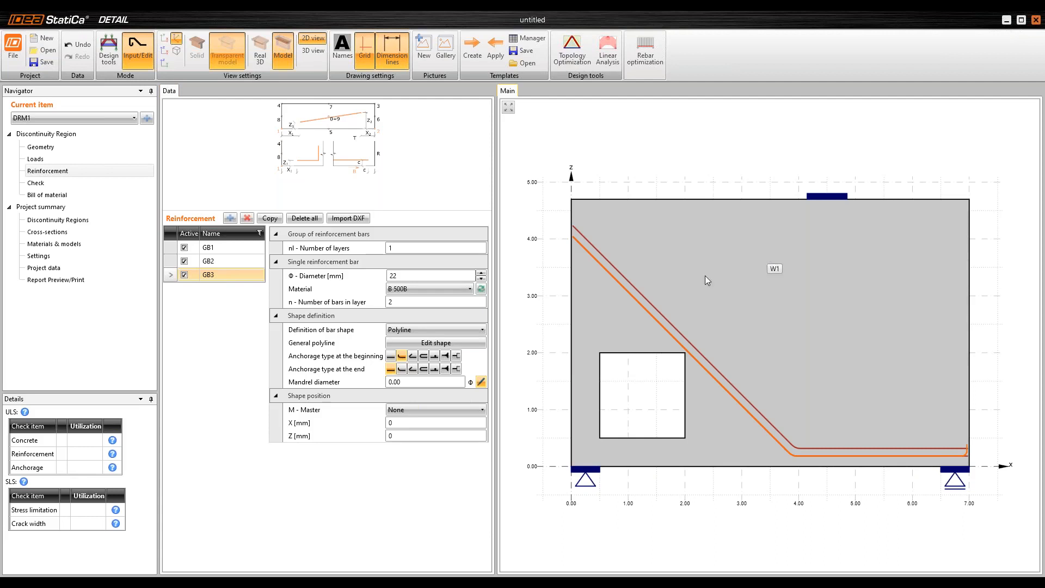
{"action": "left_click", "coordinate": [213, 277]}
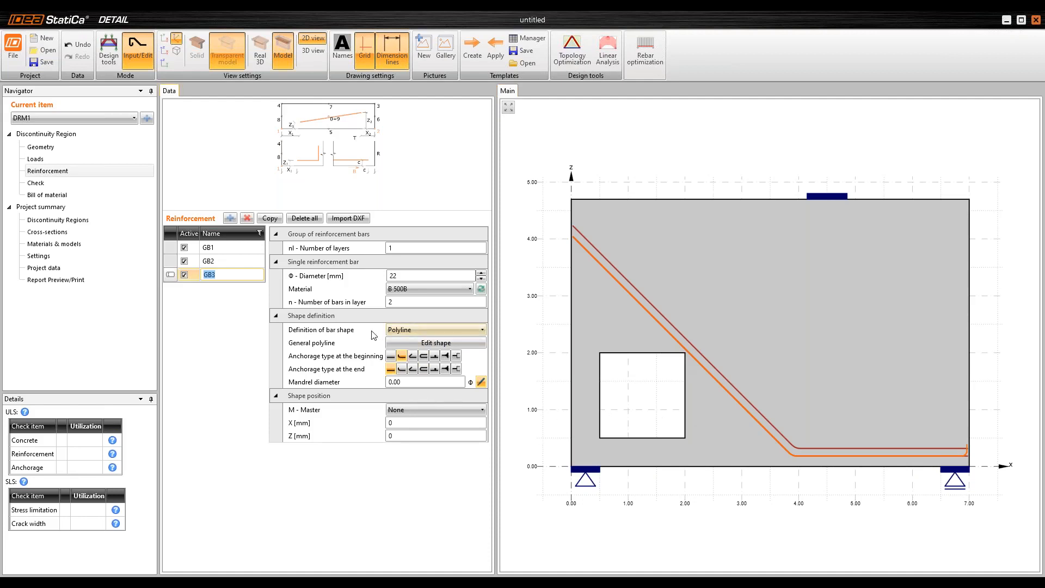
{"action": "left_click_drag", "start_coordinate": [496, 287], "coordinate": [536, 278]}
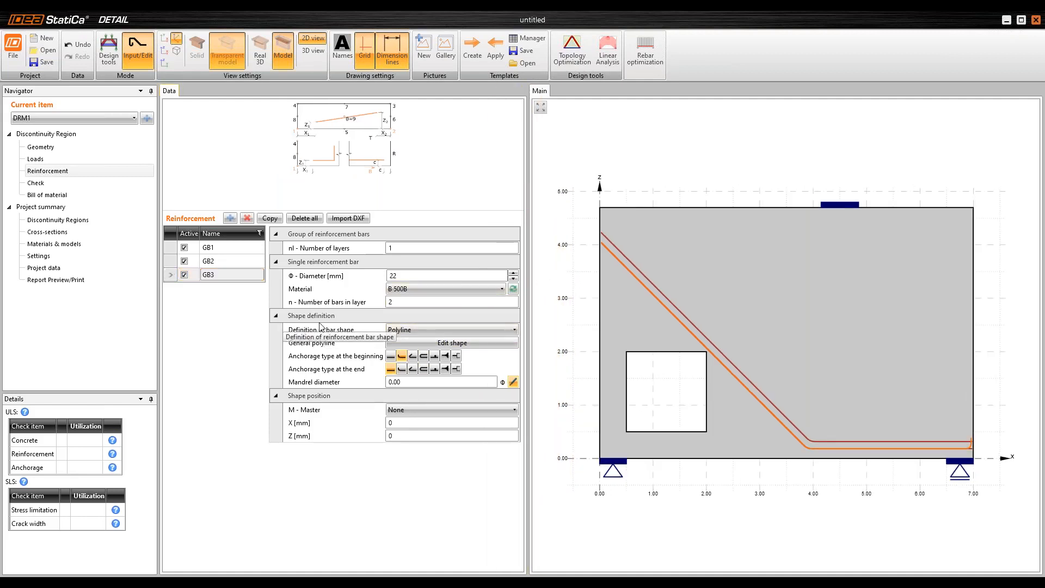
- Try to define the shape of bar group GB3 on an outline or opening edge with wall W1 as master
{"action": "left_click", "coordinate": [429, 330]}
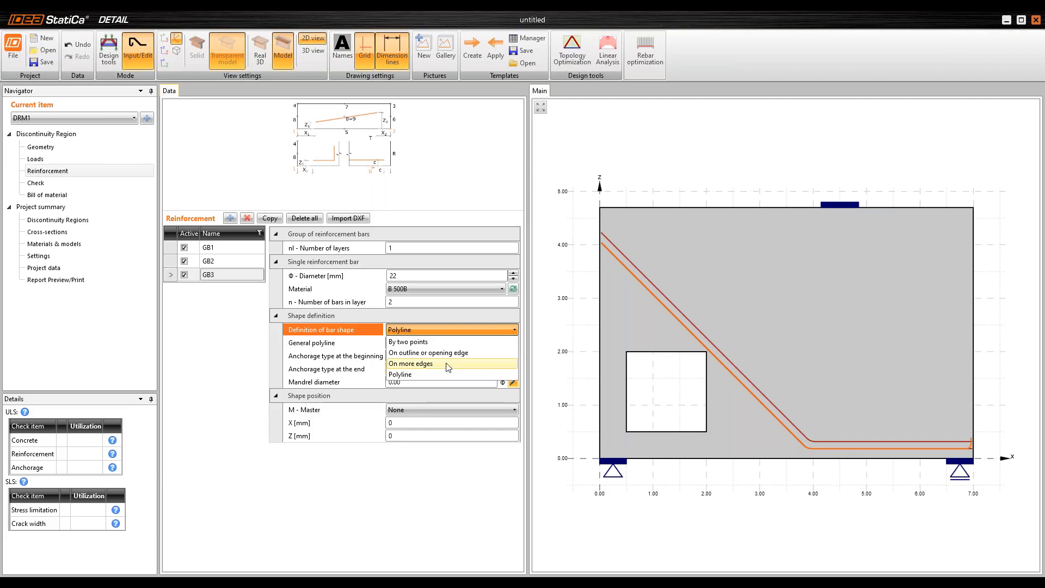
{"action": "left_click", "coordinate": [464, 353]}
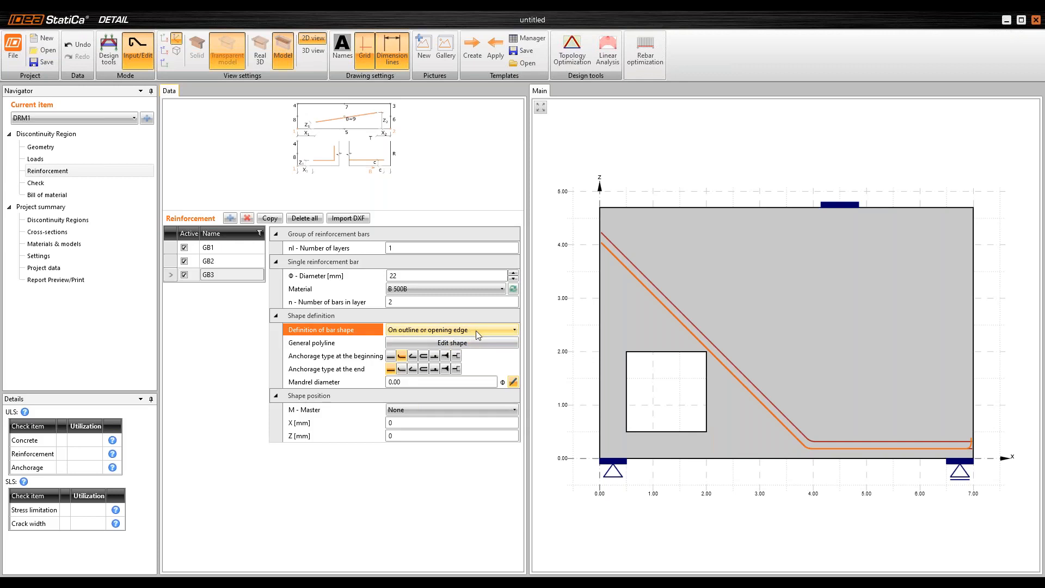
{"action": "left_click", "coordinate": [421, 408]}
{"action": "left_click", "coordinate": [415, 432]}
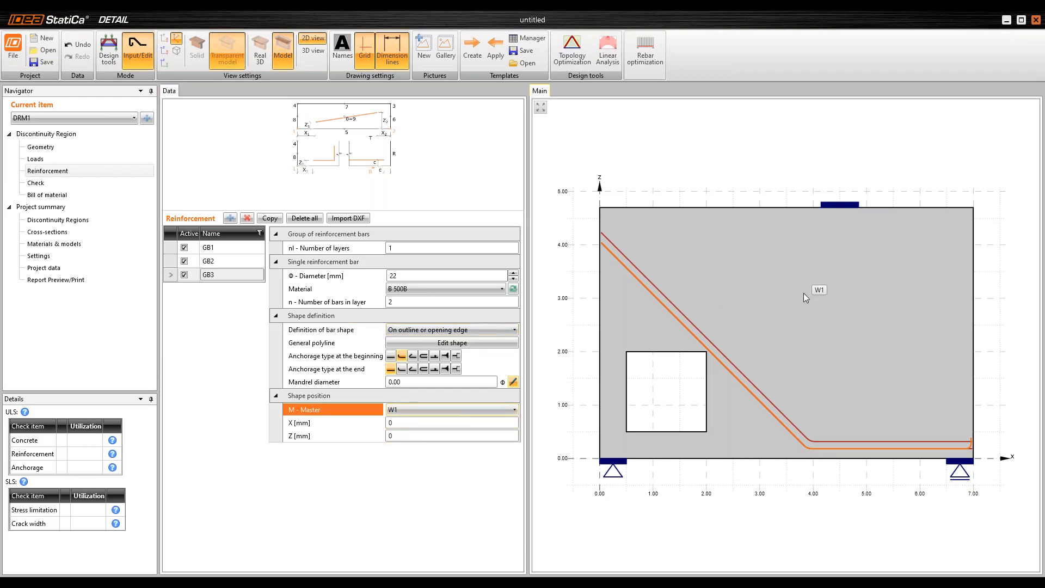
{"action": "left_click", "coordinate": [415, 426]}
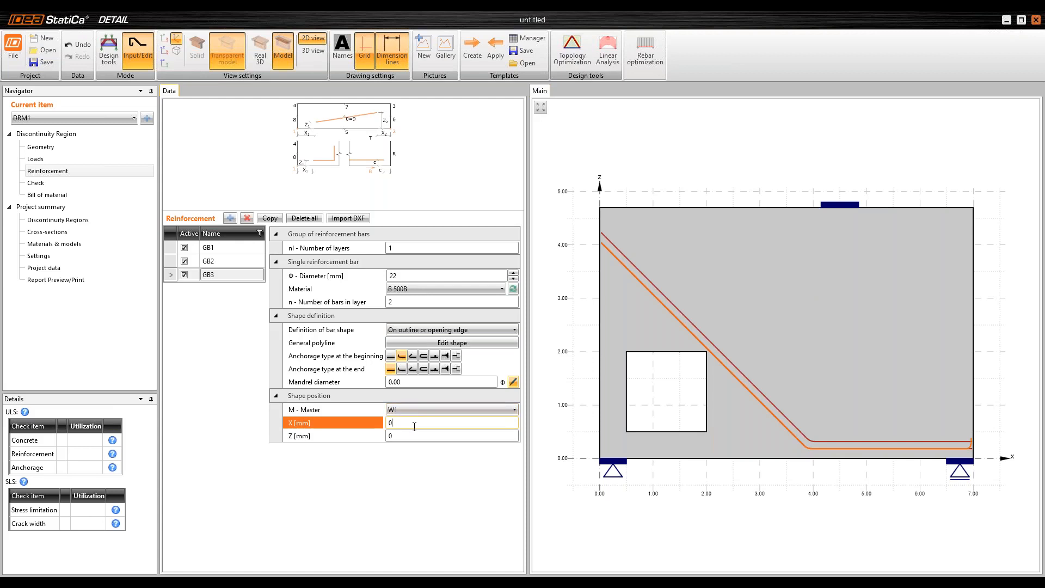
- Check the shape definition options and polyline points of bar group GB3 without changing them
{"action": "left_click", "coordinate": [473, 331]}
{"action": "left_click", "coordinate": [474, 330]}
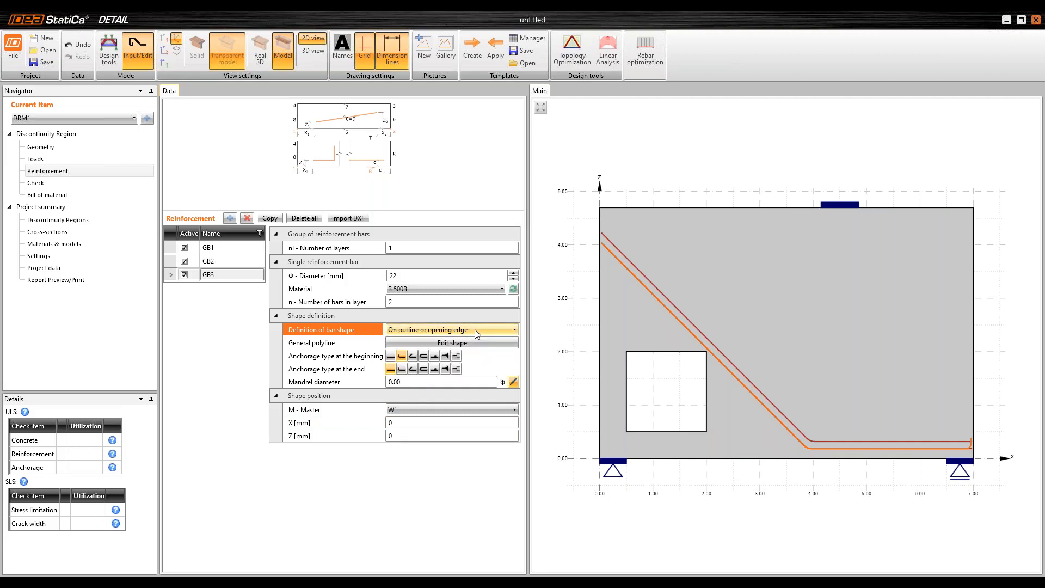
{"action": "left_click", "coordinate": [475, 329]}
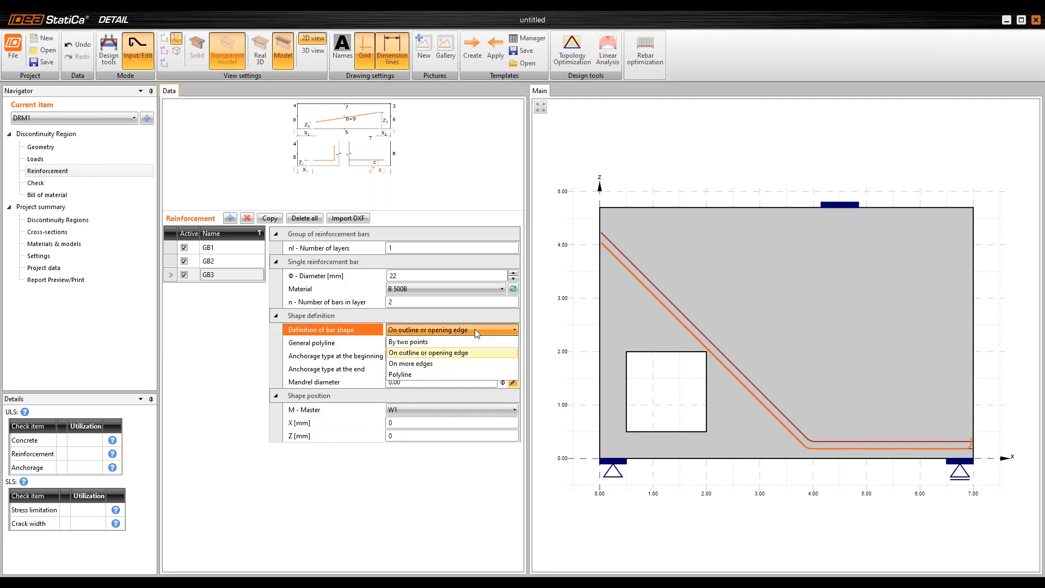
{"action": "left_click", "coordinate": [474, 328]}
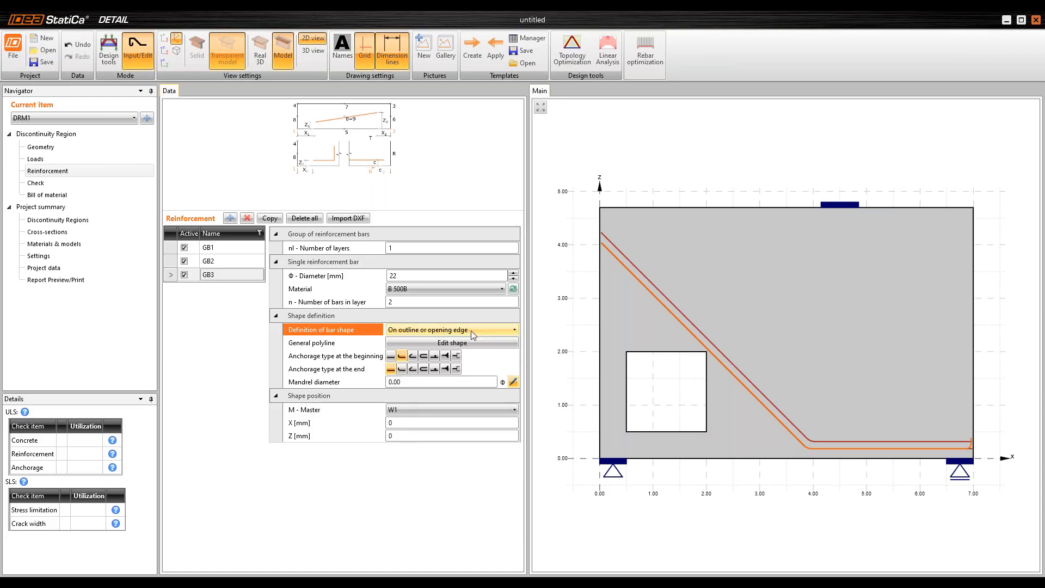
{"action": "left_click", "coordinate": [420, 411]}
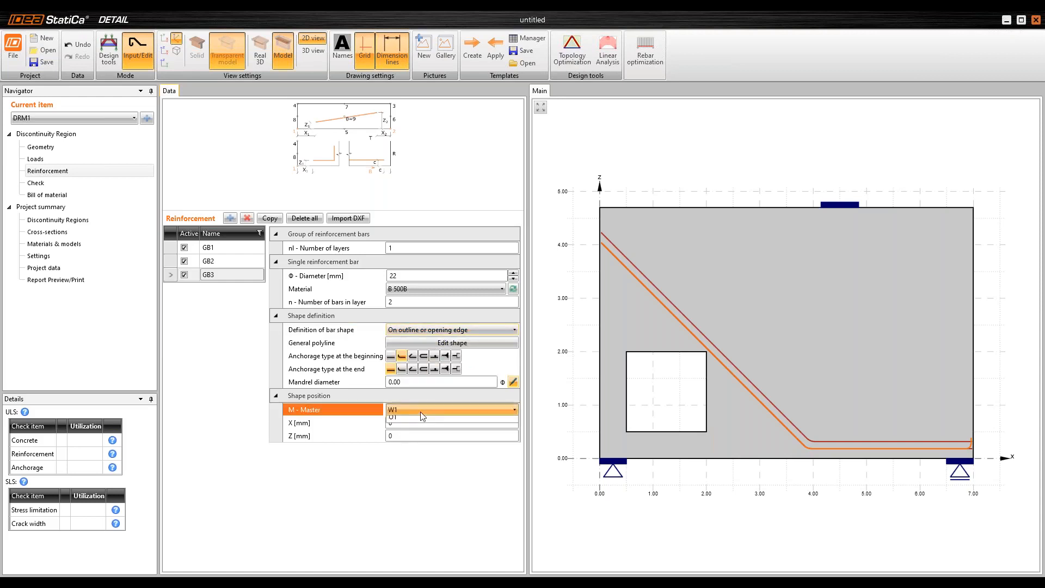
{"action": "left_click", "coordinate": [505, 344]}
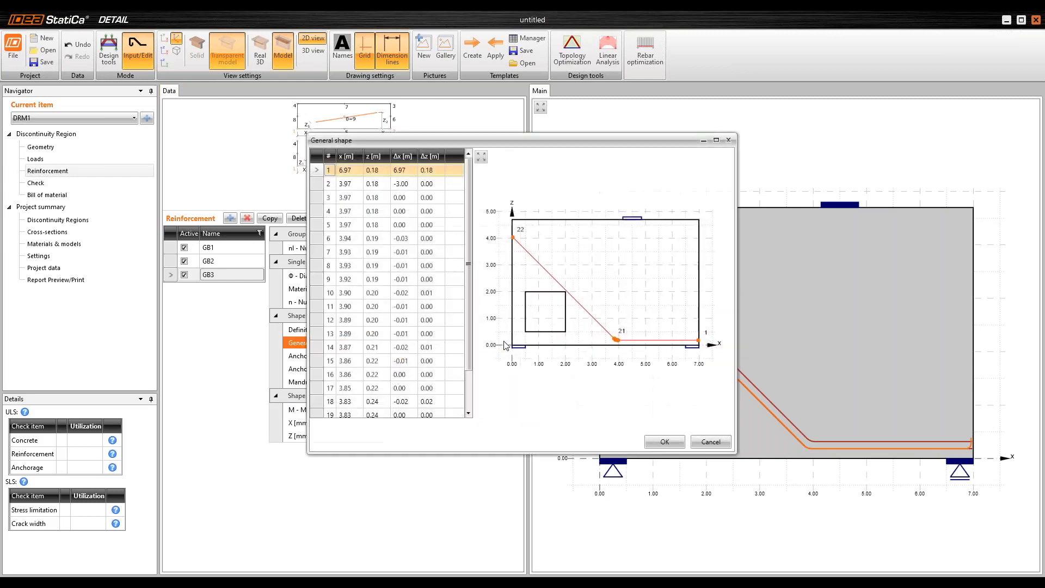
{"action": "left_click", "coordinate": [726, 143]}
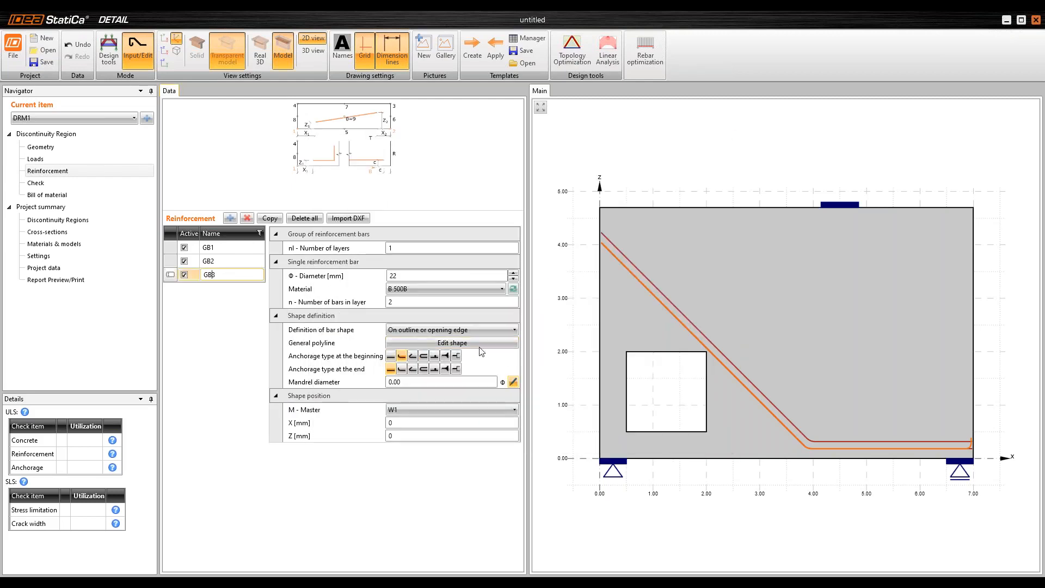
- Try to define the shape of bar group GB3 on more edges
{"action": "left_click", "coordinate": [477, 329]}
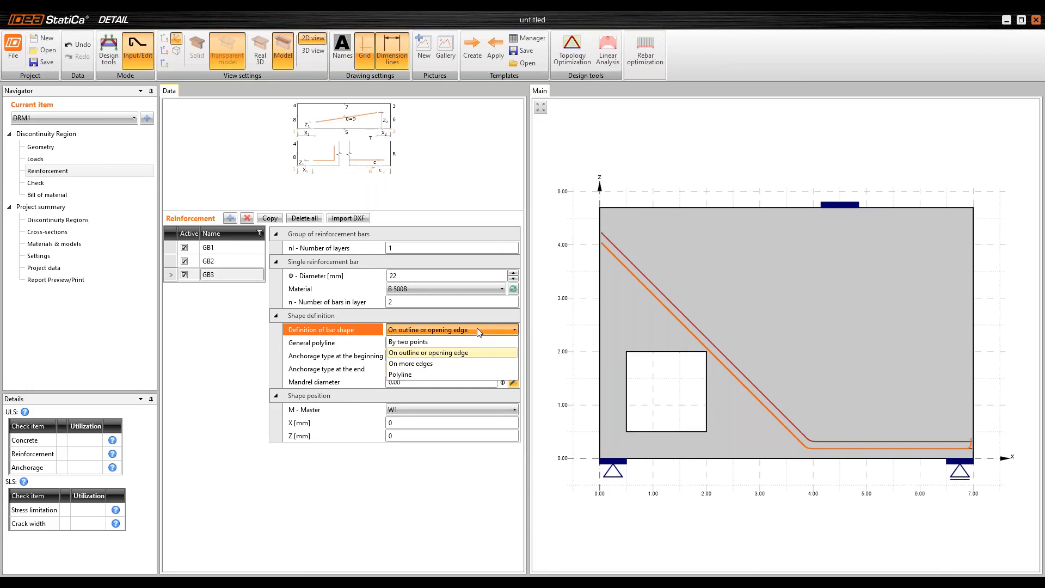
{"action": "left_click", "coordinate": [460, 354]}
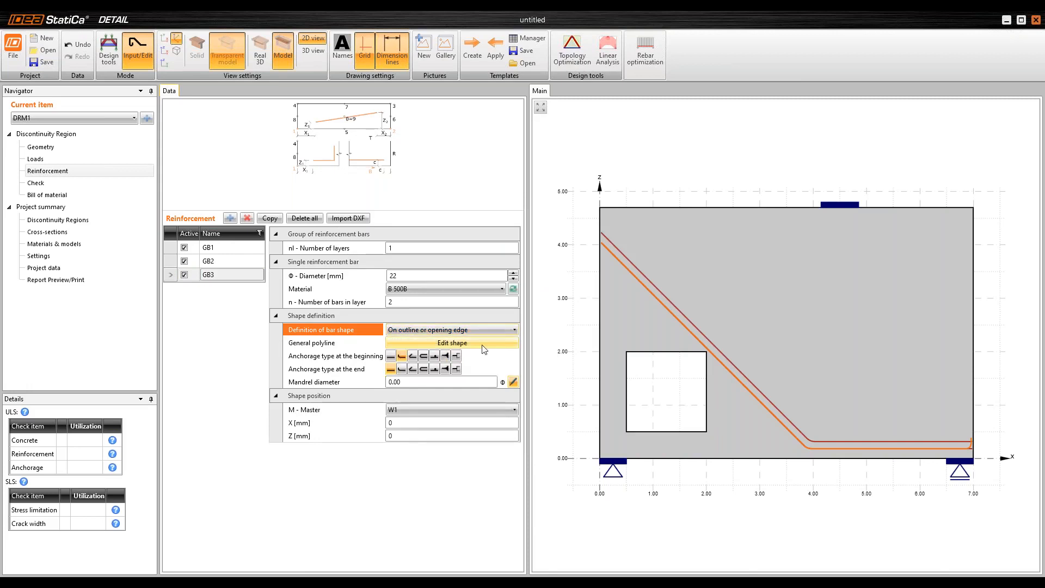
{"action": "left_click", "coordinate": [494, 332]}
{"action": "left_click", "coordinate": [460, 364]}
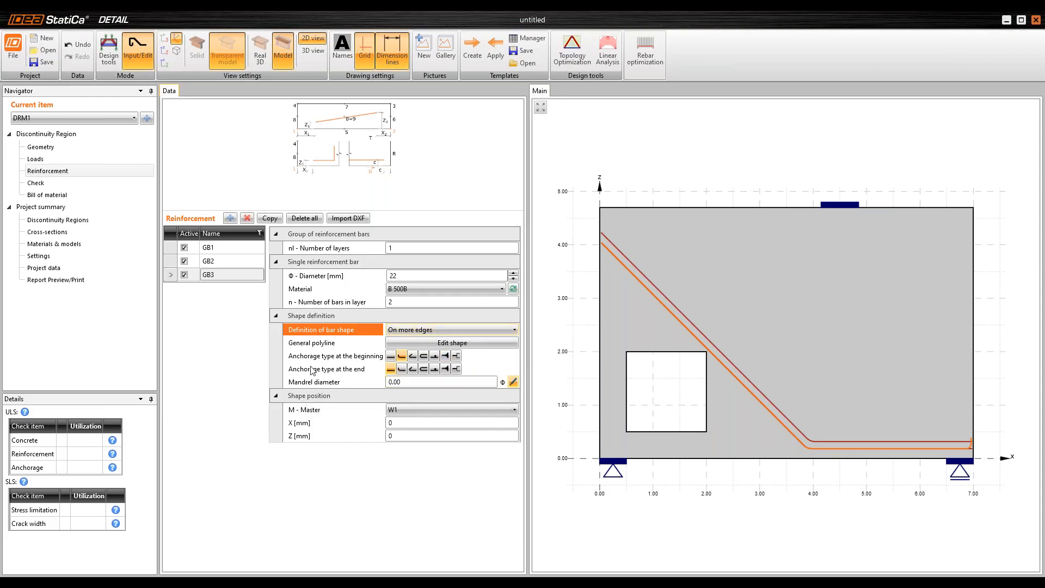
- Delete bar group GB3 from the reinforcement list
{"action": "key", "text": "Up"}
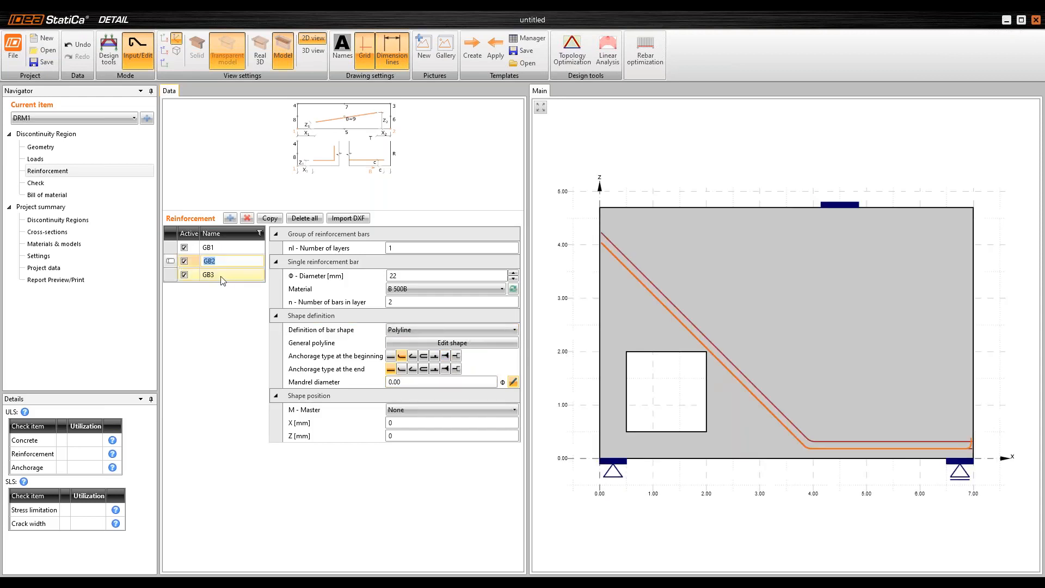
{"action": "left_click", "coordinate": [221, 276]}
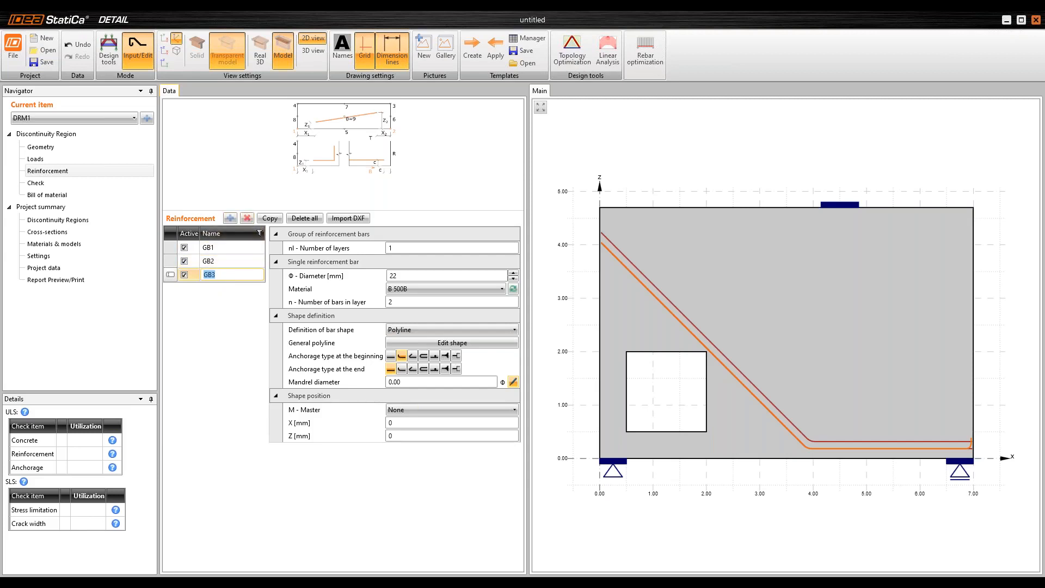
{"action": "left_click", "coordinate": [248, 220]}
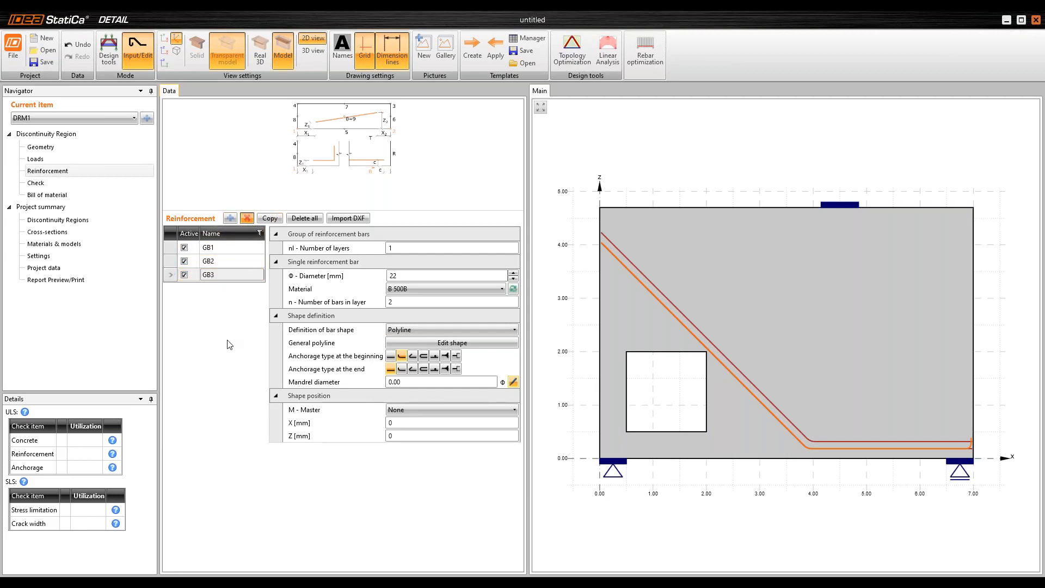
- Add a new group of bars, GB3, and define its shape on an outline or opening edge
{"action": "left_click", "coordinate": [230, 218]}
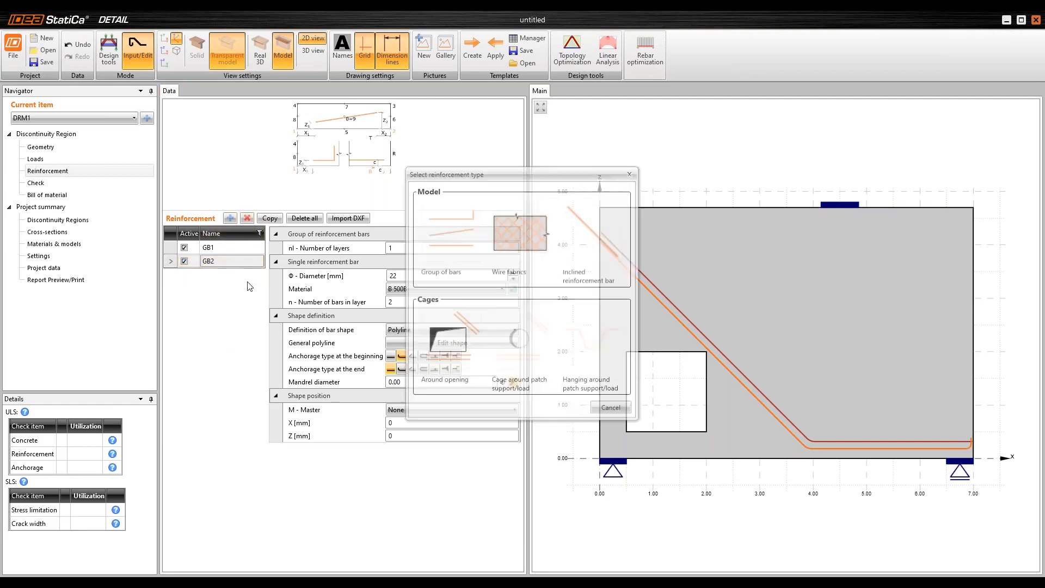
{"action": "key", "text": "Escape"}
{"action": "left_click", "coordinate": [472, 330]}
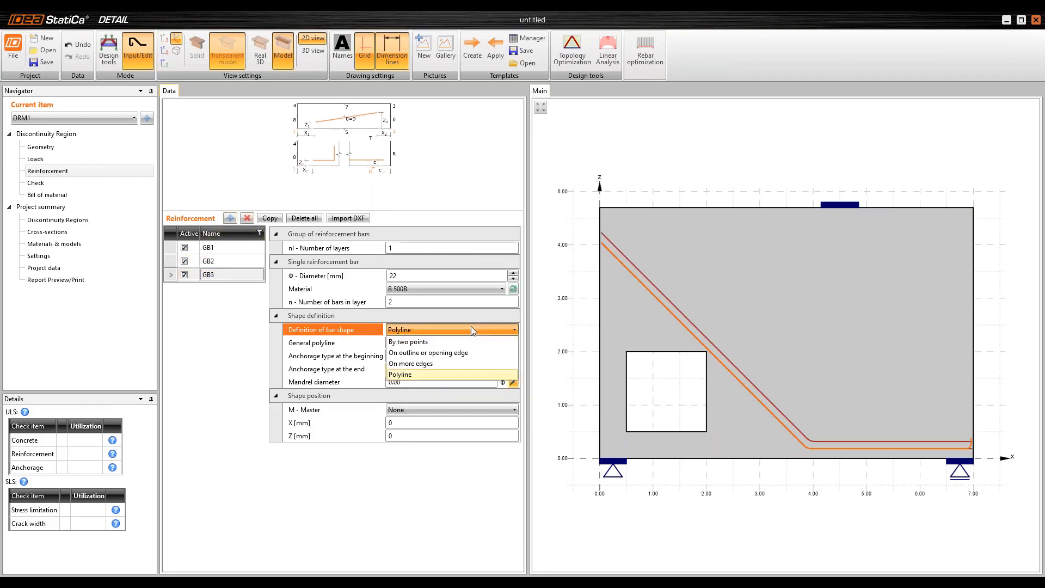
{"action": "left_click", "coordinate": [459, 353]}
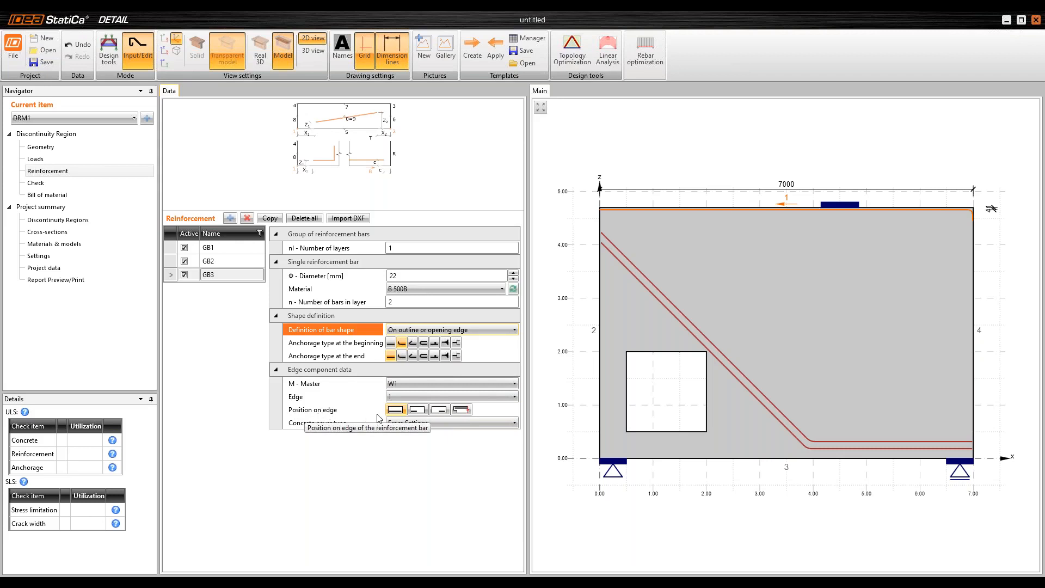
- Place bar group GB3 on edge 1 of wall W1, measured from the edge's end, with position 2030 mm and length 2470 mm
{"action": "left_click", "coordinate": [446, 411]}
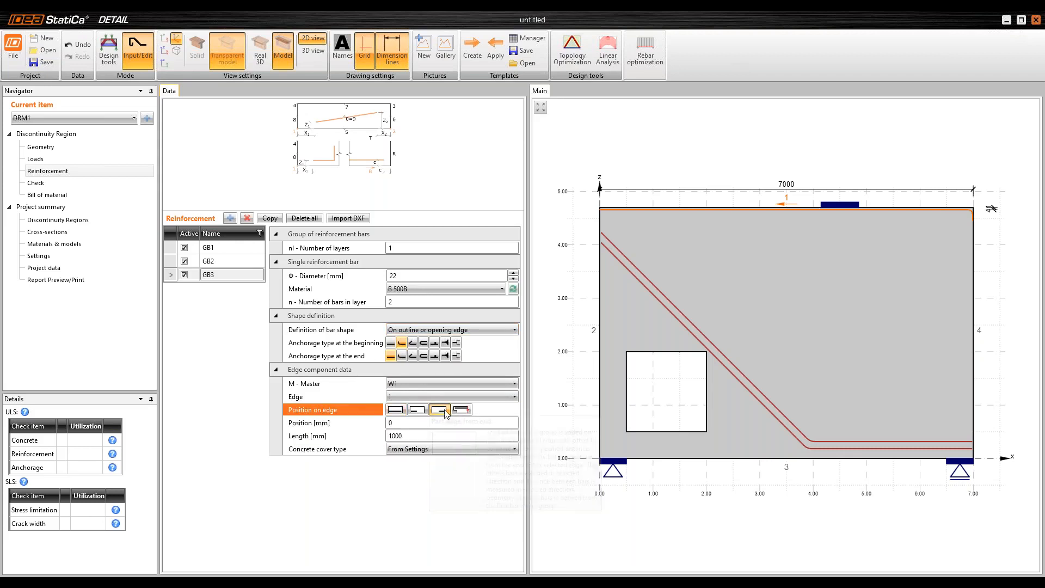
{"action": "left_click", "coordinate": [350, 423]}
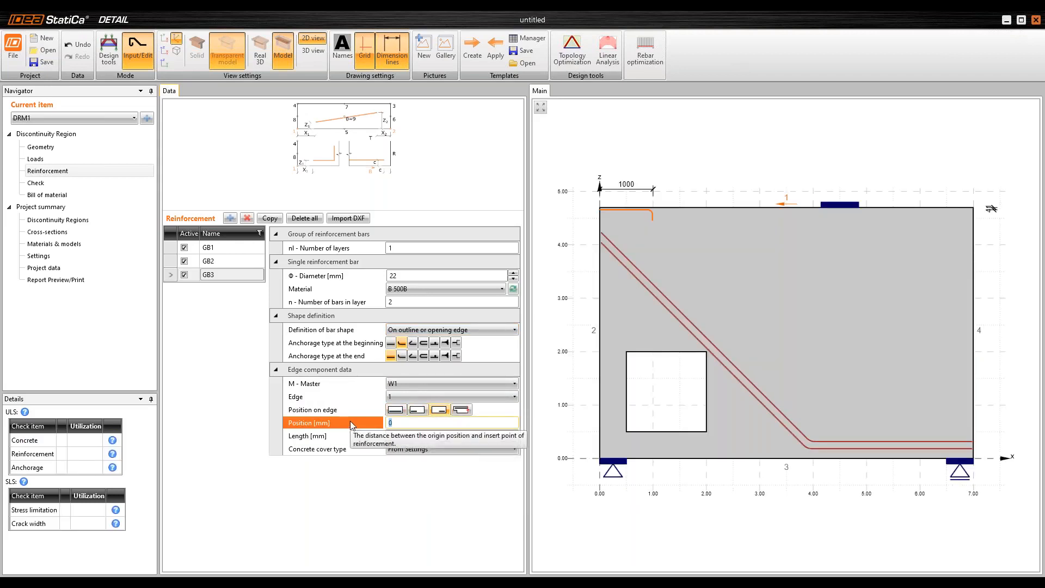
{"action": "type", "text": "2030"}
{"action": "key", "text": "Tab"}
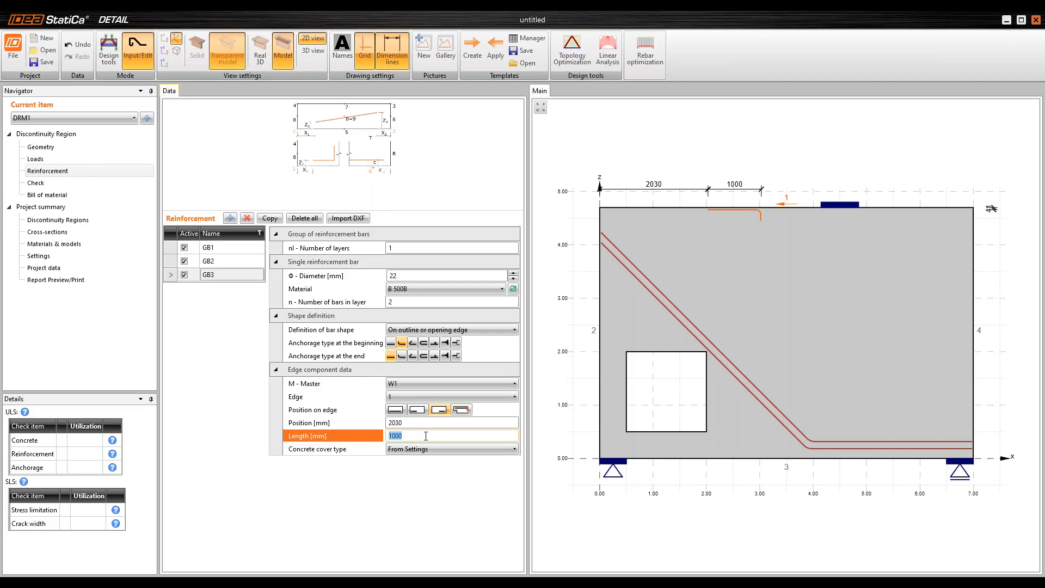
{"action": "type", "text": "2470"}
{"action": "key", "text": "Return"}
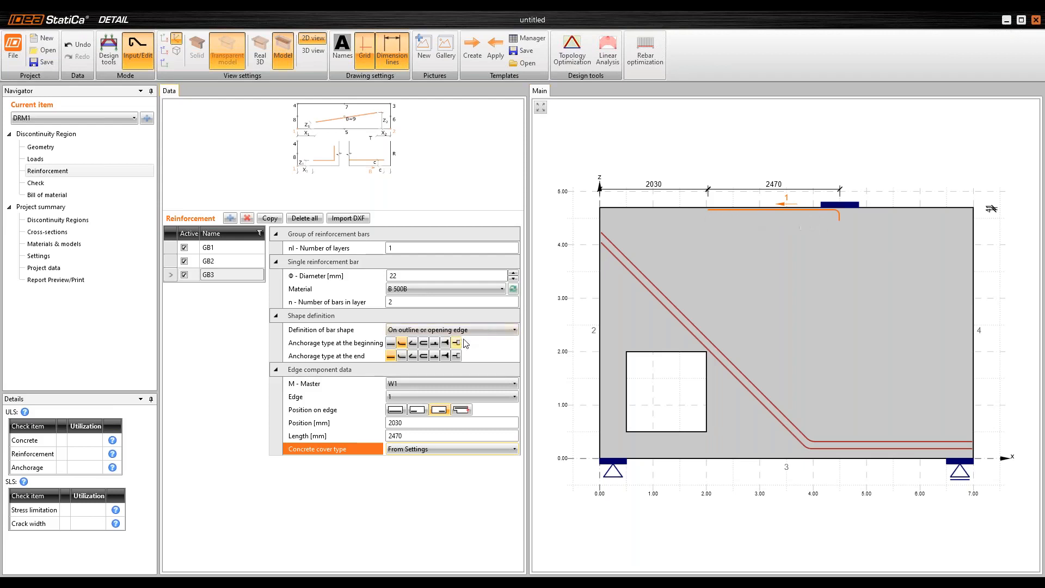
- Set basic anchorage at both ends of bar group GB3 and give it a user-defined concrete cover of 2850 mm
{"action": "left_click", "coordinate": [391, 343]}
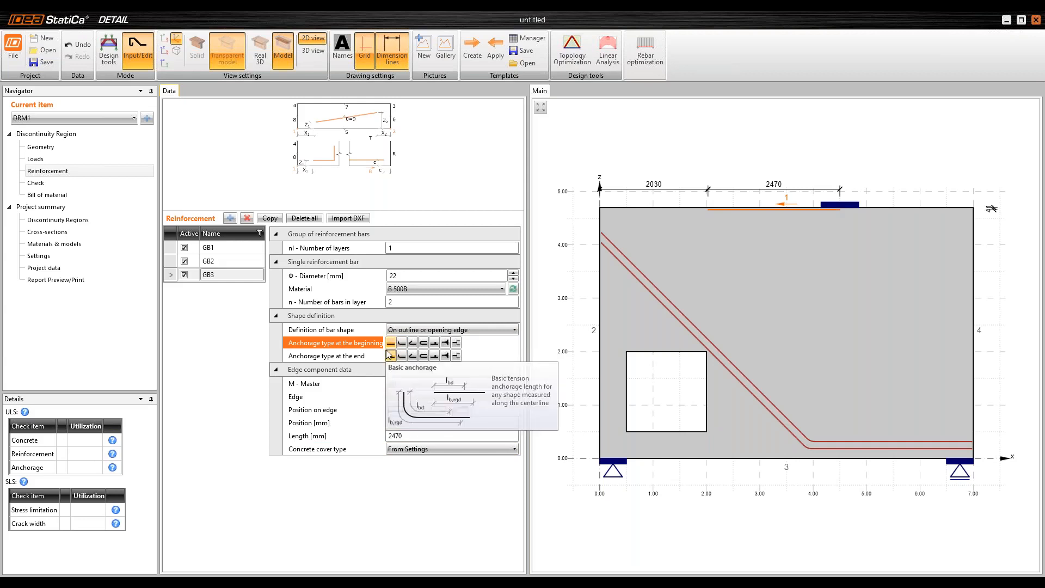
{"action": "left_click", "coordinate": [390, 355]}
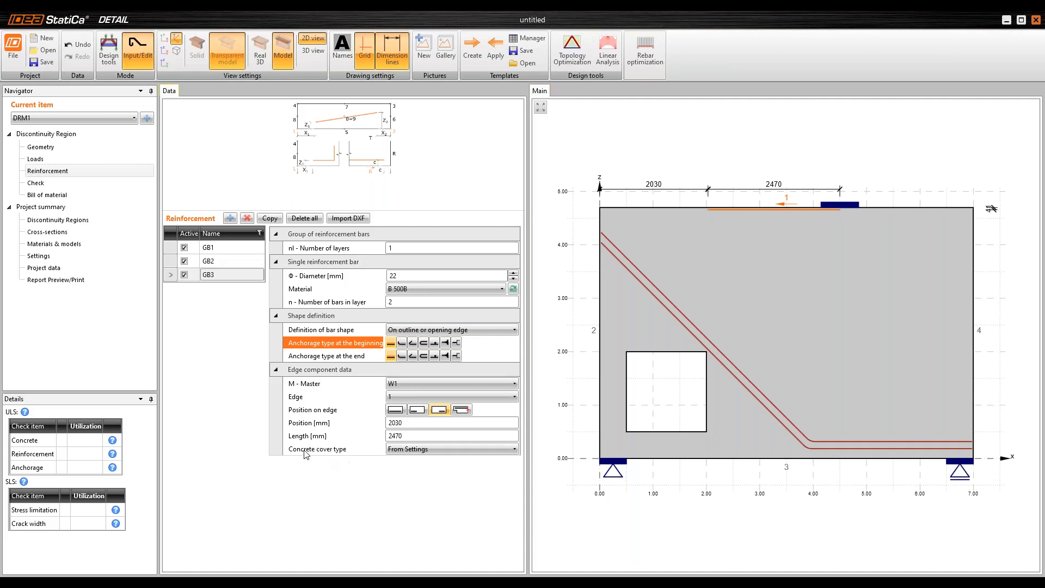
{"action": "left_click", "coordinate": [423, 451]}
{"action": "left_click", "coordinate": [423, 451]}
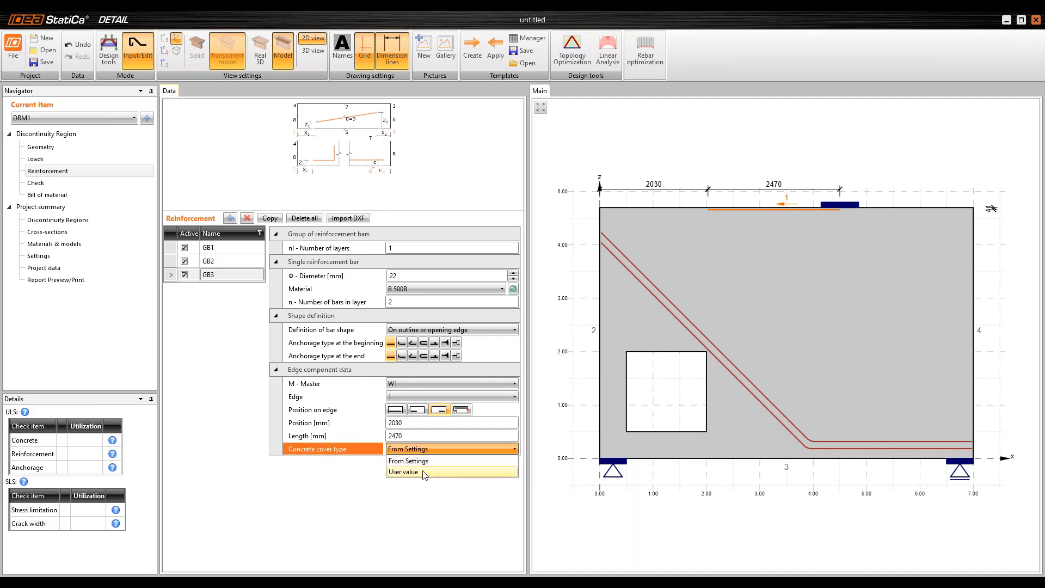
{"action": "left_click", "coordinate": [424, 474]}
{"action": "left_click", "coordinate": [355, 462]}
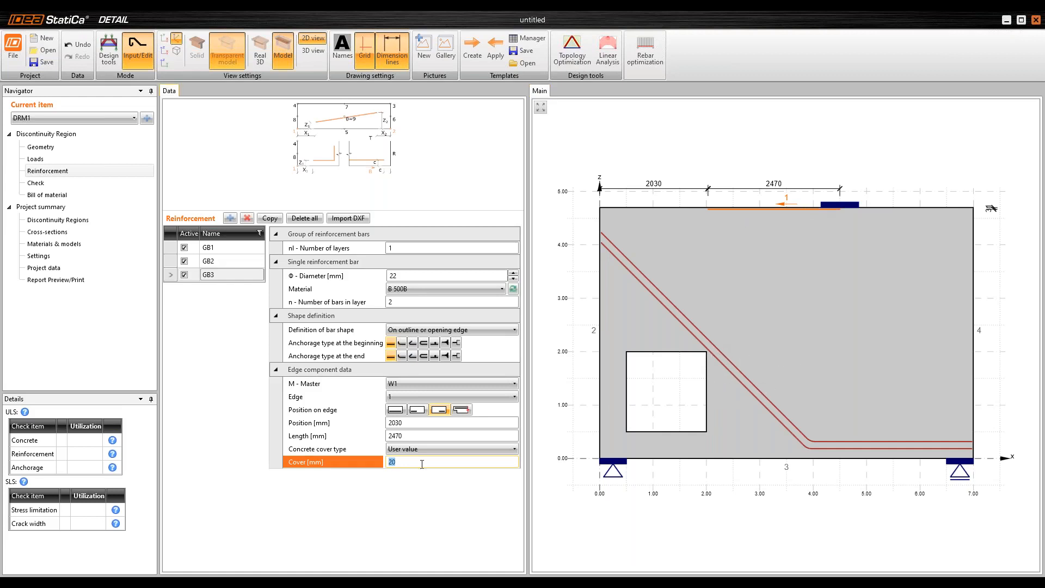
{"action": "type", "text": "2850"}
{"action": "key", "text": "Tab"}
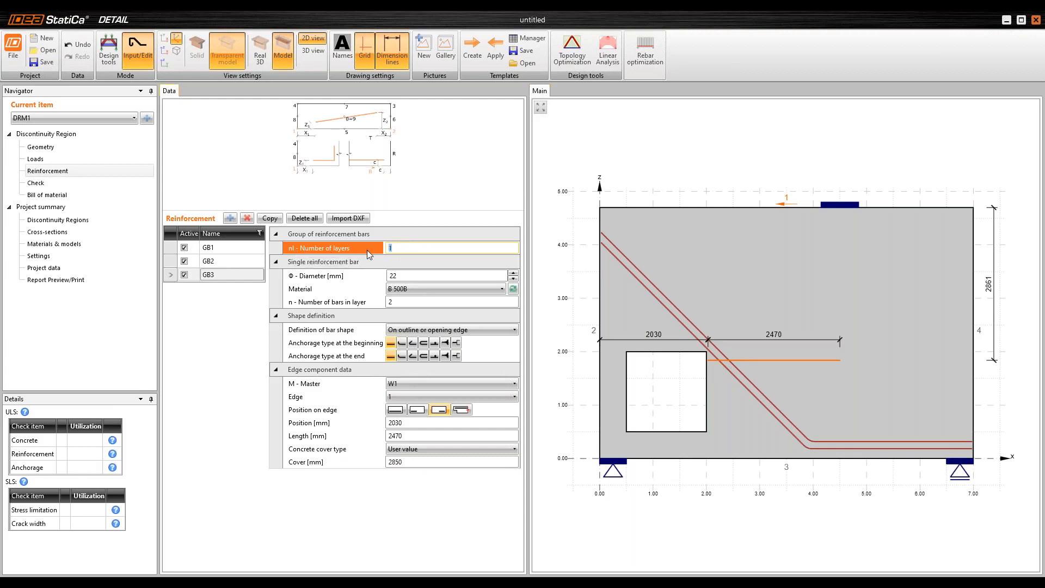
- Give bar group GB3 5 layers at a distance of 300 mm and set the bar diameter to 13 mm
{"action": "key", "text": "Tab"}
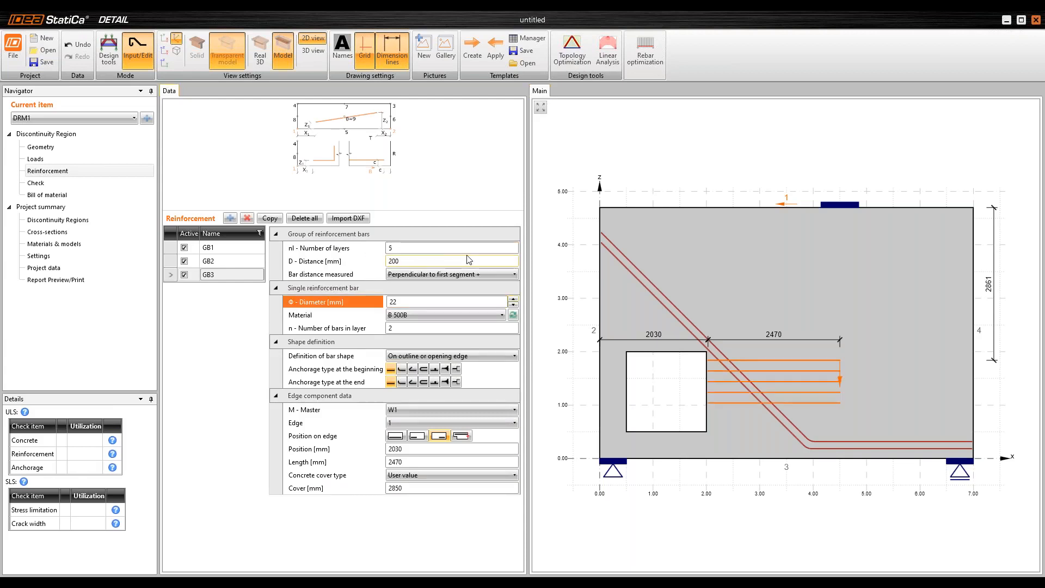
{"action": "left_click", "coordinate": [334, 261]}
{"action": "type", "text": "30"}
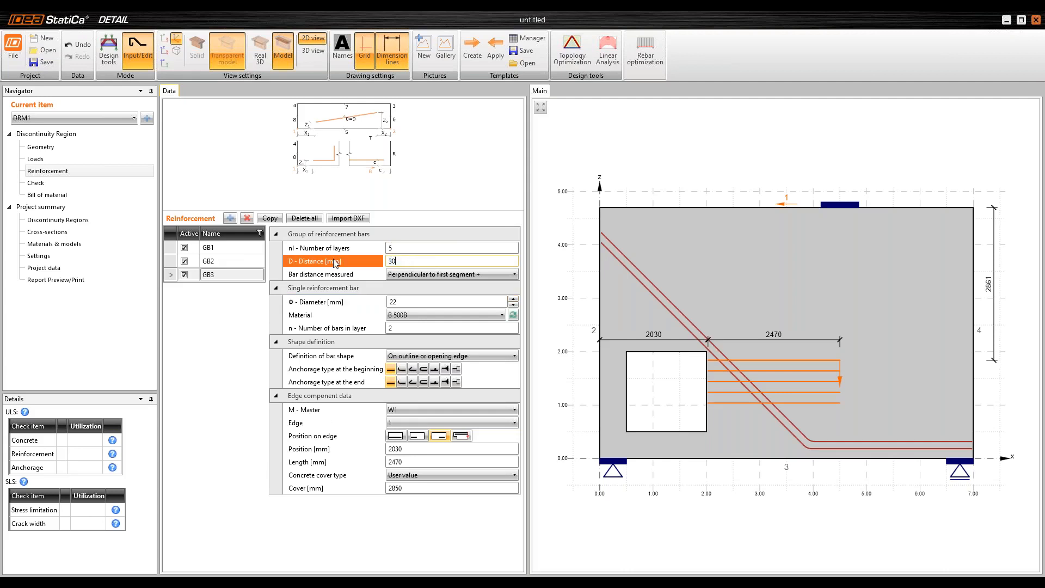
{"action": "key", "text": "Tab"}
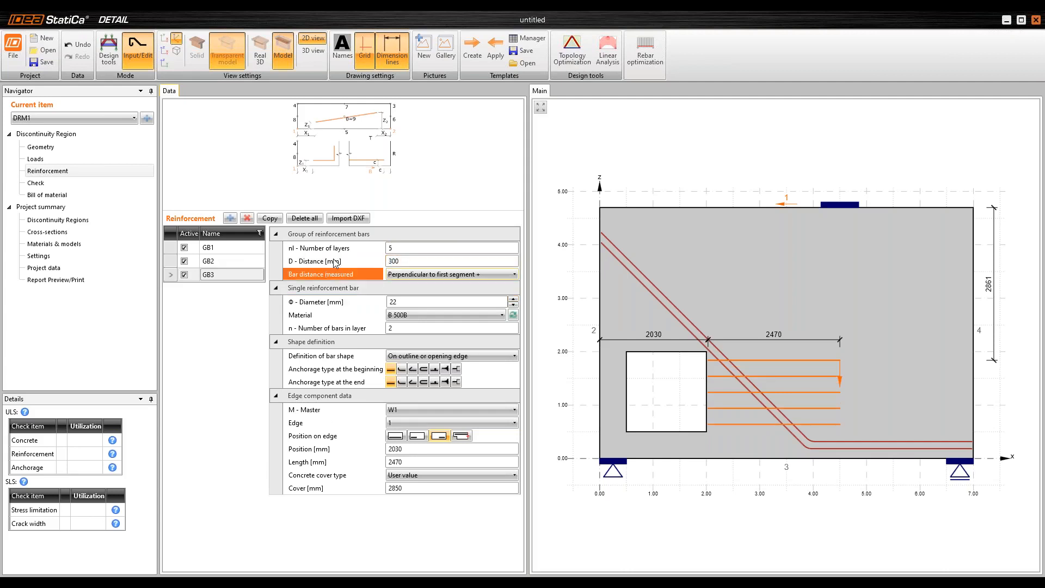
{"action": "left_click", "coordinate": [308, 303]}
{"action": "type", "text": "13"}
{"action": "key", "text": "Tab"}
{"action": "key", "text": "Tab"}
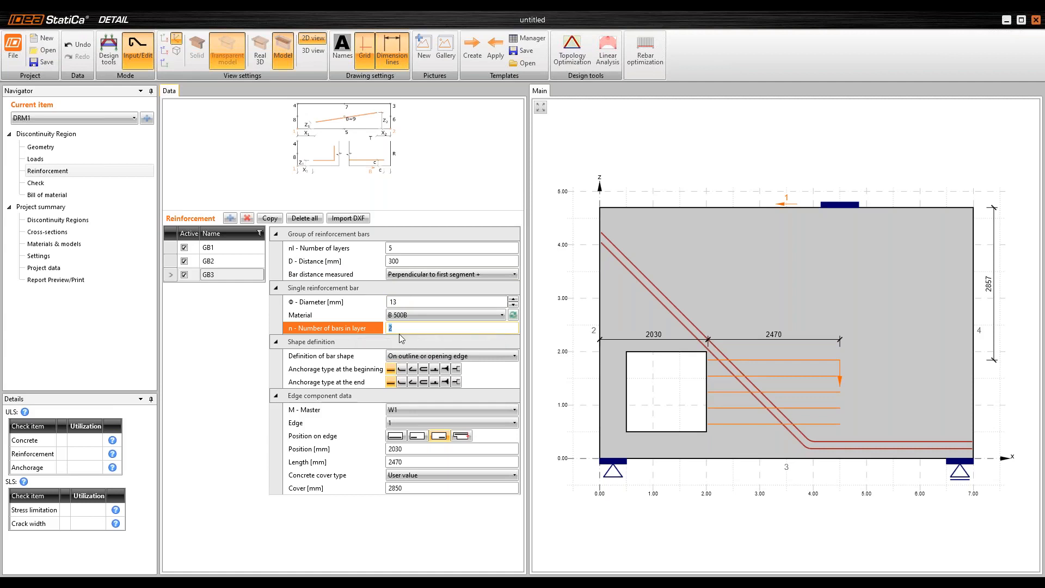
- Inspect the GB3 bars beside the opening in the real 3D view and return to the 2D model view
{"action": "left_click", "coordinate": [260, 55]}
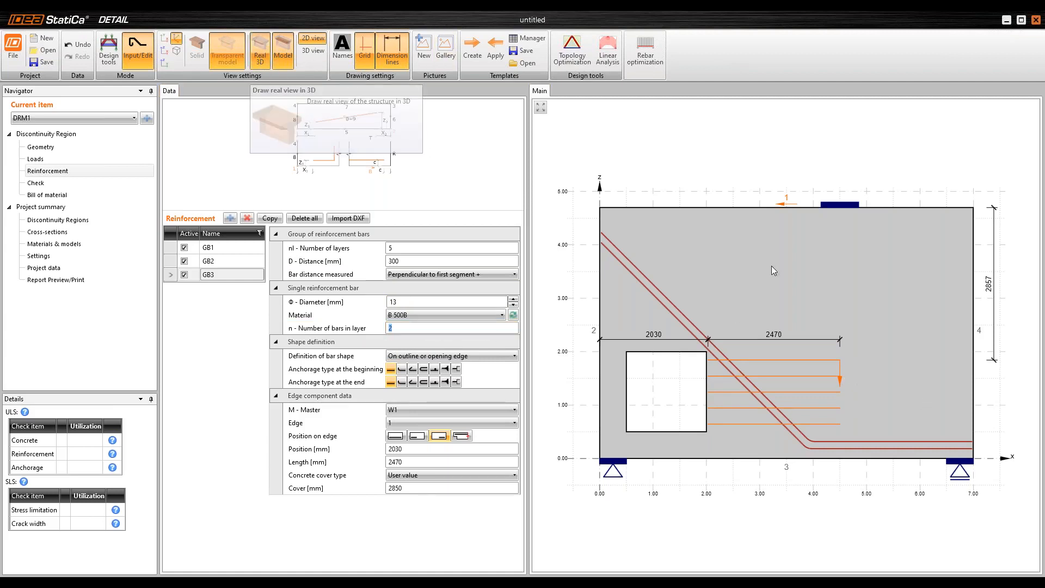
{"action": "scroll", "coordinate": [790, 305], "scroll_direction": "down", "scroll_amount": 3}
{"action": "scroll", "coordinate": [793, 307], "scroll_direction": "up", "scroll_amount": 5}
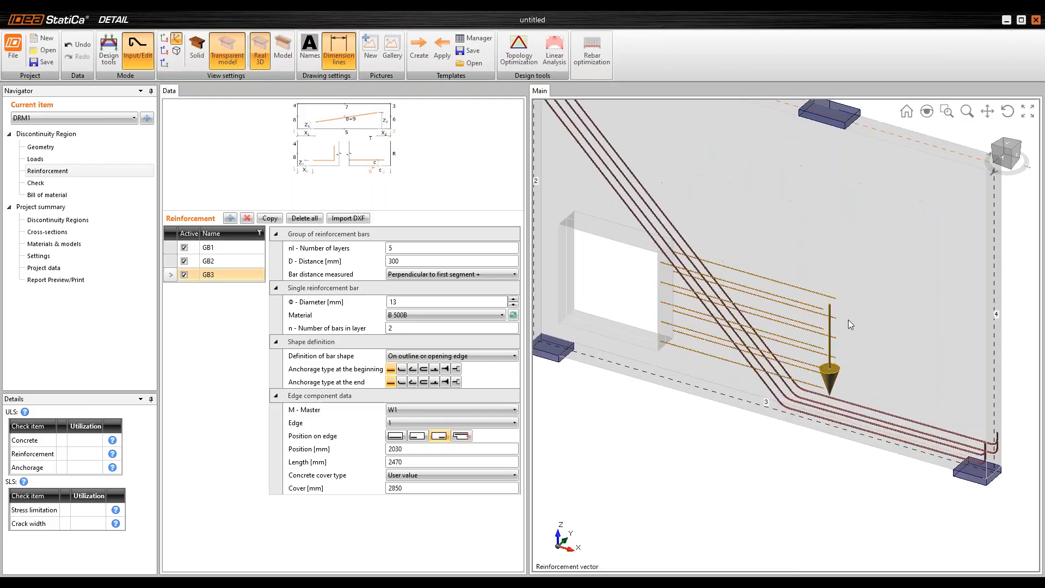
{"action": "scroll", "coordinate": [851, 339], "scroll_direction": "down", "scroll_amount": 2}
{"action": "left_click_drag", "start_coordinate": [851, 339], "coordinate": [860, 292]}
{"action": "scroll", "coordinate": [848, 320], "scroll_direction": "up", "scroll_amount": 4}
{"action": "scroll", "coordinate": [848, 321], "scroll_direction": "down", "scroll_amount": 4}
{"action": "left_click", "coordinate": [288, 57]}
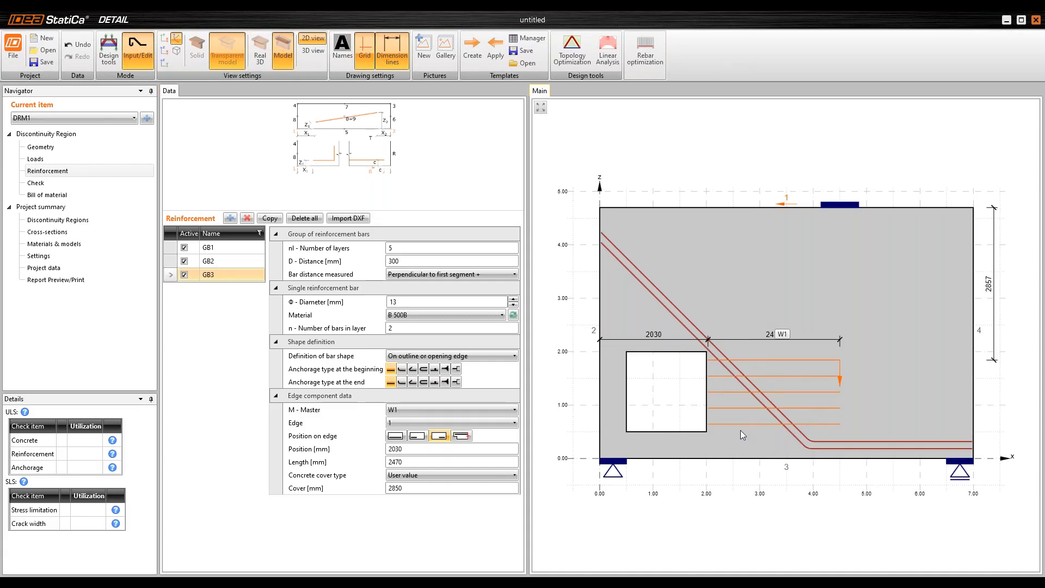
- Switch to the open project "Deep beam with large hole - material and calculate" and enlarge its model view area
{"action": "mouse_move", "coordinate": [520, 582]}
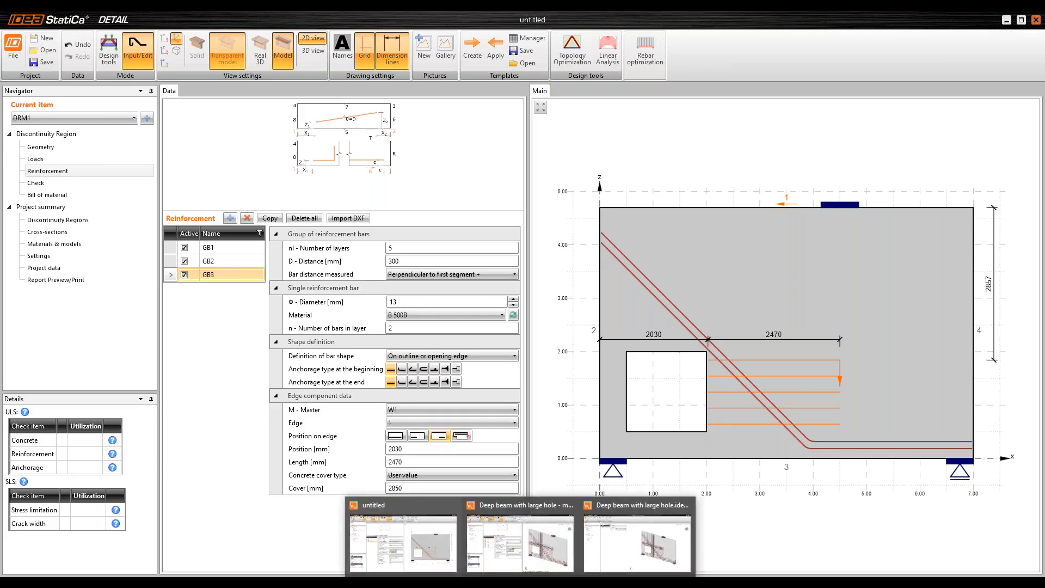
{"action": "left_click", "coordinate": [520, 542]}
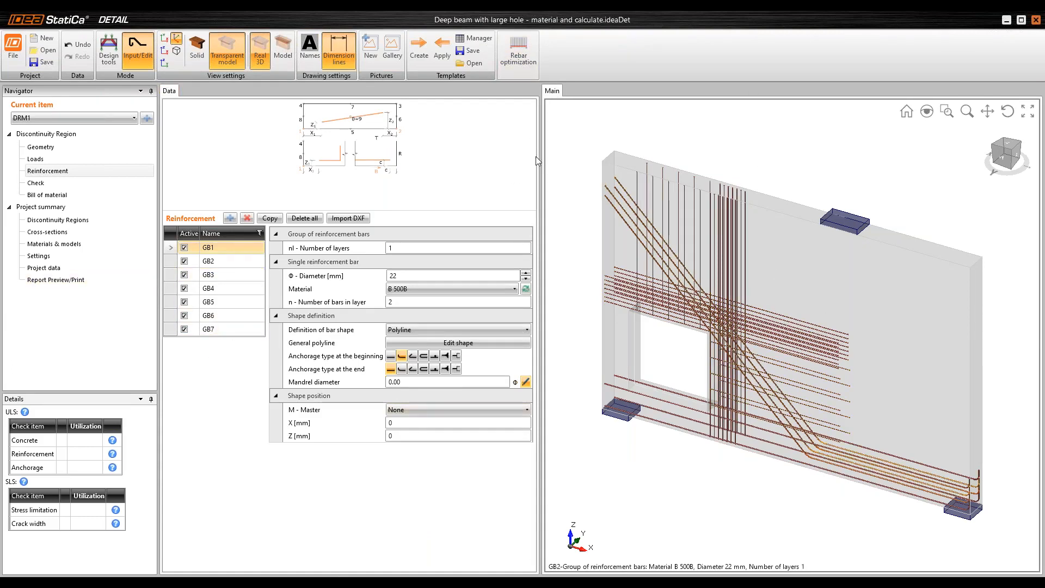
{"action": "left_click_drag", "start_coordinate": [540, 154], "coordinate": [436, 155]}
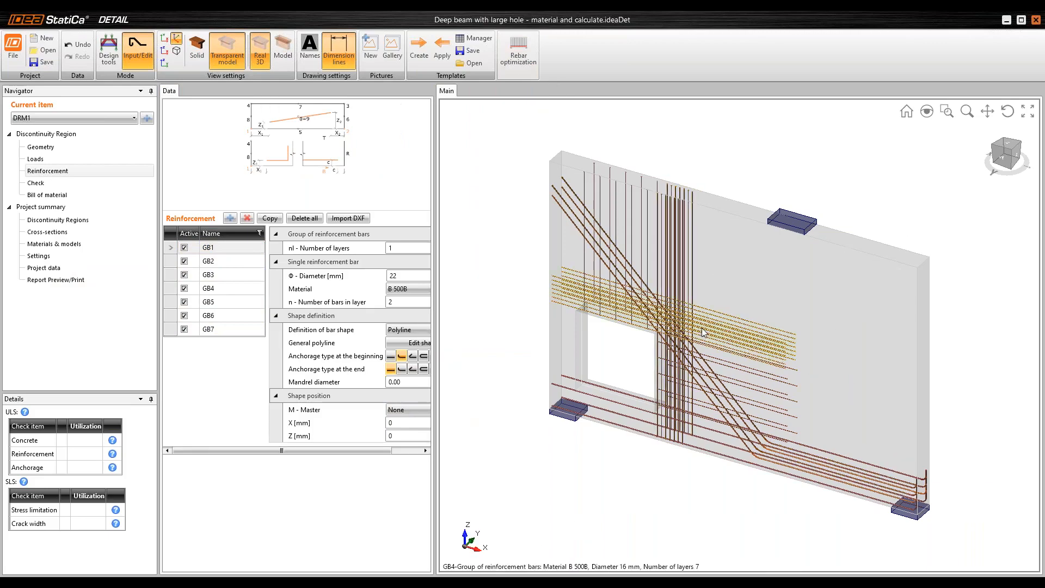
- Examine the wall's complete reinforcement layout in 3D from several angles and return to the 2D model view
{"action": "left_click_drag", "start_coordinate": [781, 347], "coordinate": [801, 329]}
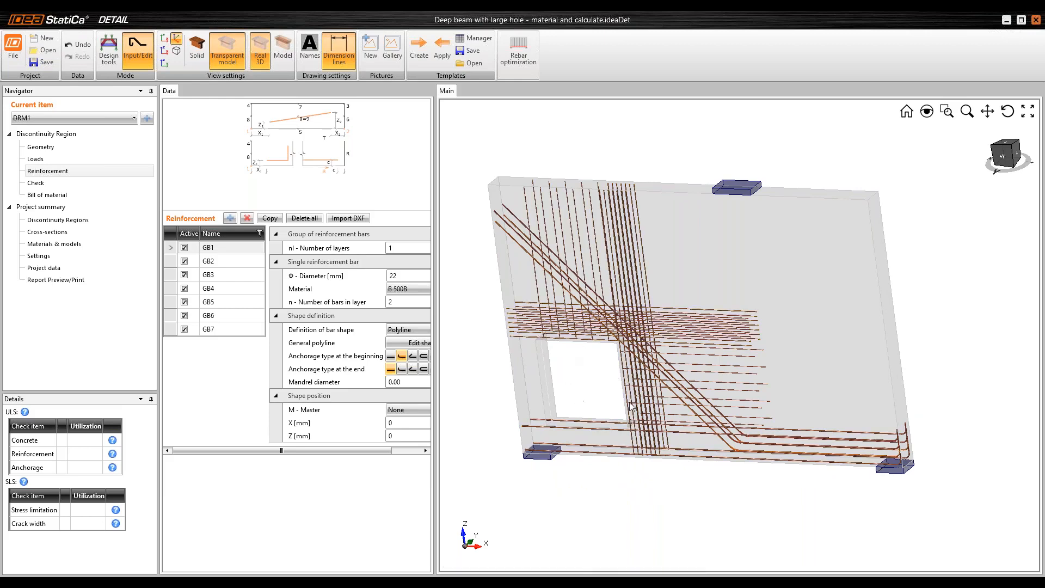
{"action": "scroll", "coordinate": [702, 427], "scroll_direction": "down", "scroll_amount": 2}
{"action": "left_click_drag", "start_coordinate": [759, 404], "coordinate": [731, 395]}
{"action": "left_click_drag", "start_coordinate": [846, 324], "coordinate": [800, 357]}
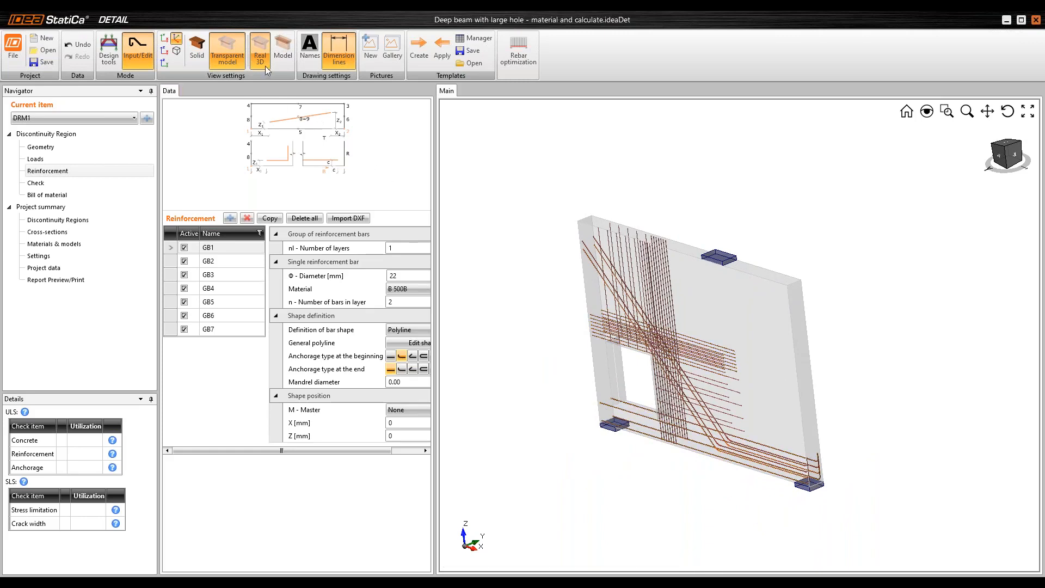
{"action": "left_click", "coordinate": [286, 60]}
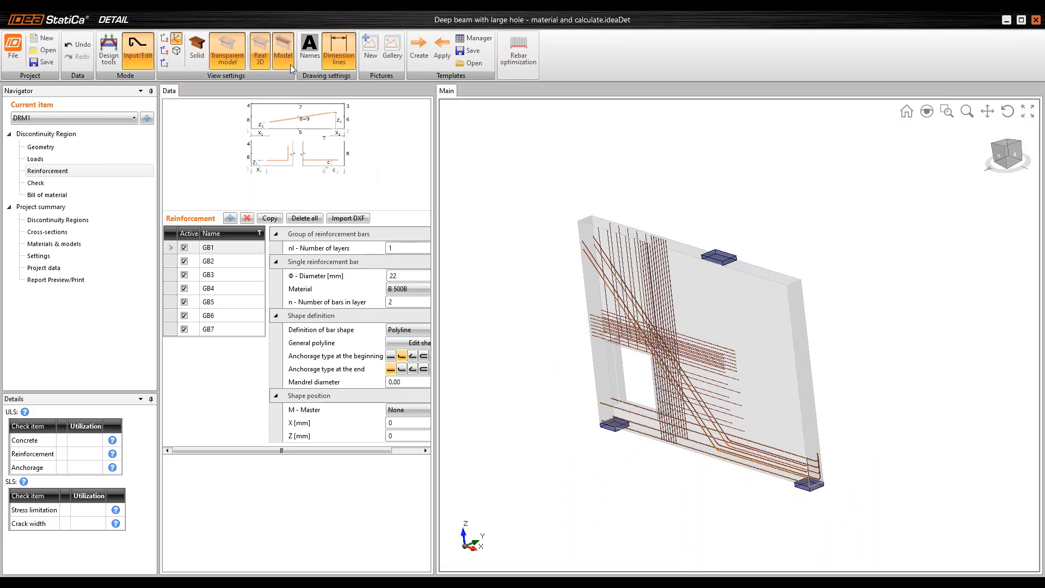
{"action": "scroll", "coordinate": [675, 303], "scroll_direction": "down", "scroll_amount": 1}
{"action": "scroll", "coordinate": [730, 372], "scroll_direction": "up", "scroll_amount": 1}
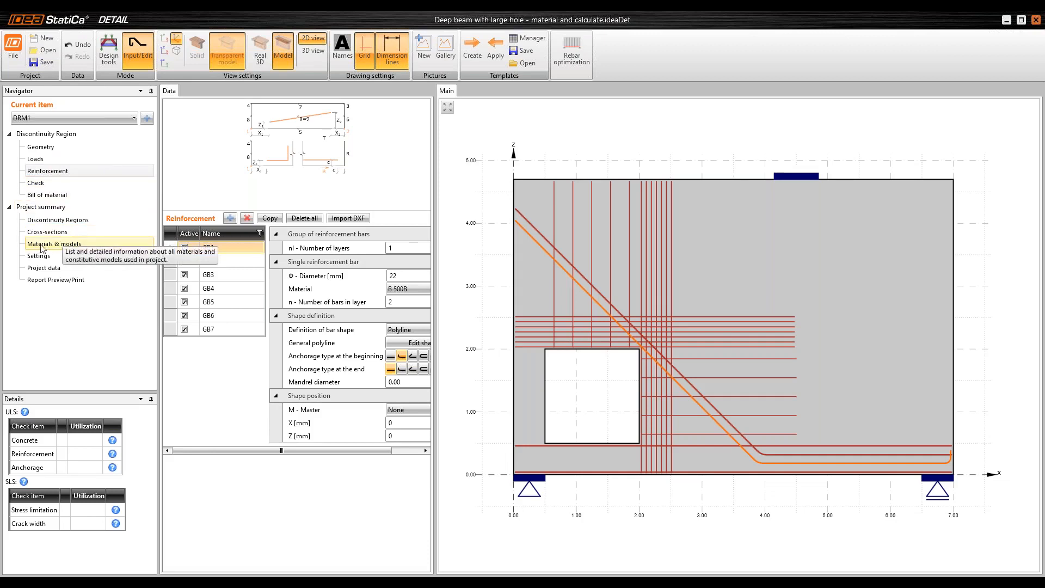
- Make the C25/30 concrete in the project materials editable and set its fck to 25.5 MPa
{"action": "left_click", "coordinate": [60, 248]}
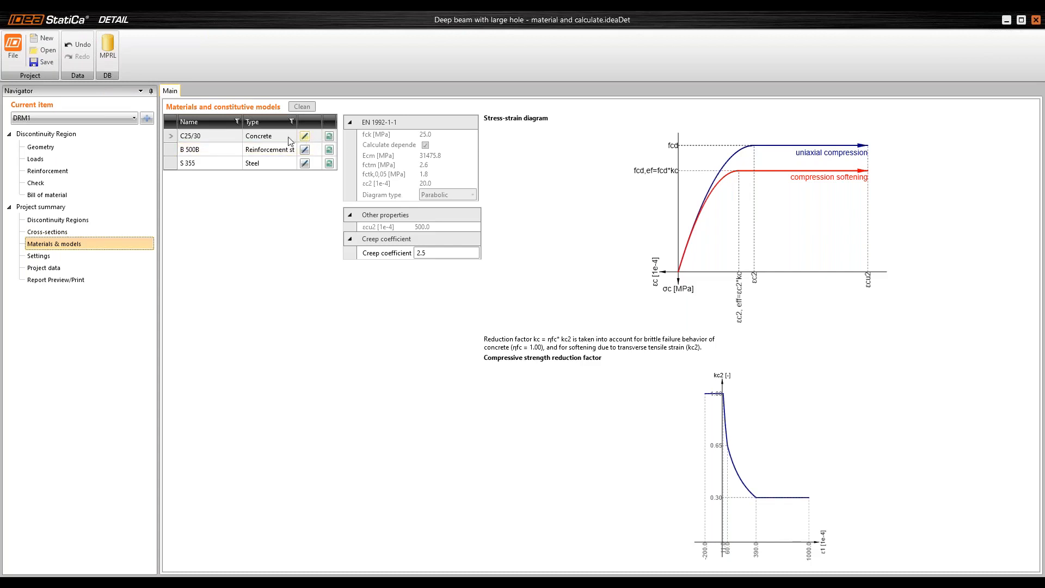
{"action": "left_click", "coordinate": [305, 137]}
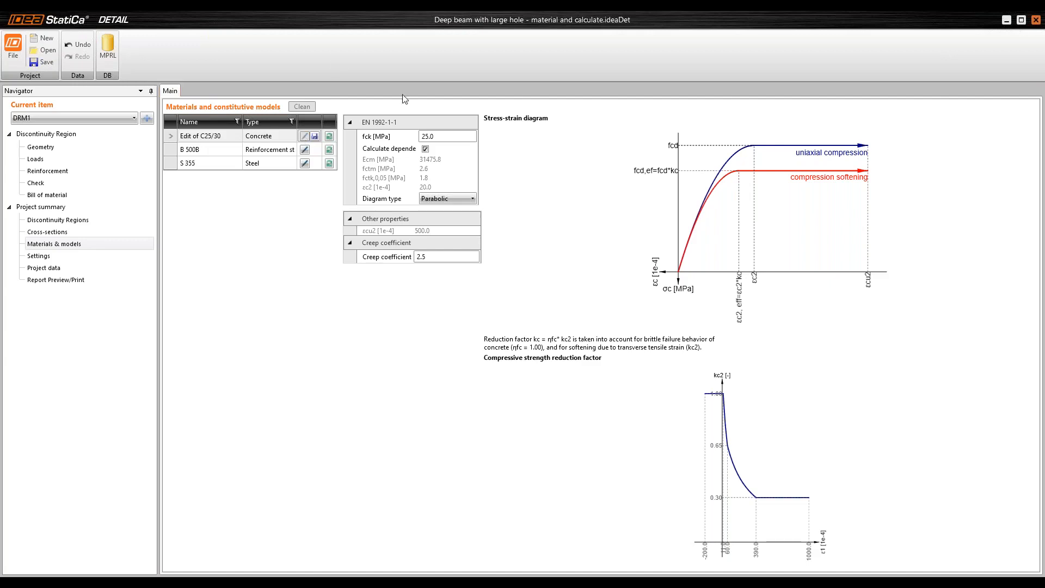
{"action": "left_click", "coordinate": [454, 135]}
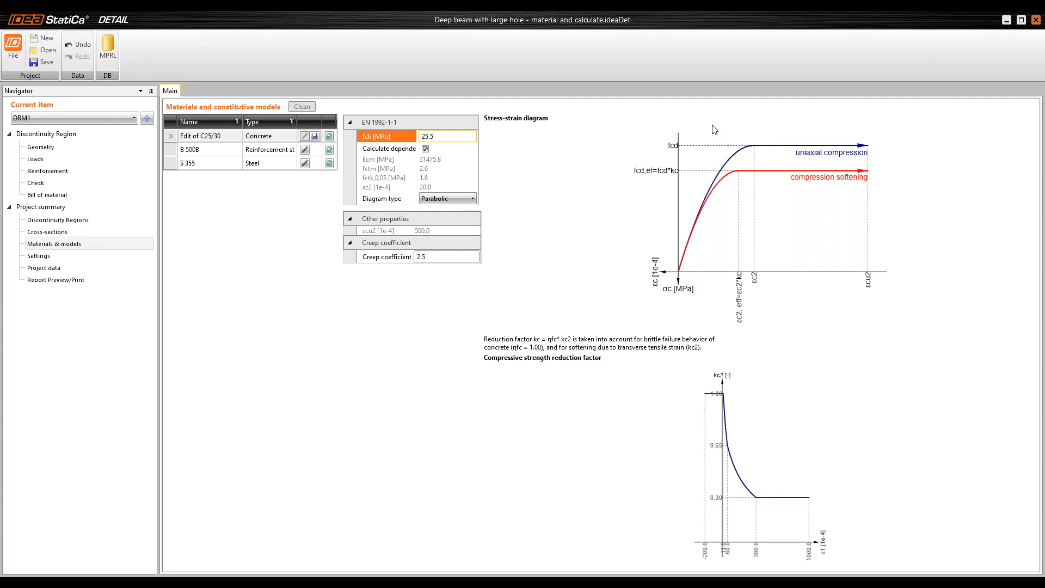
{"action": "type", "text": ".5"}
{"action": "key", "text": "Tab"}
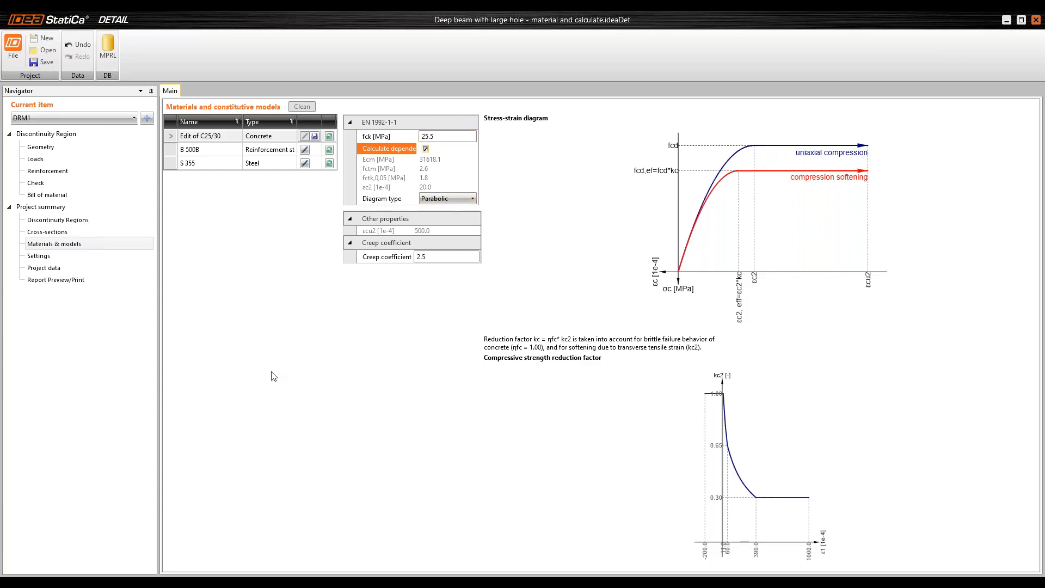
- Run the check calculation for the reinforced wall
{"action": "left_click", "coordinate": [47, 184]}
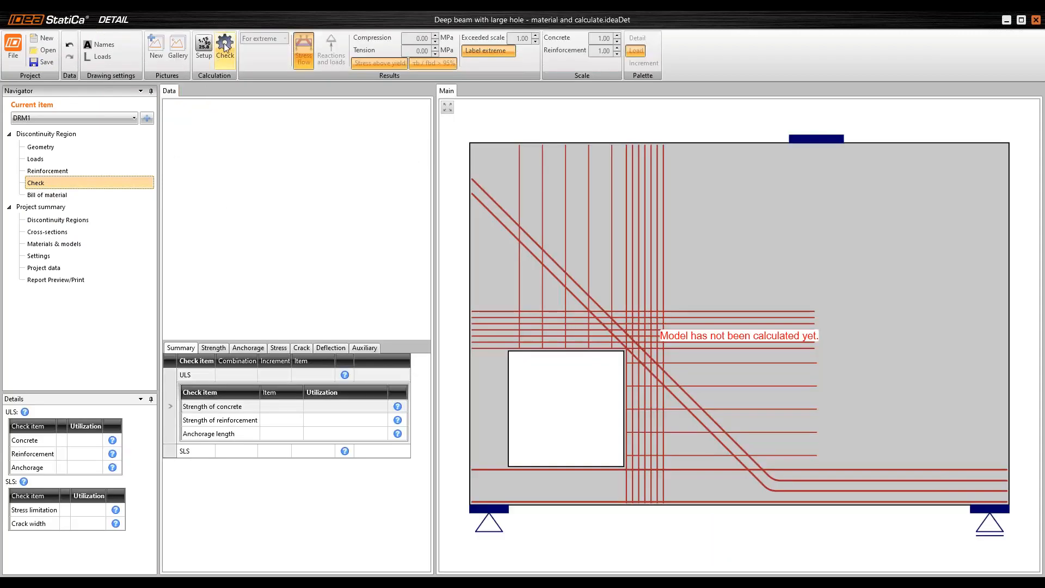
{"action": "left_click", "coordinate": [226, 48]}
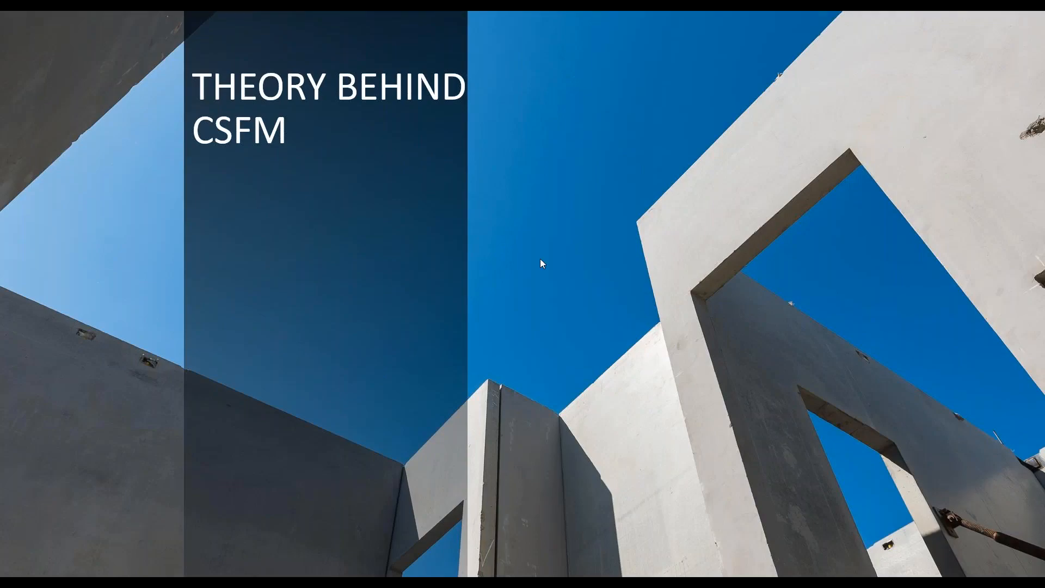
{"action": "left_click", "coordinate": [683, 323]}
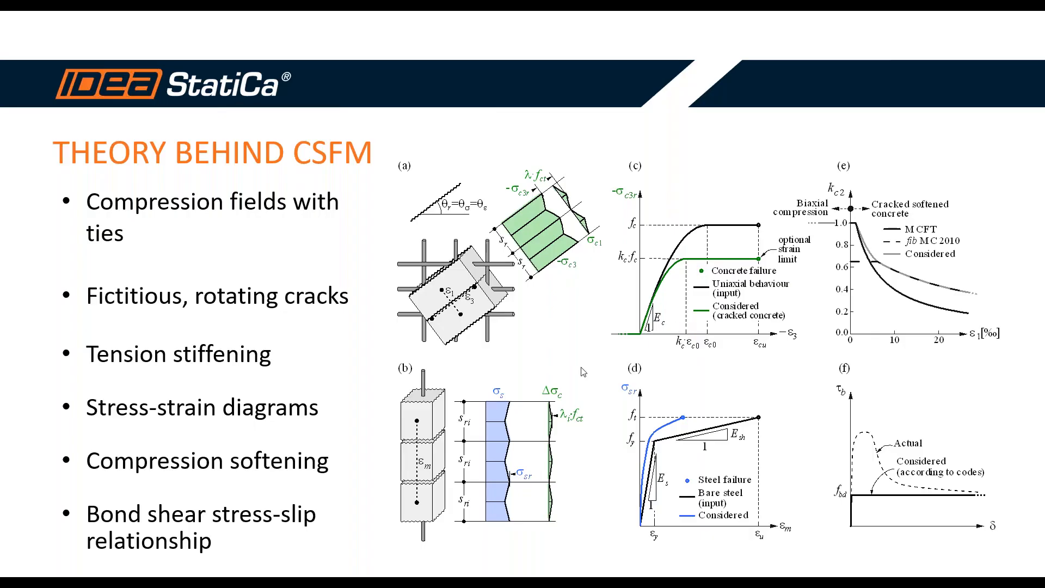
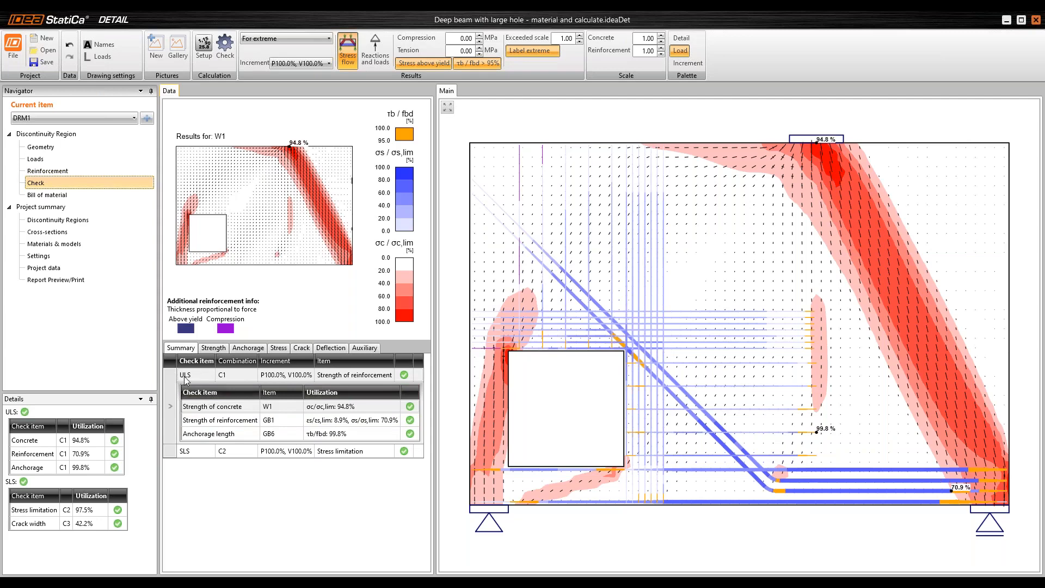
- Expand the SLS results in the check summary to review stress limitation and crack width
{"action": "left_click", "coordinate": [170, 452]}
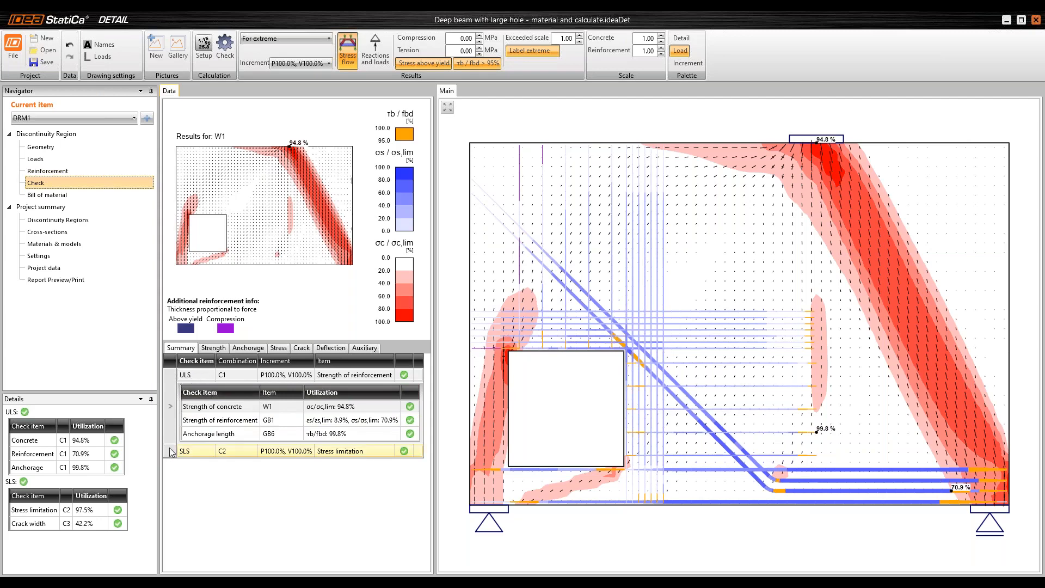
{"action": "left_click", "coordinate": [171, 451]}
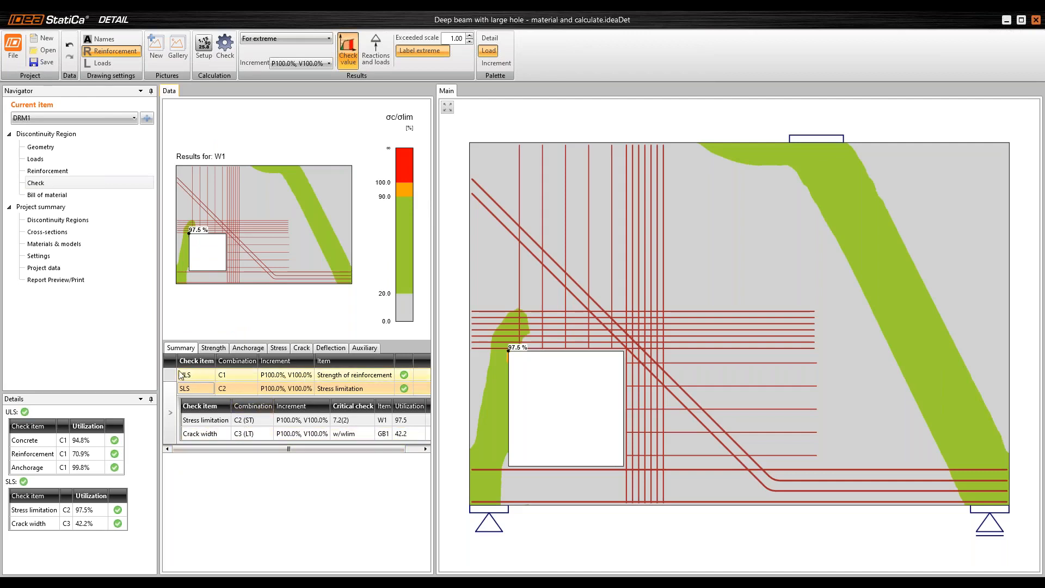
- Display the concrete stress σc from the strength check without reinforcement and with the mesh drawn, and inspect it under the top load plate
{"action": "left_click", "coordinate": [214, 352]}
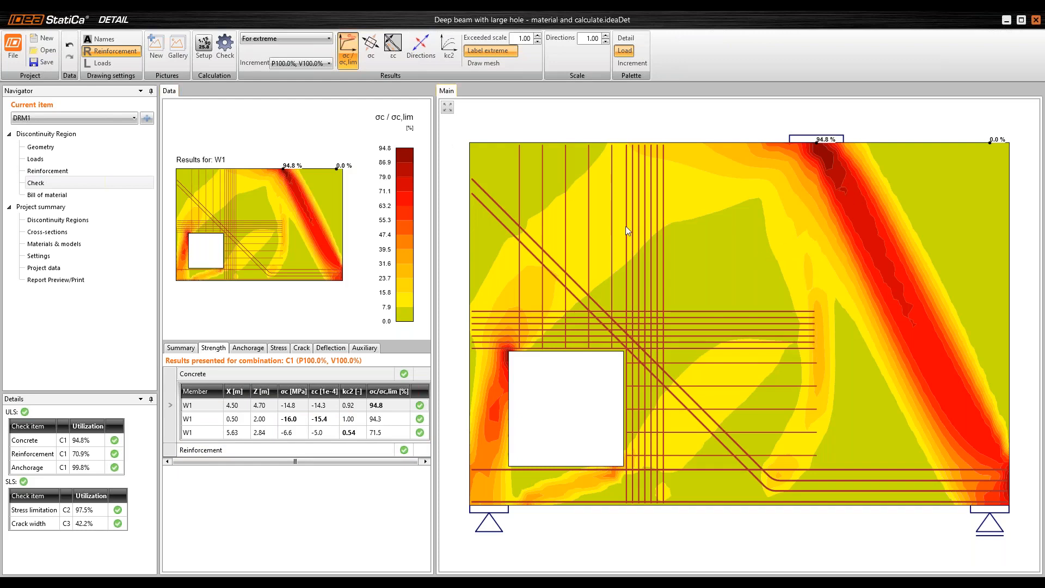
{"action": "left_click", "coordinate": [372, 61]}
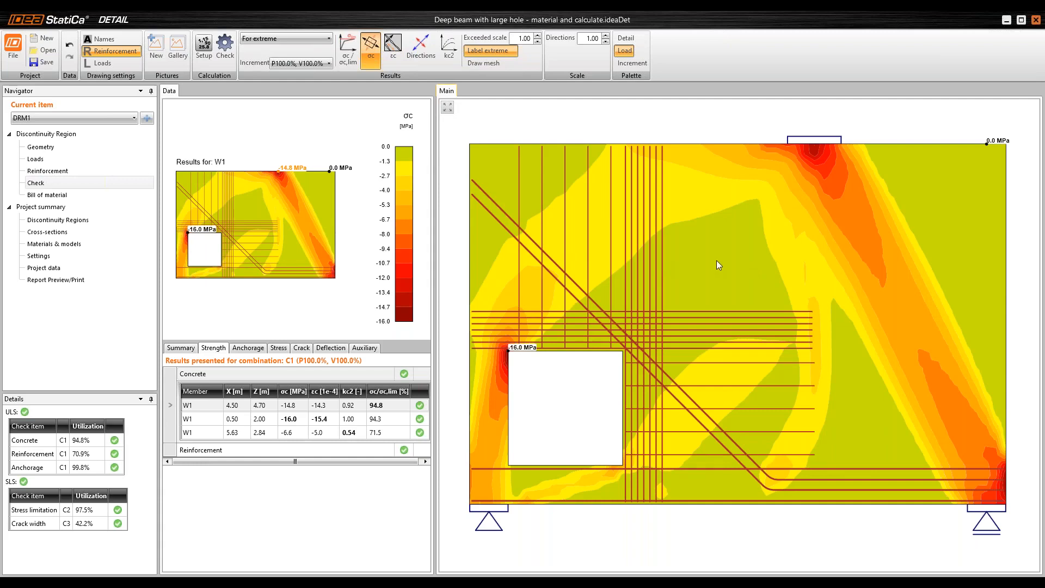
{"action": "left_click", "coordinate": [115, 51]}
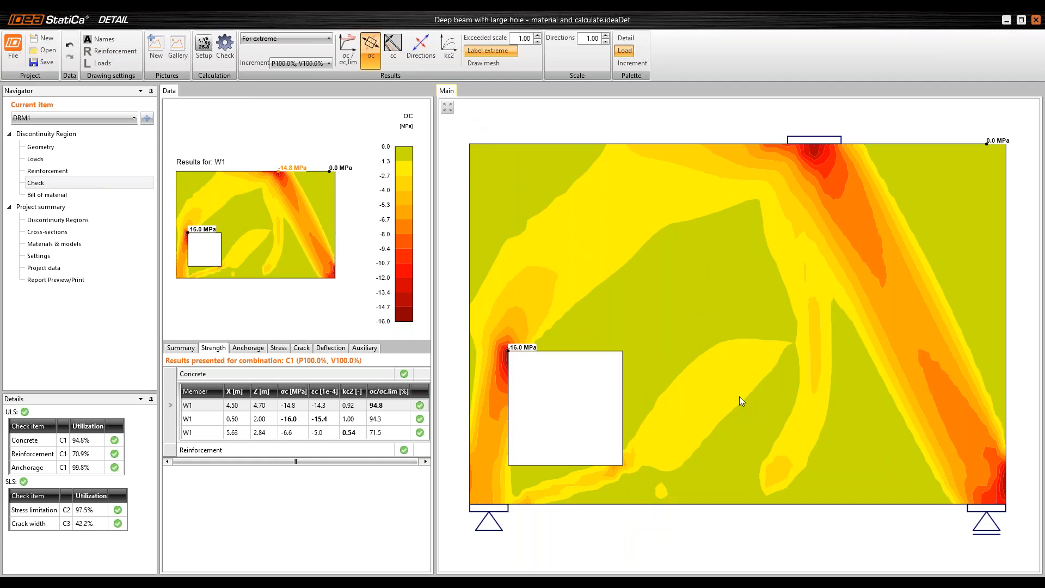
{"action": "left_click", "coordinate": [495, 67]}
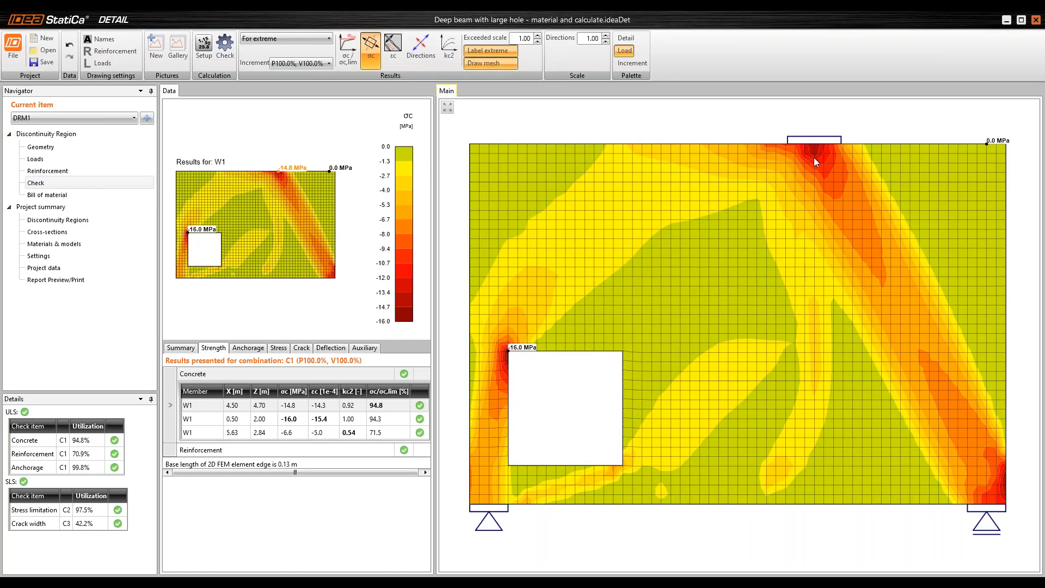
{"action": "scroll", "coordinate": [815, 156], "scroll_direction": "up", "scroll_amount": 5}
{"action": "scroll", "coordinate": [805, 225], "scroll_direction": "down", "scroll_amount": 8}
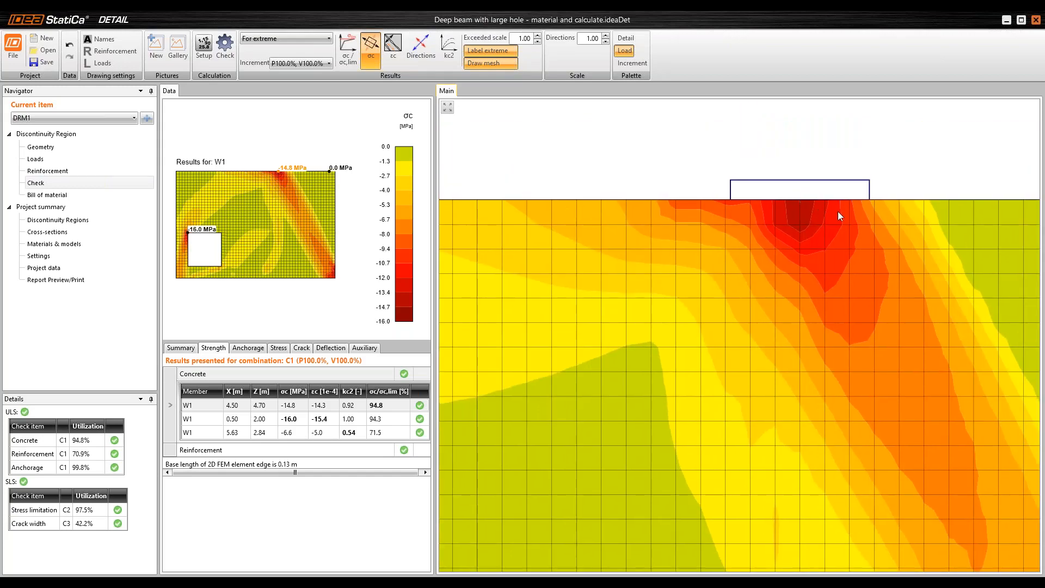
{"action": "scroll", "coordinate": [847, 262], "scroll_direction": "down", "scroll_amount": 2}
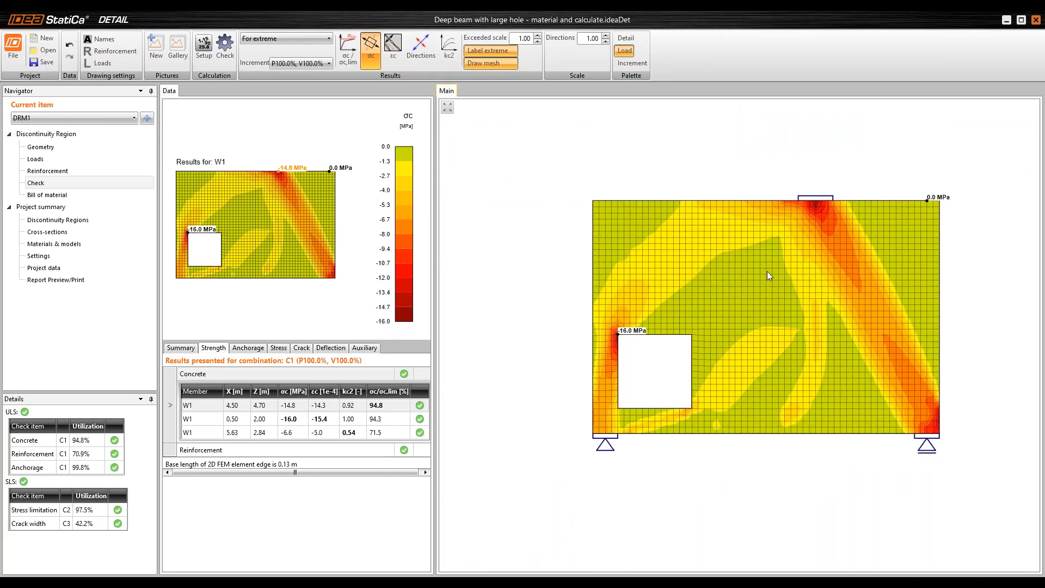
- Display the concrete strain εc across the wall, followed by the compressive strength reduction factor kc2
{"action": "scroll", "coordinate": [768, 269], "scroll_direction": "up", "scroll_amount": 2}
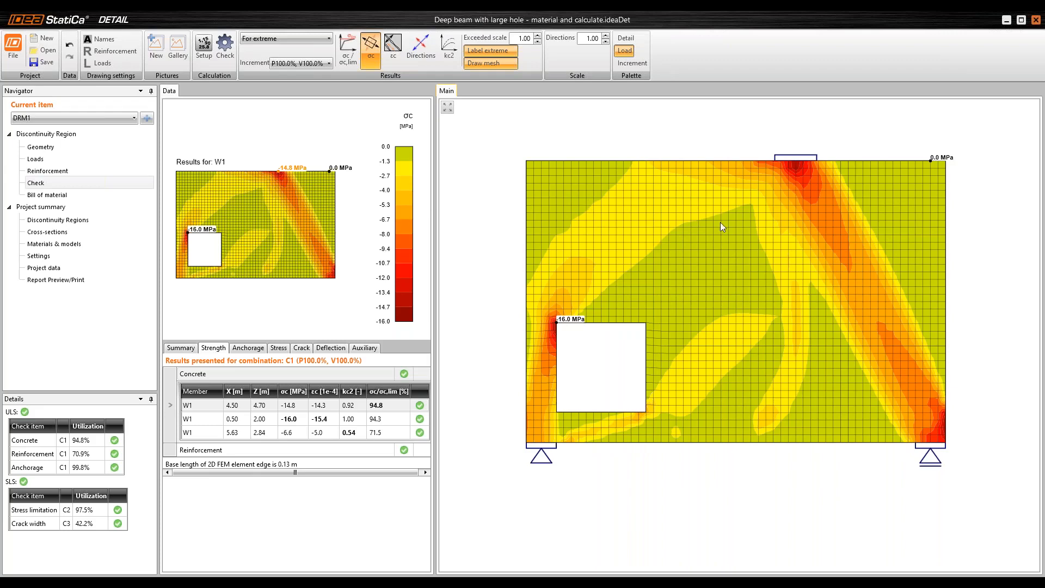
{"action": "left_click", "coordinate": [392, 44]}
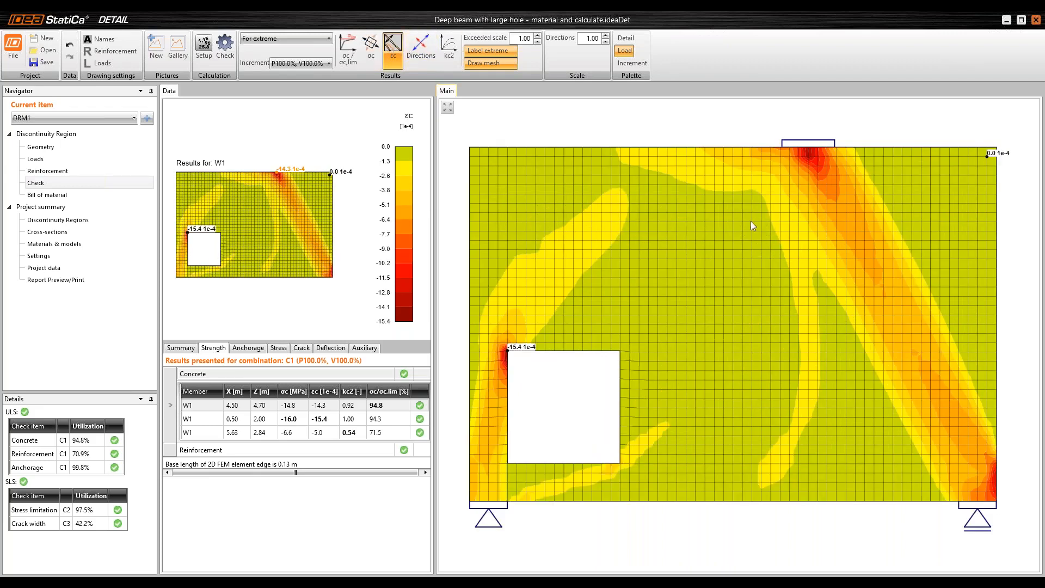
{"action": "left_click", "coordinate": [452, 43]}
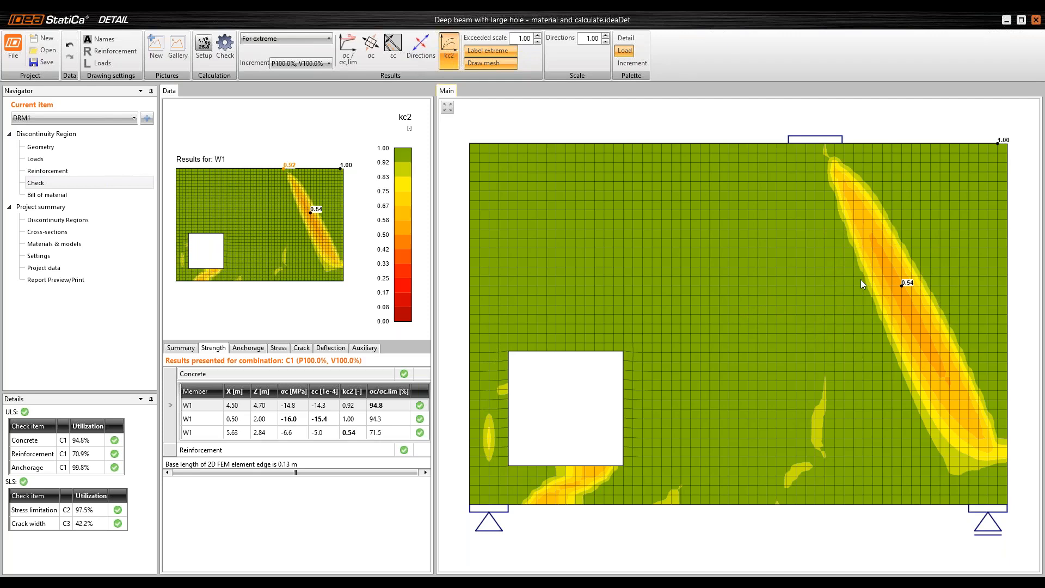
- Expand the reinforcement strength results and display the stress ratio σs/σs,lim and the steel stress σs over the wall
{"action": "left_click", "coordinate": [173, 451]}
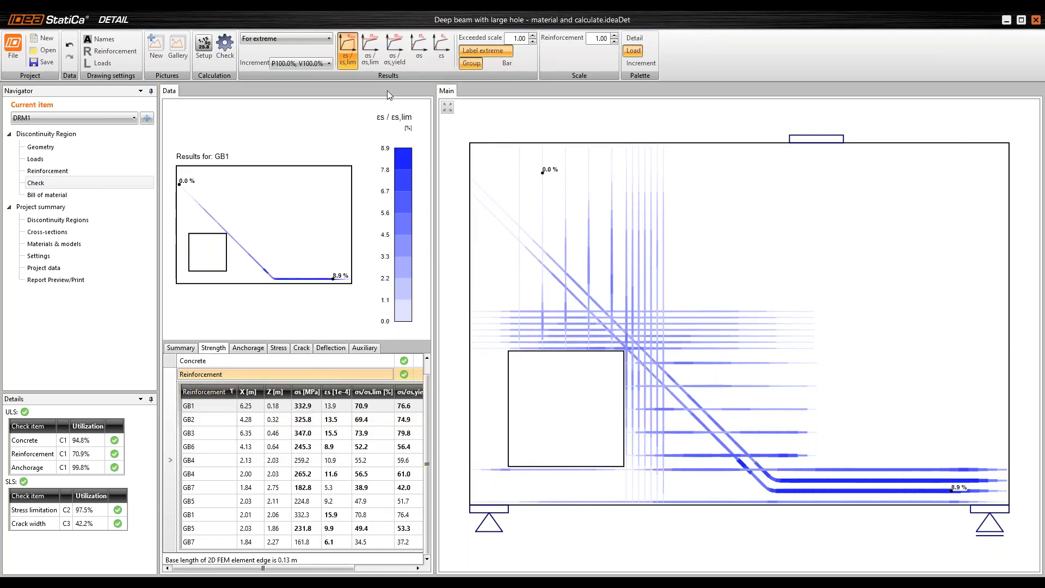
{"action": "left_click", "coordinate": [373, 61]}
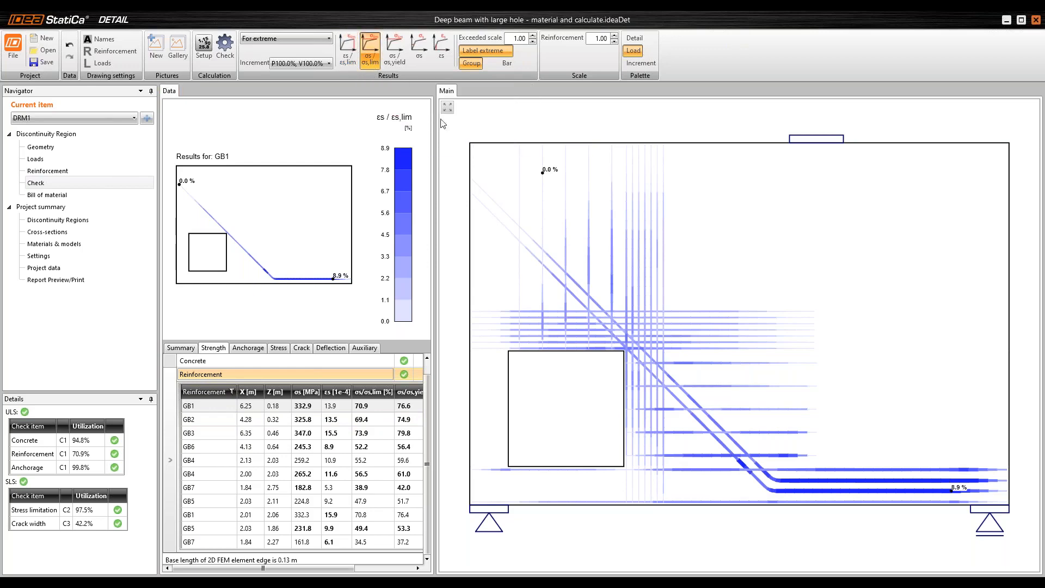
{"action": "left_click", "coordinate": [420, 57]}
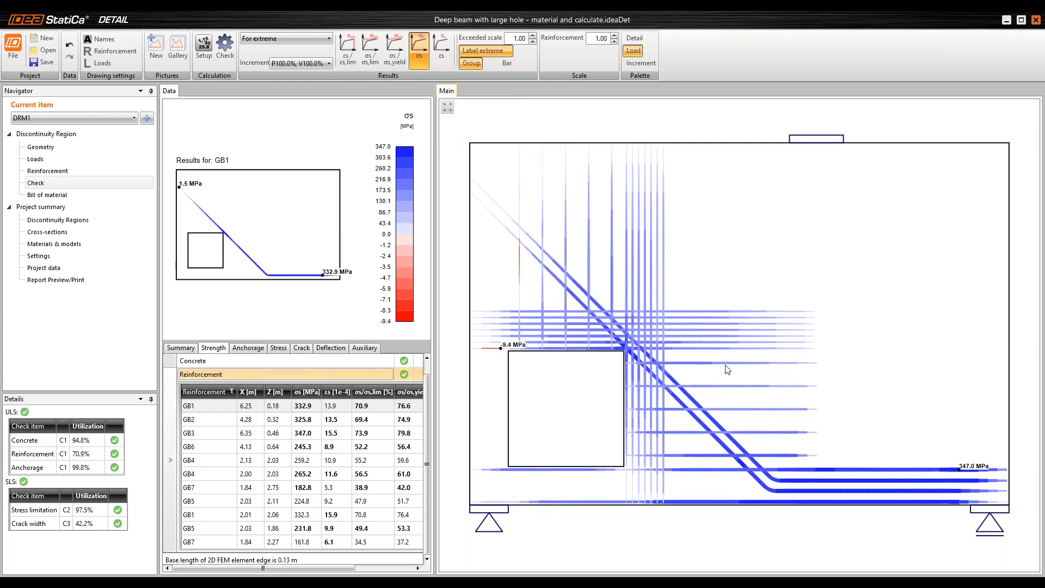
{"action": "scroll", "coordinate": [727, 368], "scroll_direction": "down", "scroll_amount": 1}
{"action": "left_click", "coordinate": [333, 436]}
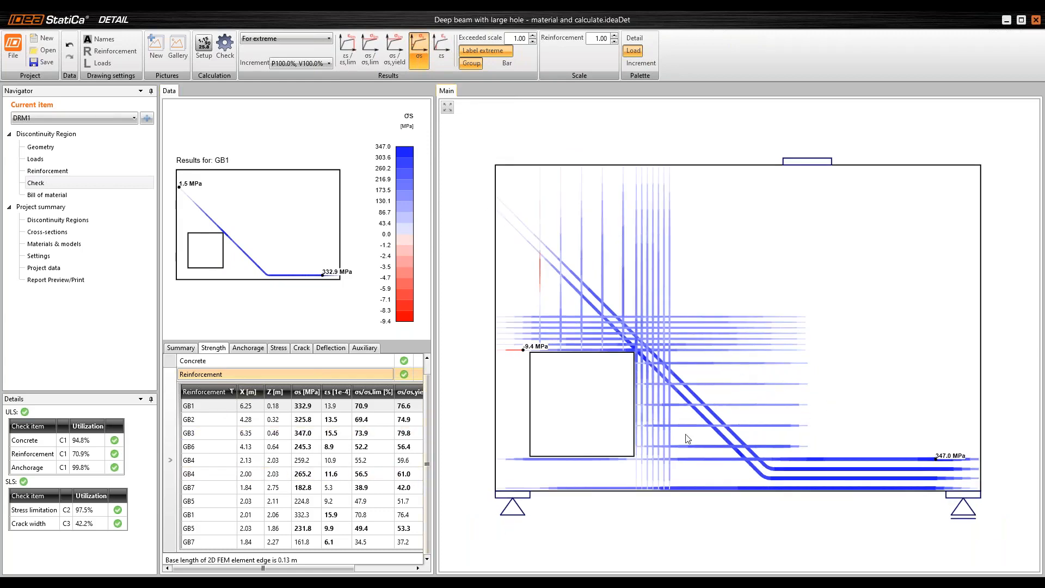
- Inspect the extreme ULS steel stresses of the individual bar groups GB4, GB5 and GB7 around the opening
{"action": "mouse_move", "coordinate": [948, 461]}
{"action": "left_click", "coordinate": [209, 463]}
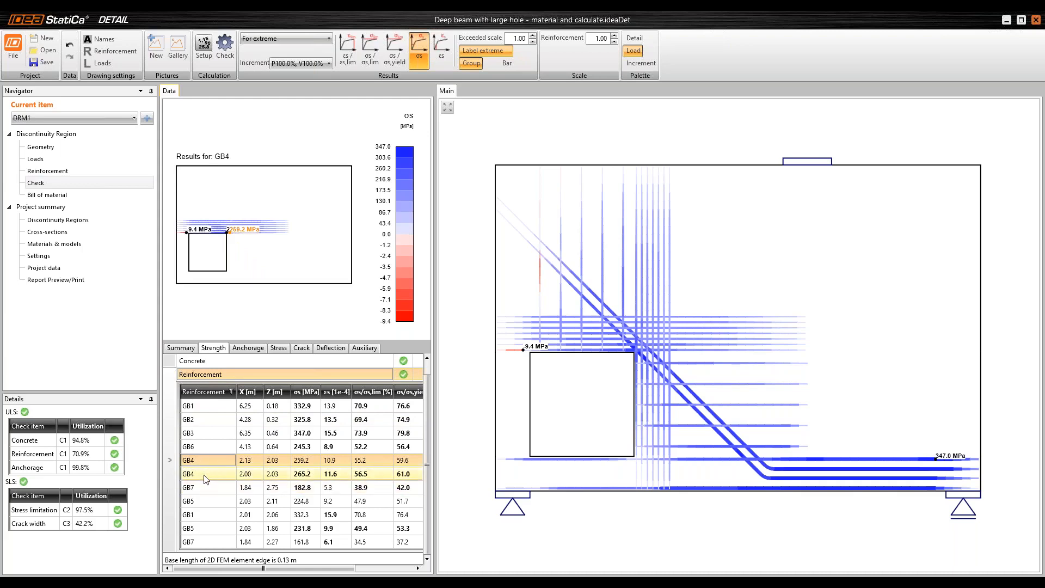
{"action": "left_click", "coordinate": [209, 501]}
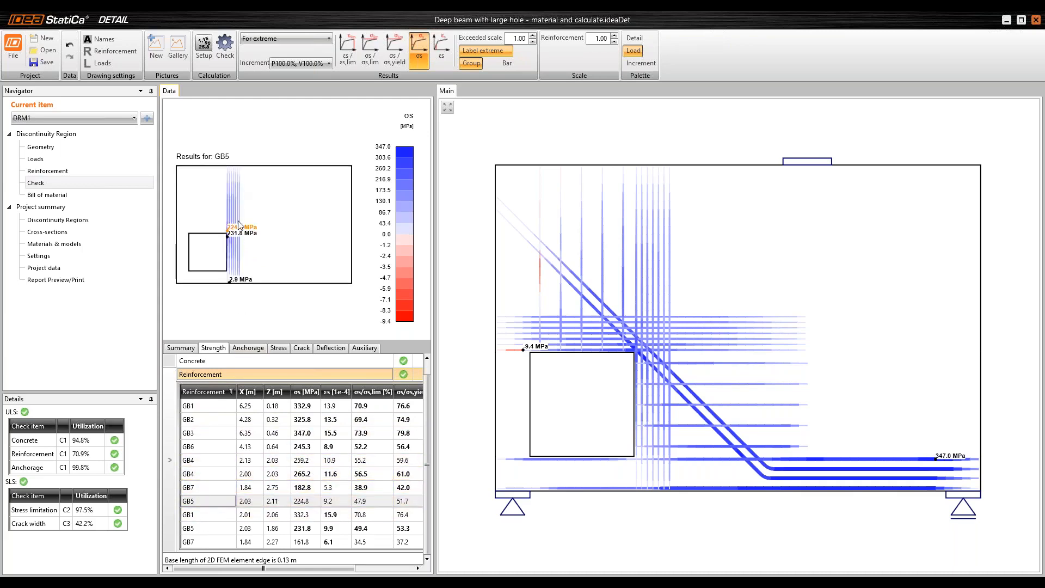
{"action": "mouse_move", "coordinate": [241, 232]}
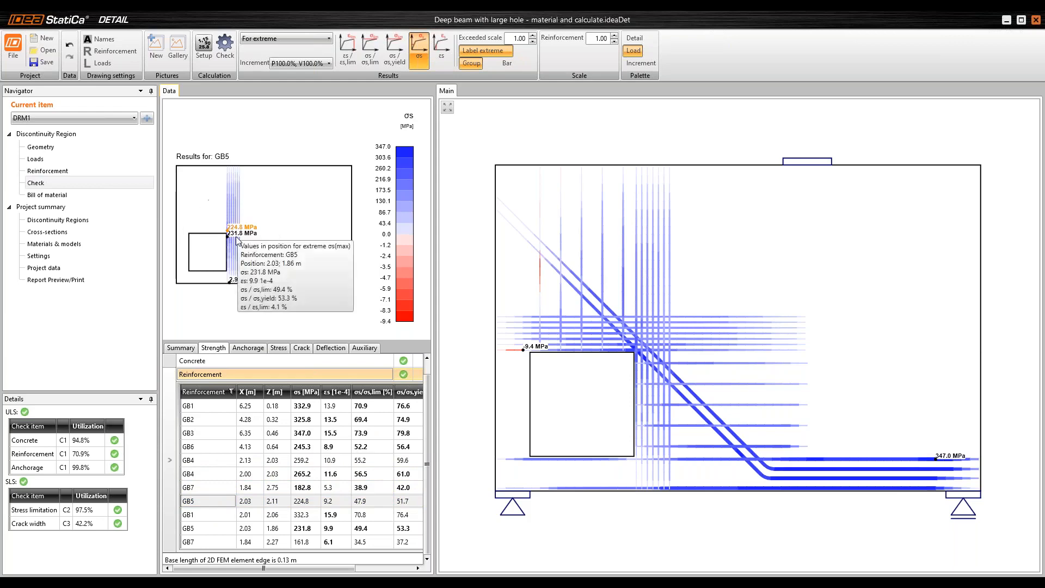
{"action": "left_click", "coordinate": [216, 526]}
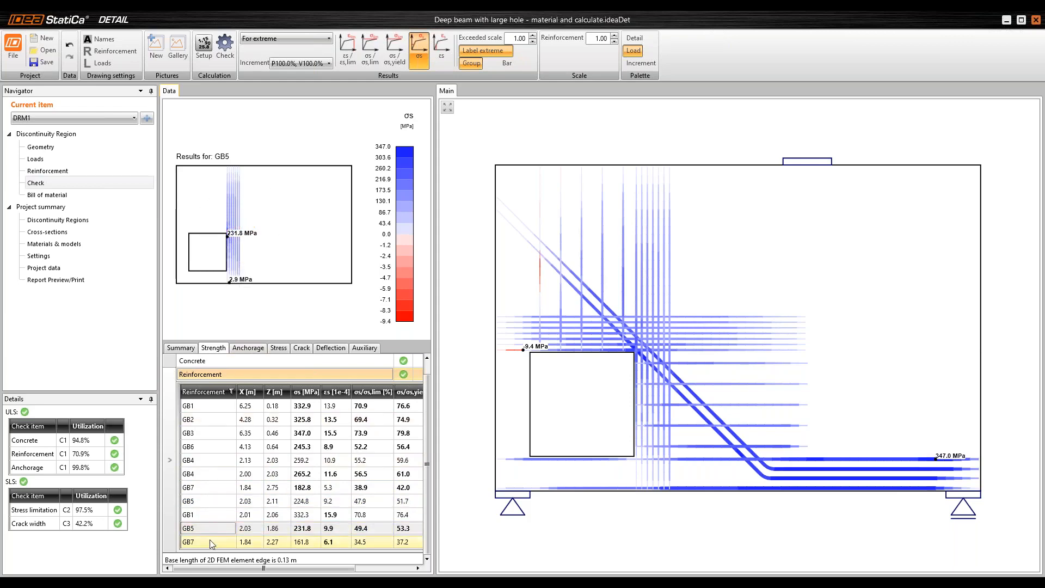
{"action": "left_click", "coordinate": [209, 541]}
{"action": "left_click", "coordinate": [204, 477]}
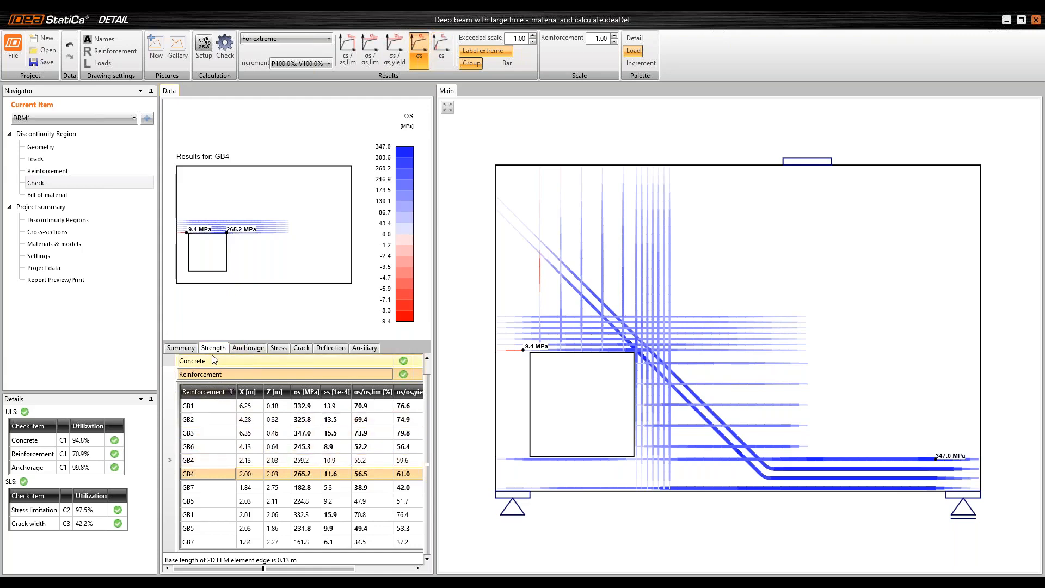
- Review the anchorage check by displaying Ftot/Flim, the total force Ftot and the bond stress τb, with the full results table in view
{"action": "left_click", "coordinate": [250, 350]}
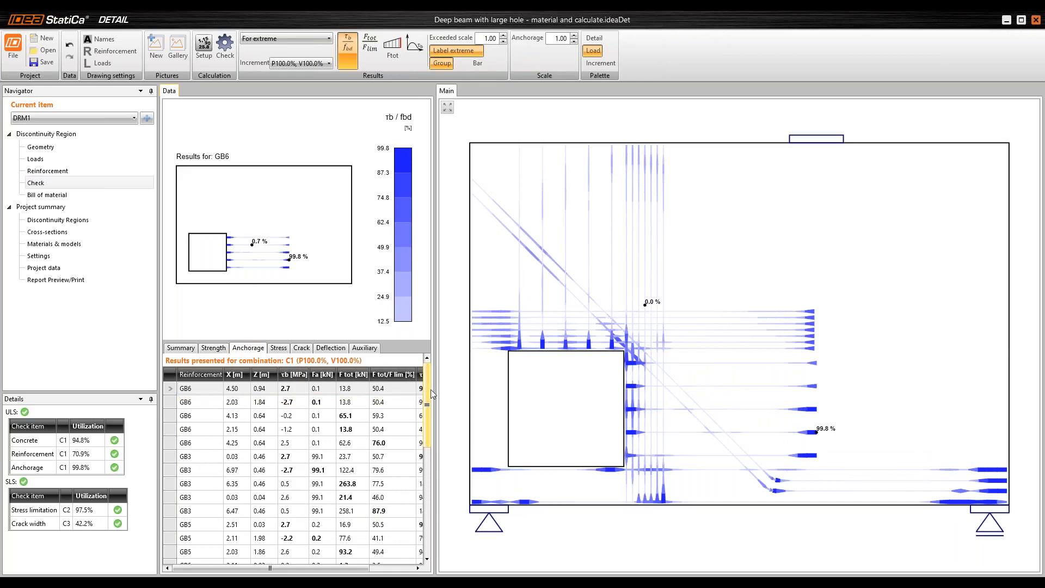
{"action": "left_click_drag", "start_coordinate": [436, 369], "coordinate": [474, 365]}
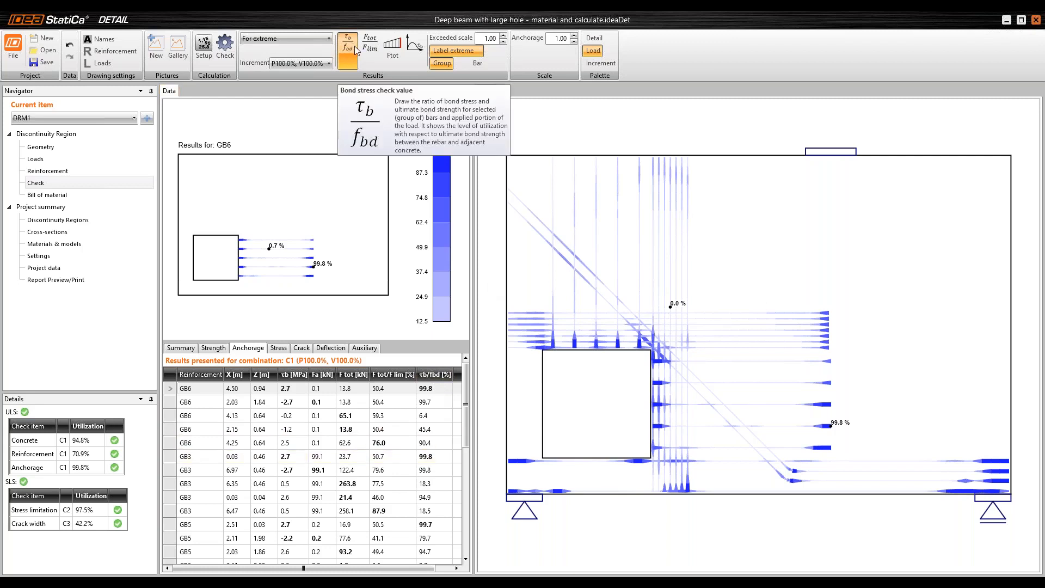
{"action": "left_click", "coordinate": [372, 45]}
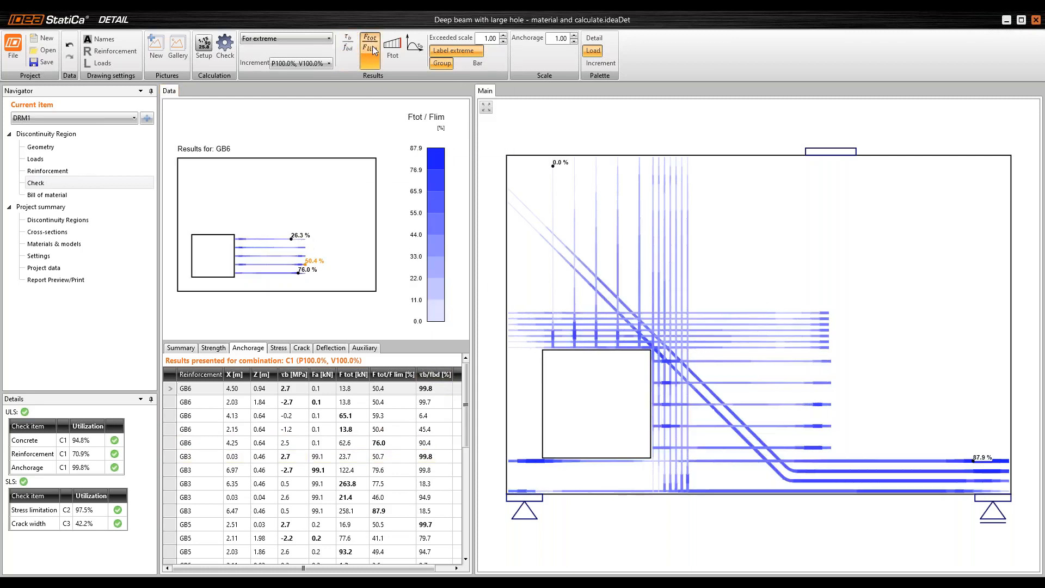
{"action": "left_click", "coordinate": [395, 55]}
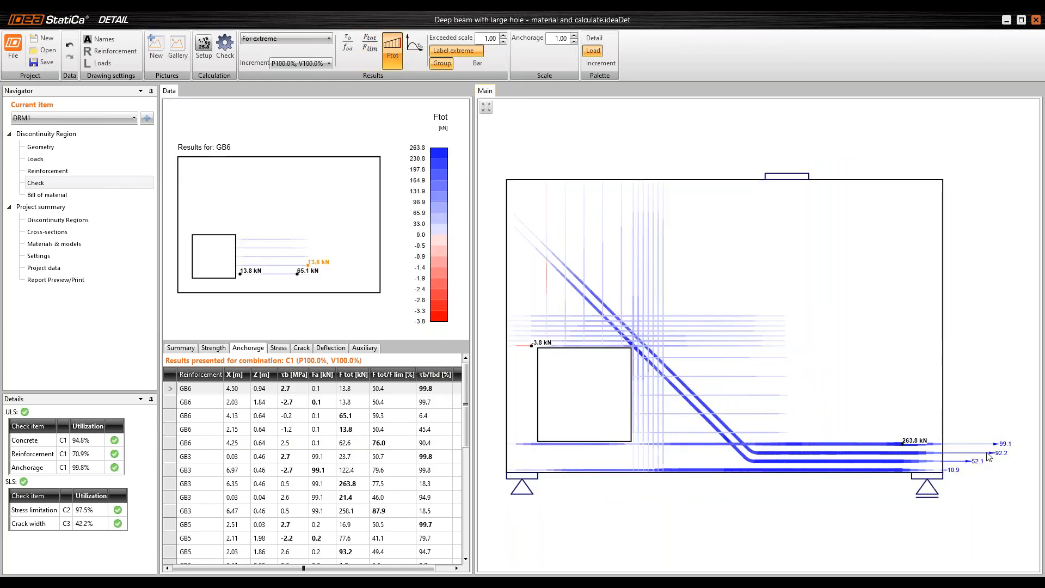
{"action": "left_click", "coordinate": [415, 47]}
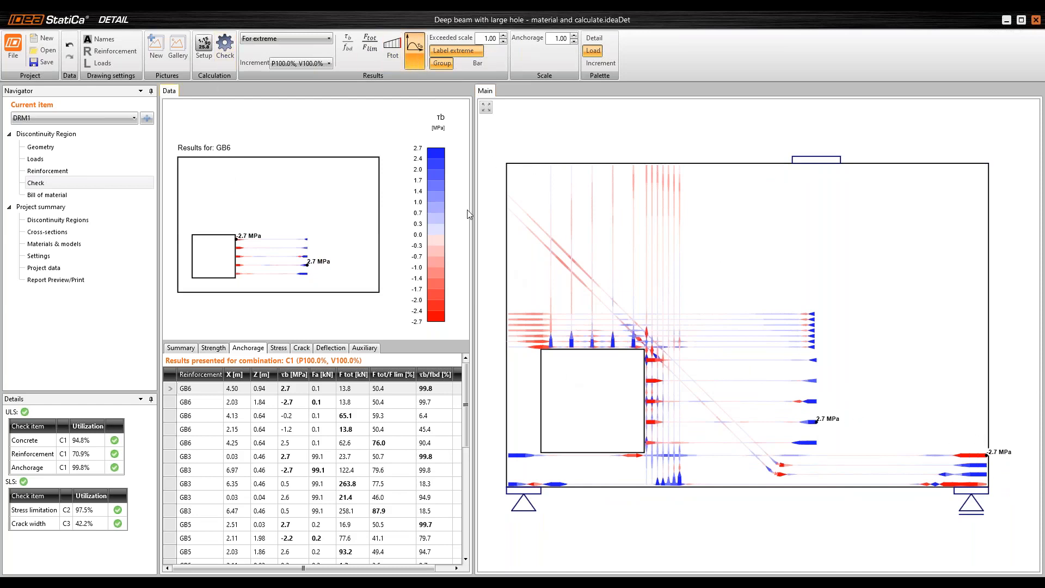
{"action": "left_click_drag", "start_coordinate": [474, 204], "coordinate": [511, 204]}
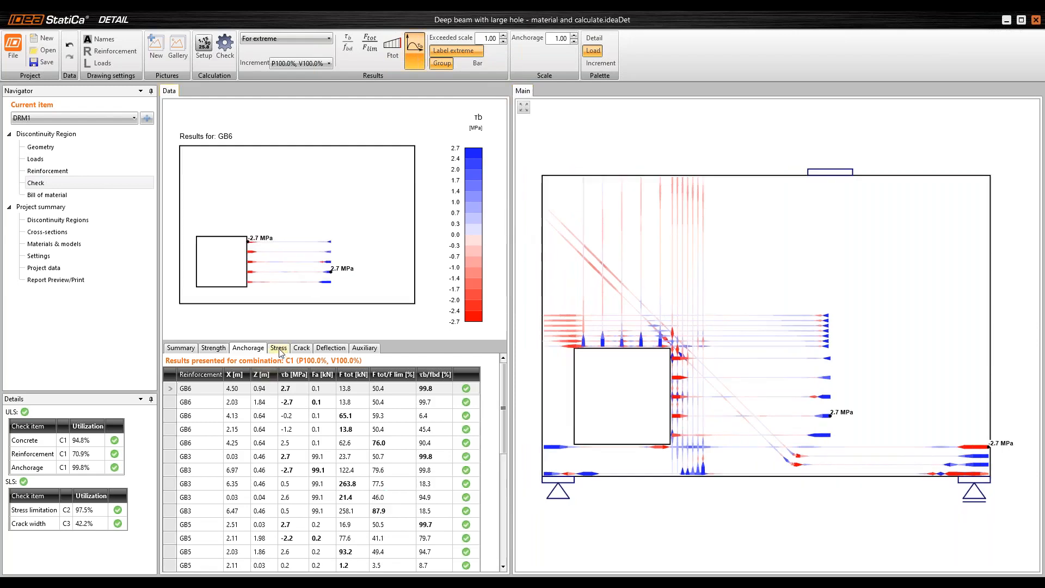
- Compare the SLS concrete stress limitation for long-term and short-term effects, displaying the stress σc itself
{"action": "left_click", "coordinate": [279, 349]}
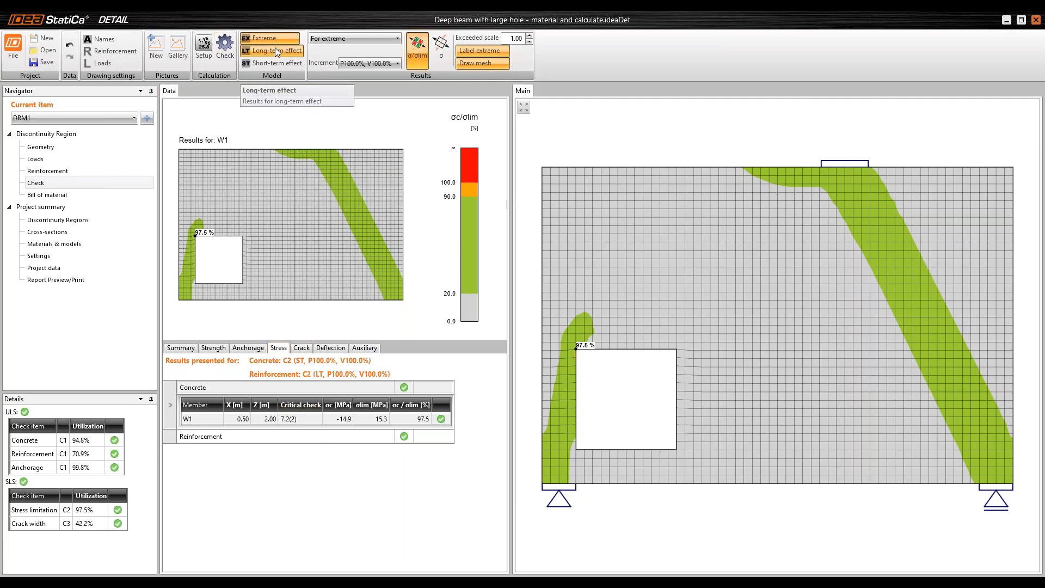
{"action": "left_click", "coordinate": [294, 55]}
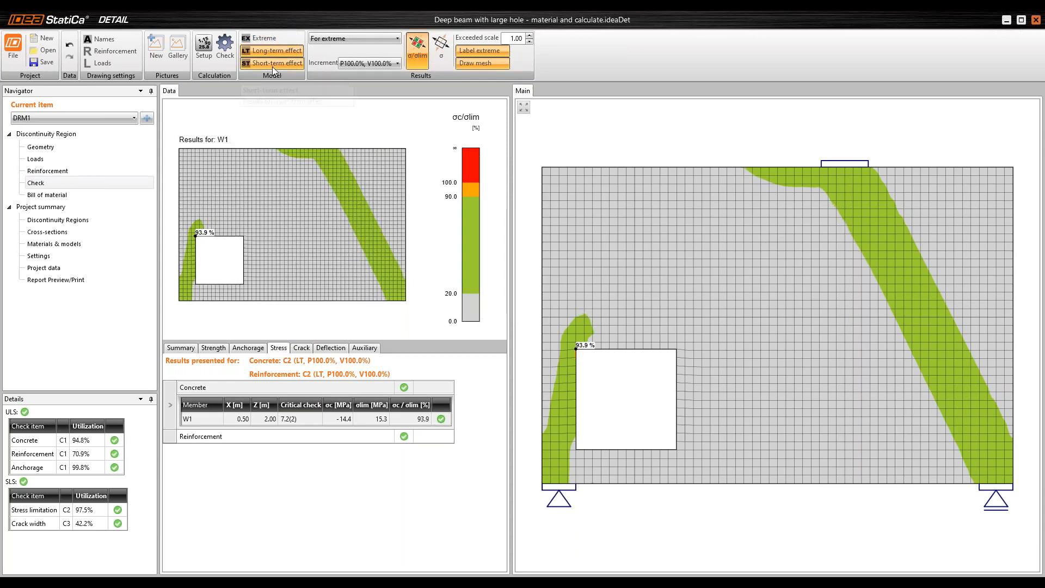
{"action": "left_click", "coordinate": [276, 66]}
{"action": "left_click", "coordinate": [442, 53]}
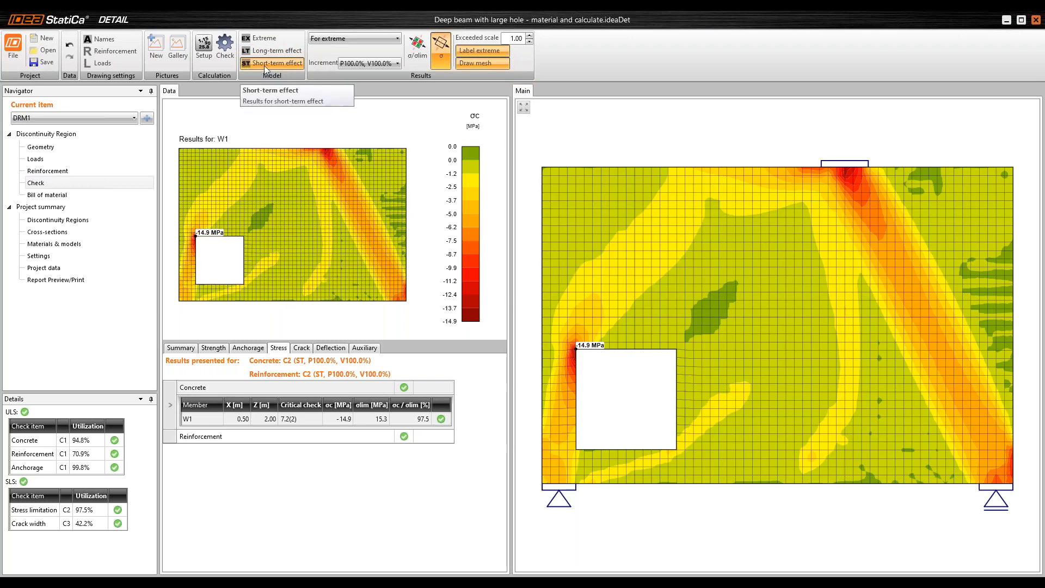
{"action": "left_click", "coordinate": [277, 50]}
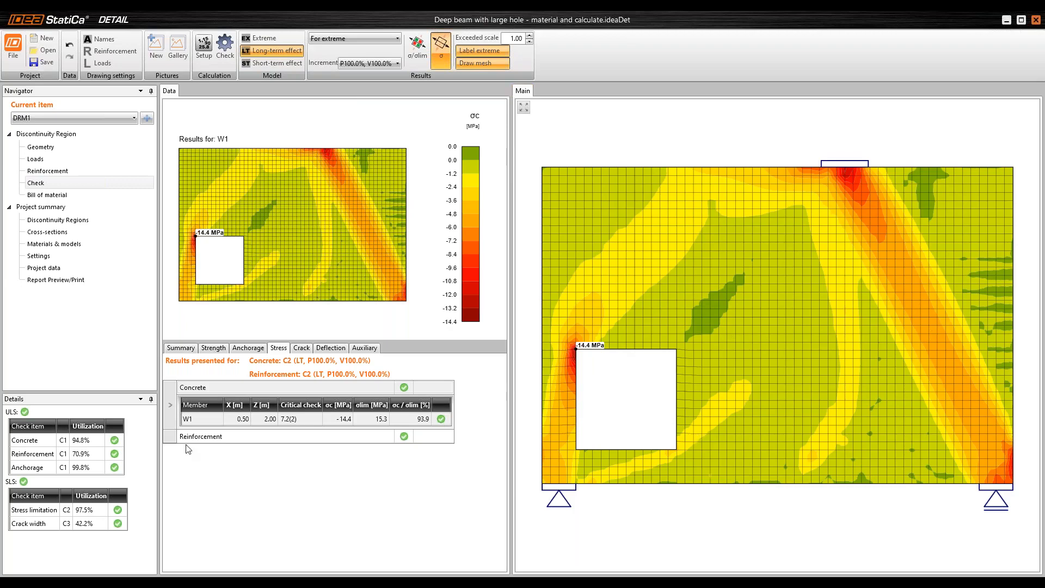
- Expand the SLS reinforcement stress results and inspect bar groups GB2, GB1, GB4, GB5 and GB6 for the long-term effect
{"action": "left_click", "coordinate": [171, 436]}
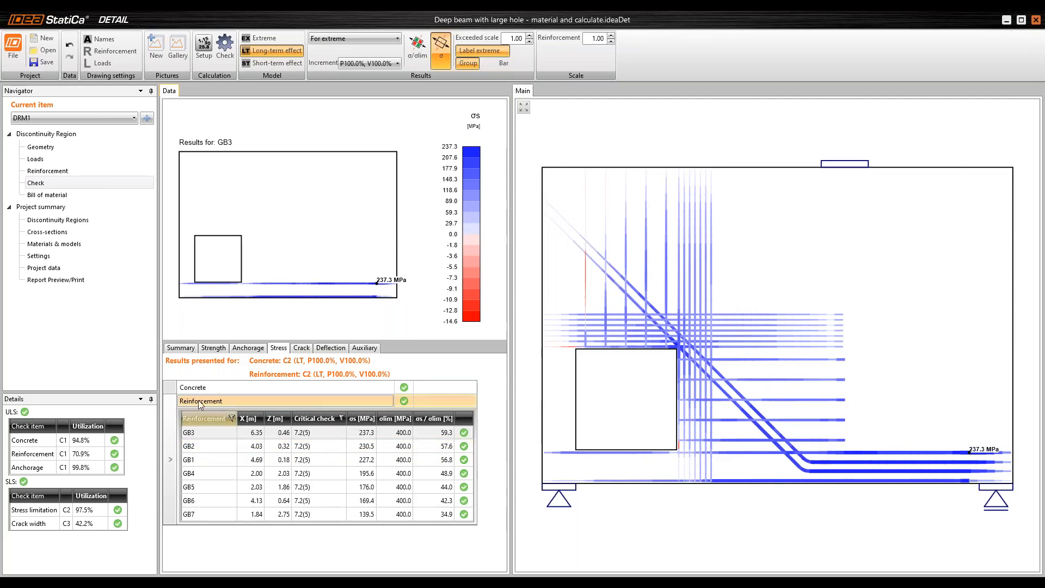
{"action": "left_click", "coordinate": [206, 448]}
{"action": "left_click", "coordinate": [208, 461]}
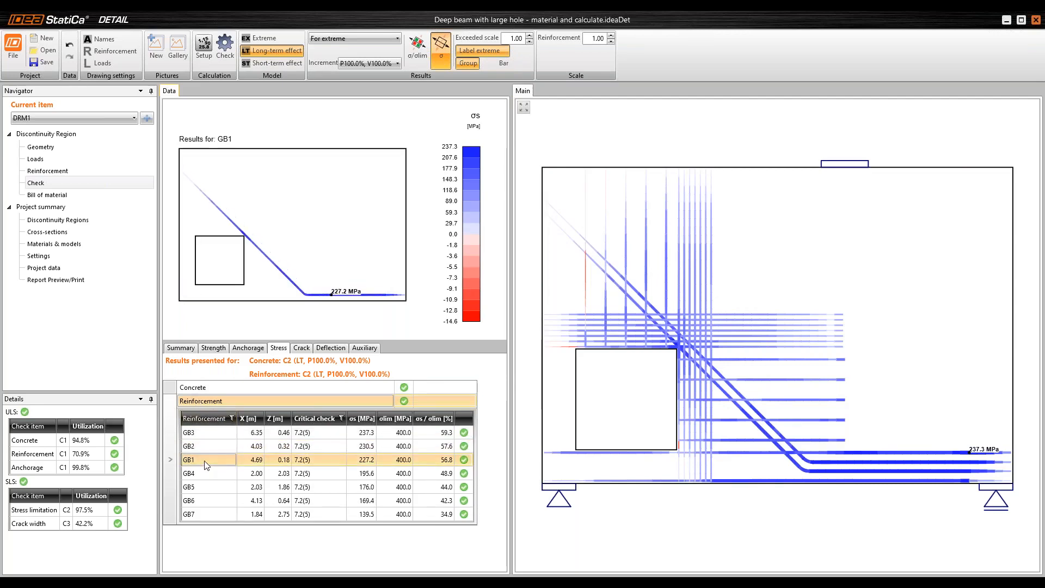
{"action": "left_click", "coordinate": [209, 476]}
{"action": "left_click", "coordinate": [209, 487]}
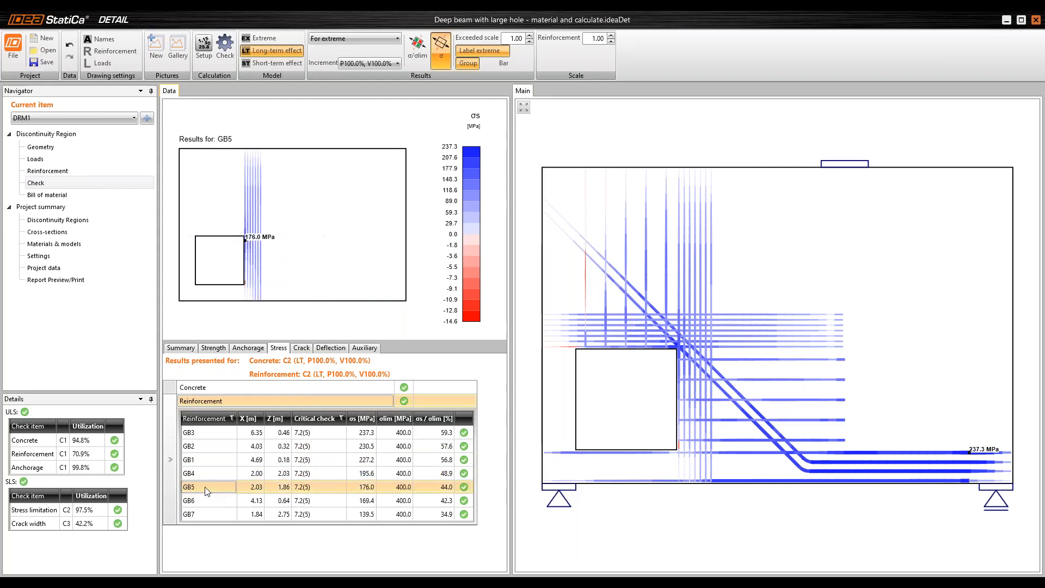
{"action": "left_click", "coordinate": [211, 505]}
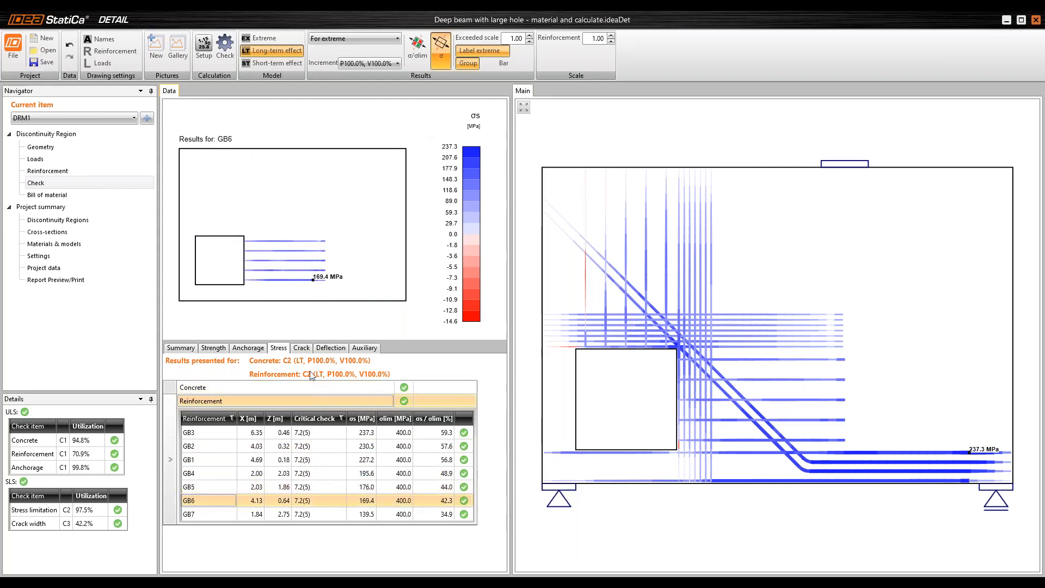
- Review the crack check by examining the crack widths w along the bars and displaying the crack spacing sr
{"action": "left_click", "coordinate": [303, 353]}
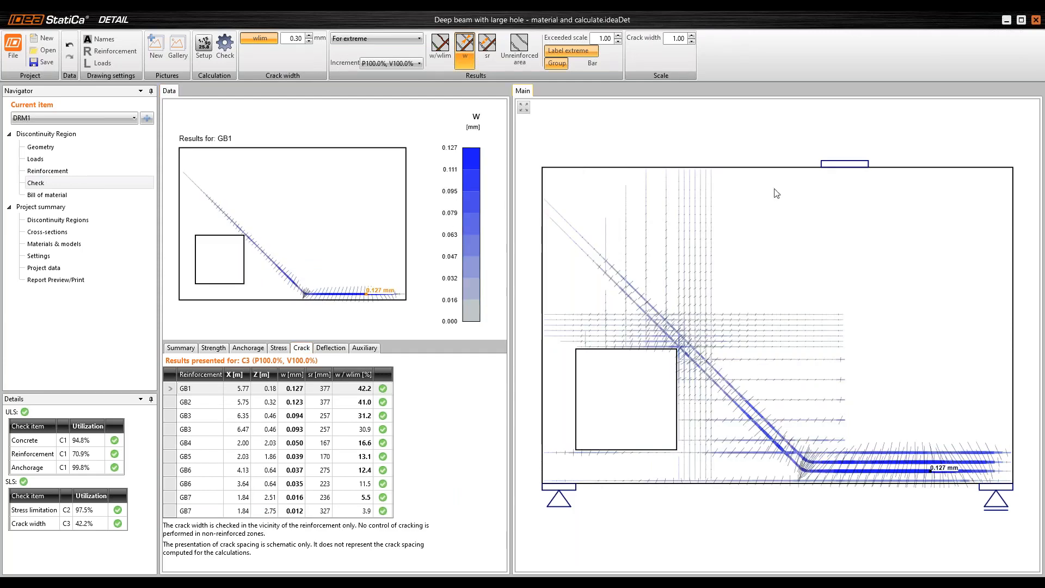
{"action": "left_click_drag", "start_coordinate": [867, 414], "coordinate": [866, 395]}
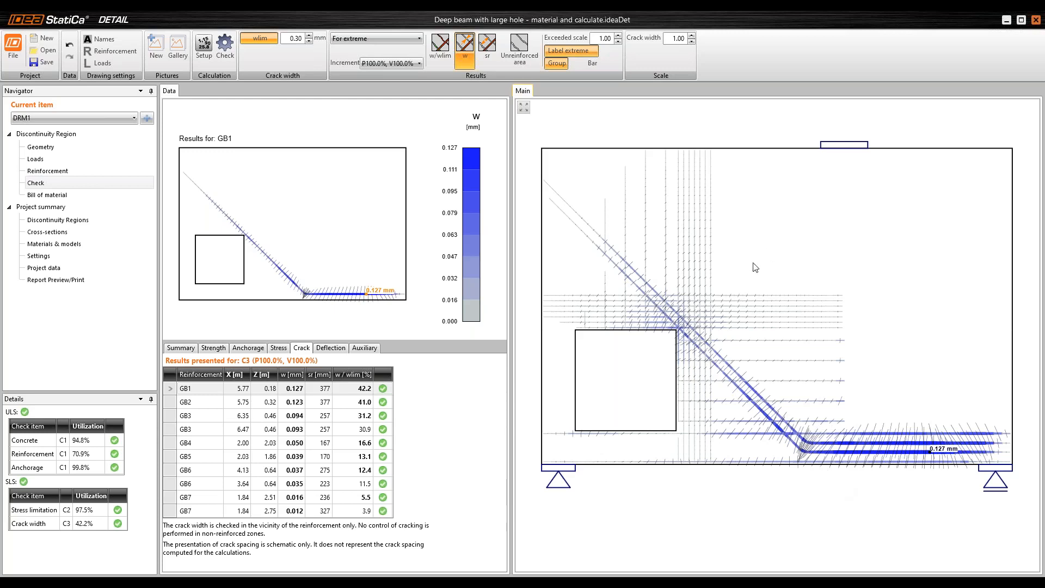
{"action": "left_click_drag", "start_coordinate": [765, 258], "coordinate": [767, 265]}
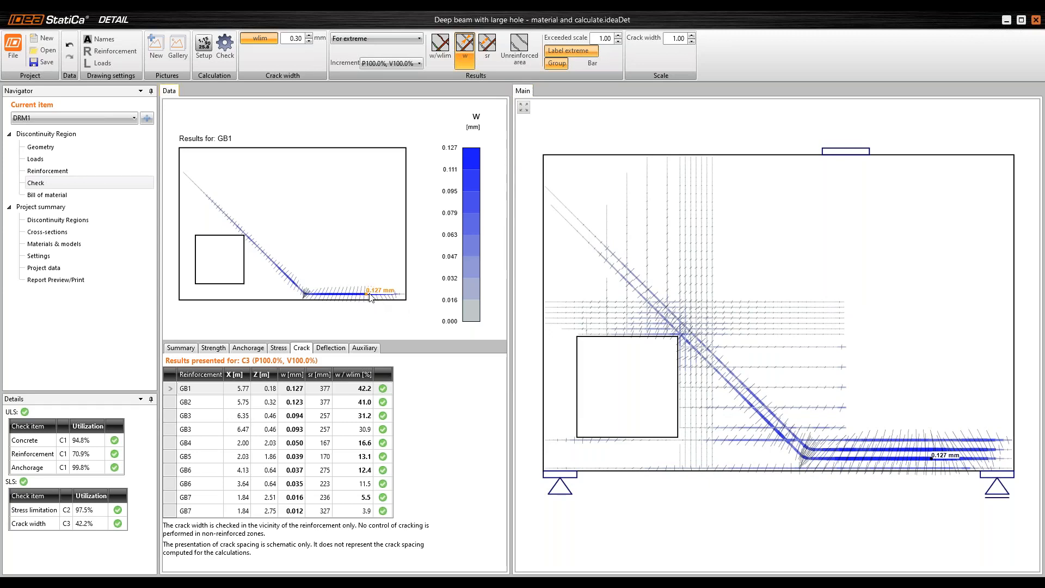
{"action": "mouse_move", "coordinate": [367, 294]}
{"action": "left_click", "coordinate": [489, 64]}
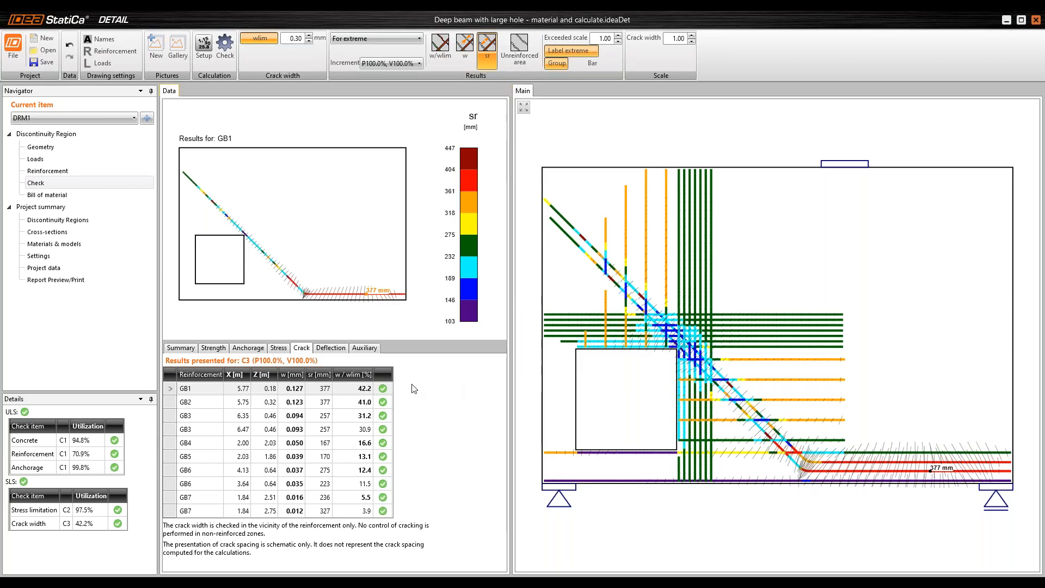
- Compare the short-term, long-term and total vertical deflections on the deformed shape and return to the check summary
{"action": "left_click", "coordinate": [335, 351]}
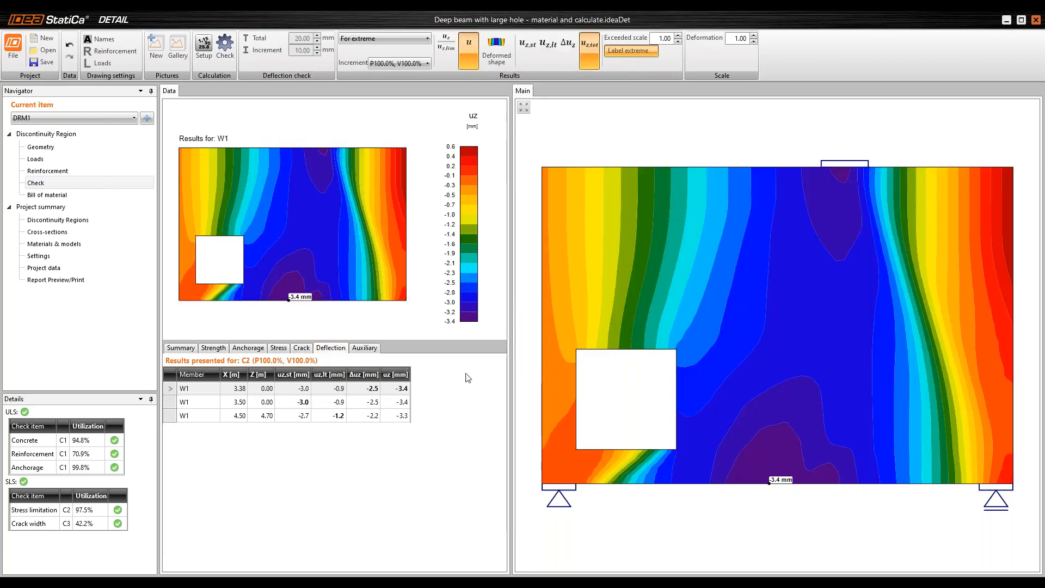
{"action": "left_click", "coordinate": [508, 63]}
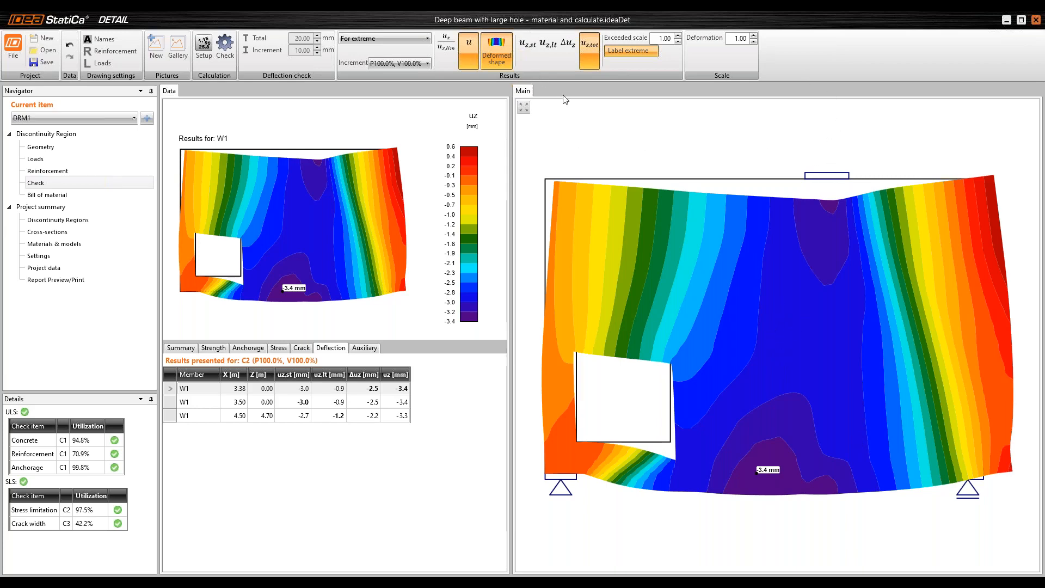
{"action": "left_click", "coordinate": [529, 58]}
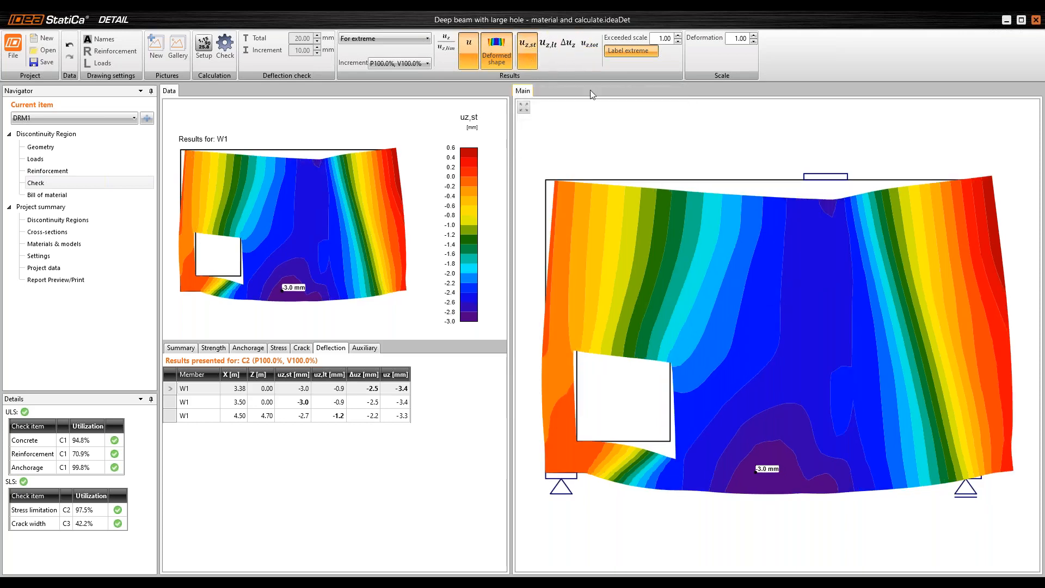
{"action": "left_click", "coordinate": [551, 53]}
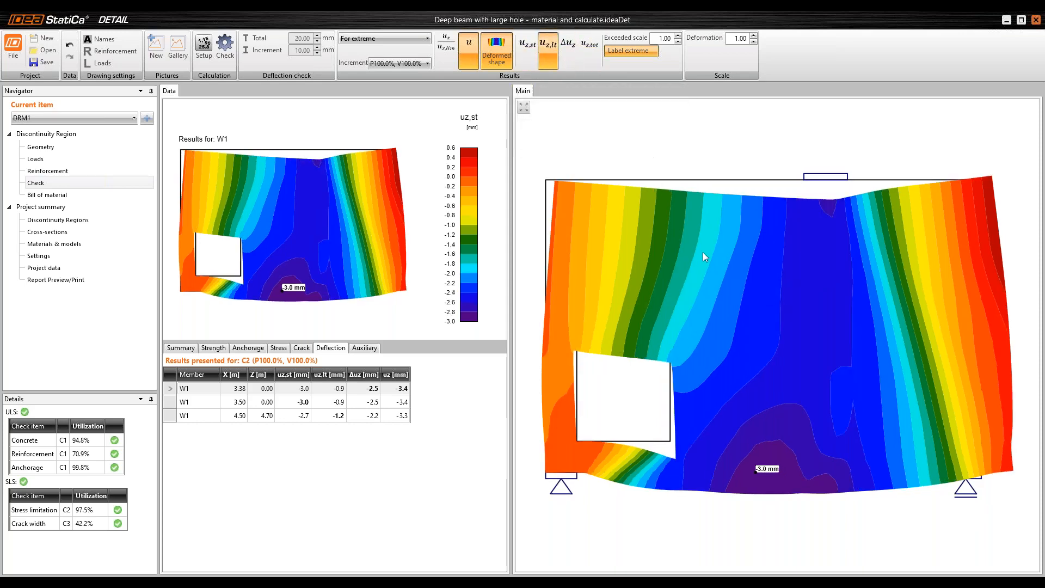
{"action": "left_click", "coordinate": [592, 56]}
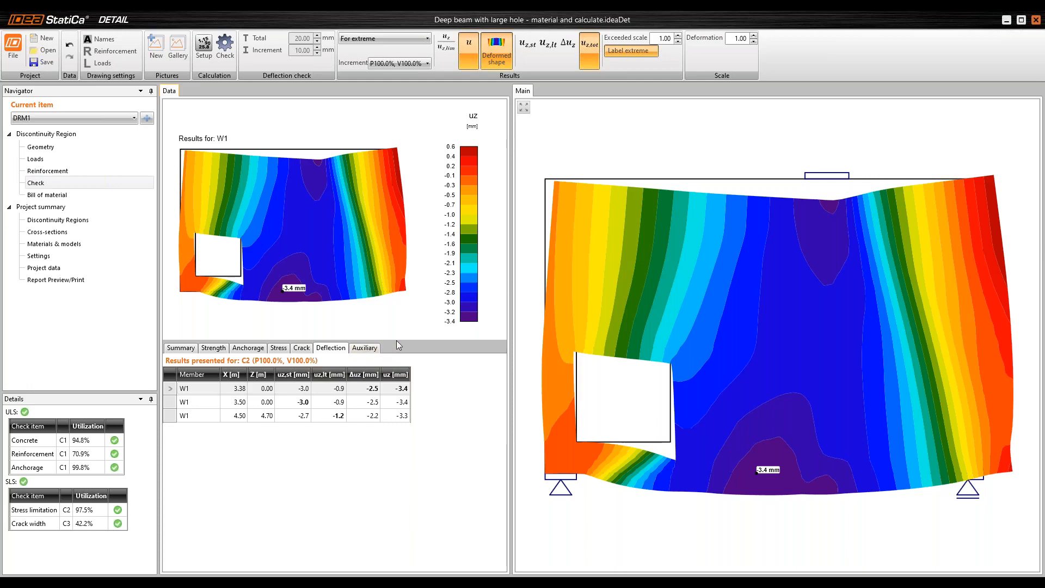
{"action": "left_click", "coordinate": [181, 348]}
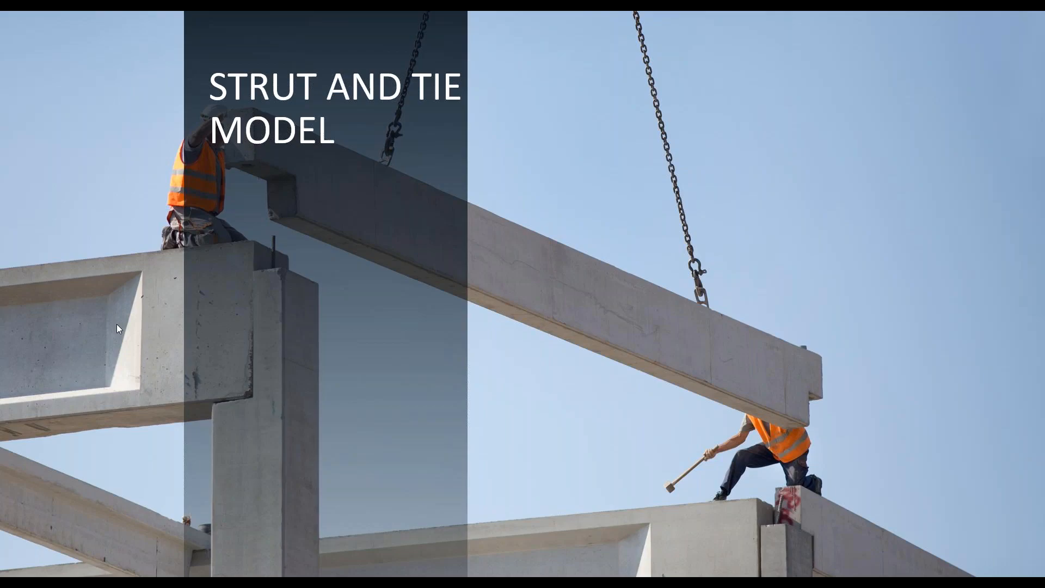
{"action": "key", "text": "Right"}
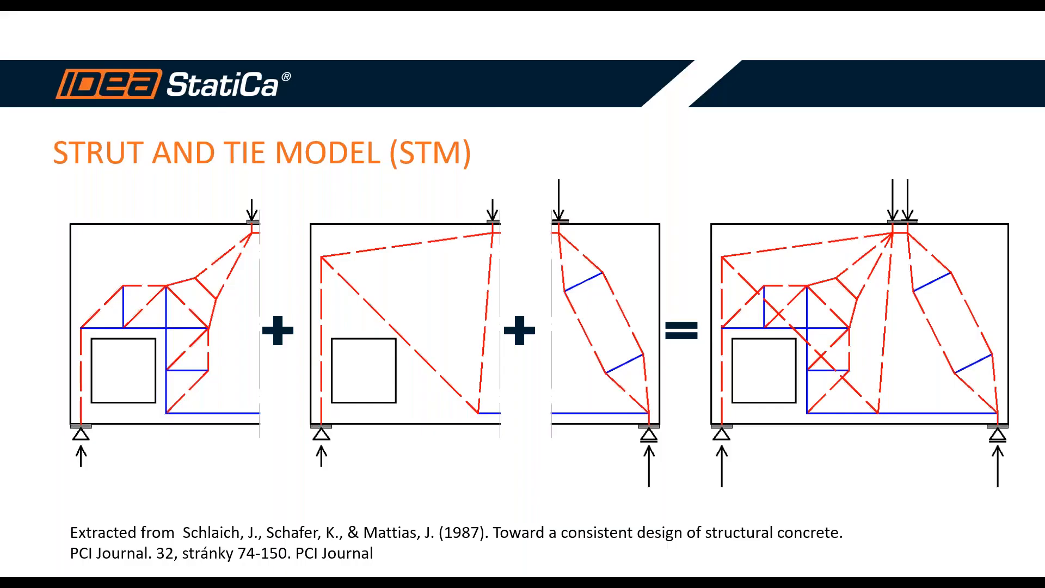